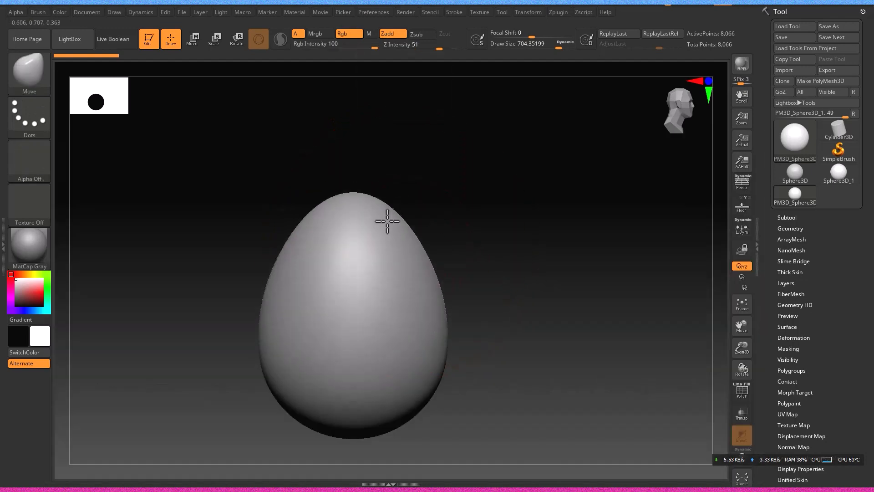
- Reshape the egg-shaped mesh into a taller, flatter body with the Move brush at draw size 1000
{"action": "right_click_drag", "start_coordinate": [503, 223], "coordinate": [502, 250]}
{"action": "right_click_drag", "start_coordinate": [441, 353], "coordinate": [581, 122]}
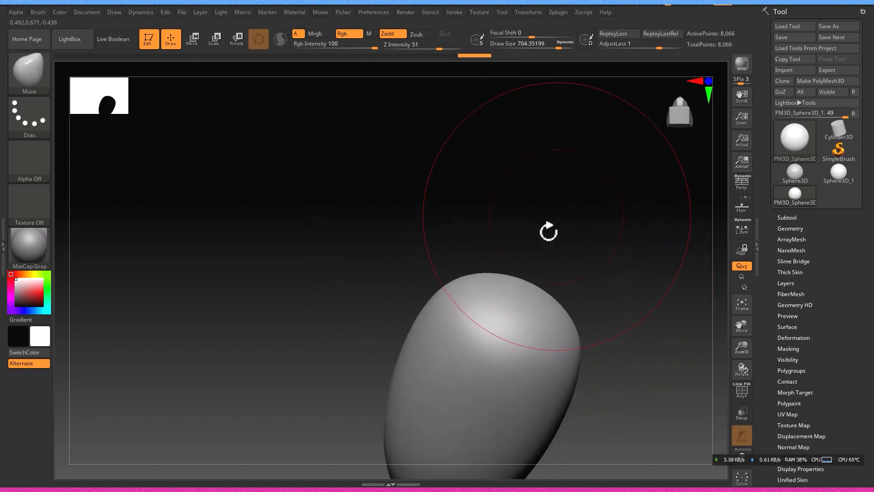
{"action": "key", "text": "bracketright"}
{"action": "left_click_drag", "start_coordinate": [490, 318], "coordinate": [468, 339]}
{"action": "right_click_drag", "start_coordinate": [468, 339], "coordinate": [451, 266]}
{"action": "left_click_drag", "start_coordinate": [451, 265], "coordinate": [477, 269]}
{"action": "mouse_move", "coordinate": [478, 269]}
{"action": "right_mouse_down"}
{"action": "mouse_move", "coordinate": [521, 290]}
{"action": "mouse_move", "coordinate": [544, 214]}
{"action": "mouse_move", "coordinate": [571, 280]}
{"action": "mouse_move", "coordinate": [552, 244]}
{"action": "right_mouse_up"}
- Subdivide the mesh twice and push in the upper sides of the body symmetrically
{"action": "key", "text": "ctrl+d"}
{"action": "key", "text": "ctrl+d"}
{"action": "left_click_drag", "start_coordinate": [515, 188], "coordinate": [499, 183]}
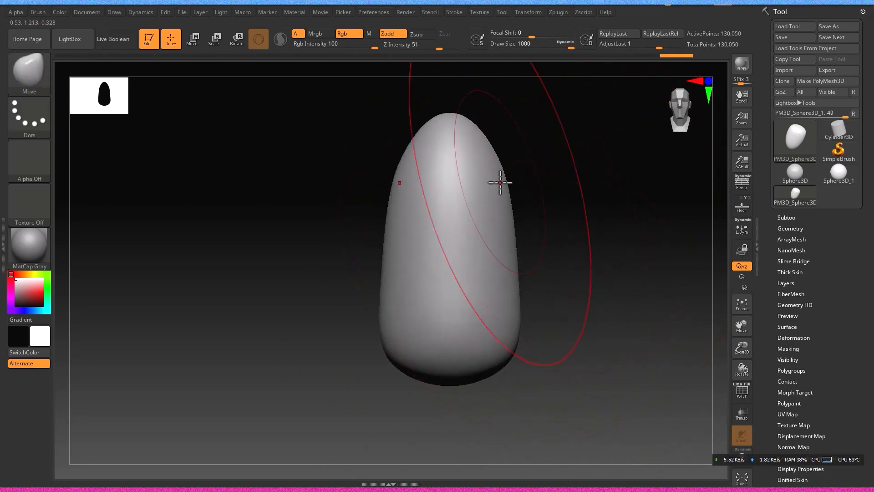
- Switch to ClayBuildup at draw size 73.9 and try carving two mirrored eye sockets on the upper front
{"action": "left_click", "coordinate": [557, 45]}
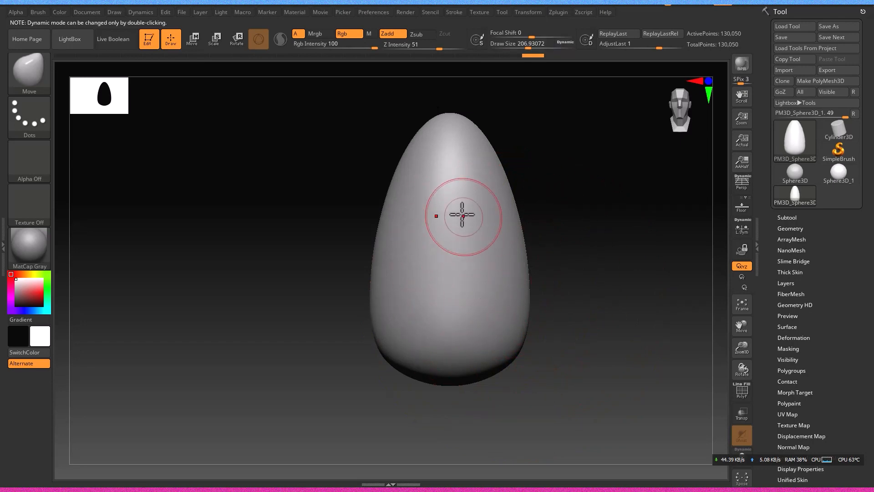
{"action": "left_click", "coordinate": [528, 12]}
{"action": "left_click_drag", "start_coordinate": [426, 200], "coordinate": [430, 218]}
{"action": "mouse_move", "coordinate": [537, 282]}
{"action": "right_mouse_down"}
{"action": "mouse_move", "coordinate": [548, 293]}
{"action": "mouse_move", "coordinate": [522, 293]}
{"action": "mouse_move", "coordinate": [549, 291]}
{"action": "right_mouse_up"}
{"action": "key", "text": "bracketleft"}
{"action": "right_click_drag", "start_coordinate": [549, 291], "coordinate": [510, 284], "text": "ctrl"}
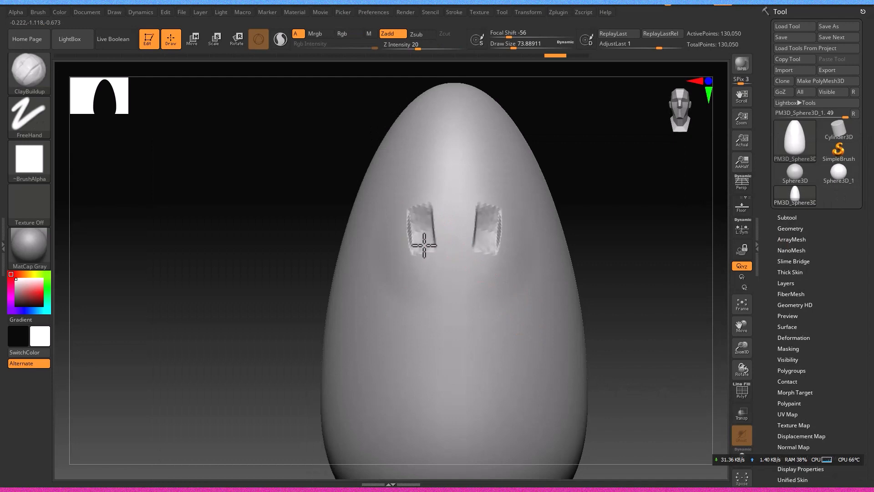
{"action": "key", "text": "ctrl+z"}
- Turn off the ClayBuildup alpha and lower its Z Intensity to 6, trying short carving strokes at the eye
{"action": "left_click", "coordinate": [29, 159]}
{"action": "left_click", "coordinate": [88, 171]}
{"action": "left_click_drag", "start_coordinate": [416, 216], "coordinate": [423, 288], "text": "alt"}
{"action": "key", "text": "ctrl+z"}
{"action": "left_click", "coordinate": [402, 47]}
{"action": "left_click", "coordinate": [401, 48]}
{"action": "mouse_move", "coordinate": [418, 204]}
{"action": "left_mouse_down", "text": "alt"}
{"action": "mouse_move", "coordinate": [419, 287]}
{"action": "mouse_move", "coordinate": [418, 215]}
{"action": "left_mouse_up", "text": "alt"}
{"action": "key", "text": "ctrl+z"}
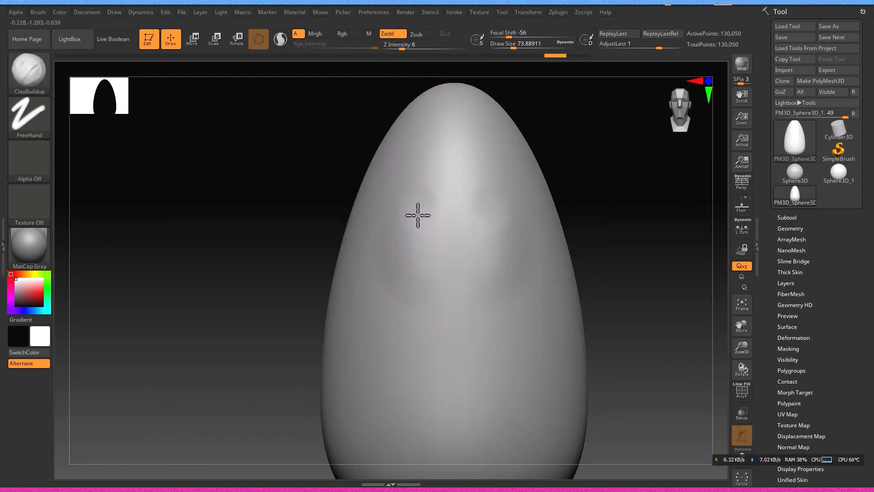
- Carve two mirrored oval eye sockets into the upper front of the head and smooth them
{"action": "left_click_drag", "start_coordinate": [396, 262], "coordinate": [394, 245], "text": "alt"}
{"action": "mouse_move", "coordinate": [403, 232]}
{"action": "left_mouse_down", "text": "shift"}
{"action": "mouse_move", "coordinate": [394, 283]}
{"action": "mouse_move", "coordinate": [400, 262]}
{"action": "left_mouse_up", "text": "shift"}
{"action": "mouse_move", "coordinate": [400, 261]}
{"action": "right_mouse_down"}
{"action": "mouse_move", "coordinate": [443, 263]}
{"action": "mouse_move", "coordinate": [402, 263]}
{"action": "right_mouse_up"}
{"action": "left_click_drag", "start_coordinate": [403, 273], "coordinate": [413, 219], "text": "alt"}
{"action": "right_click_drag", "start_coordinate": [469, 278], "coordinate": [423, 251]}
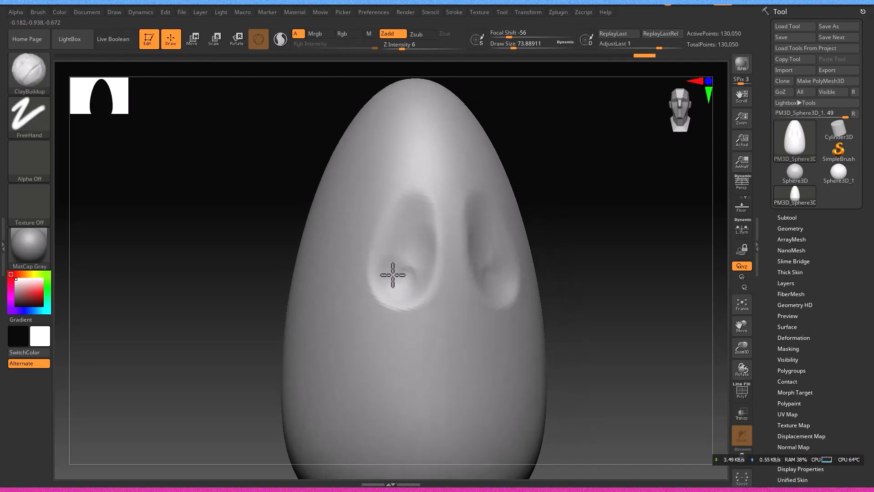
{"action": "left_click_drag", "start_coordinate": [400, 255], "coordinate": [381, 260], "text": "shift"}
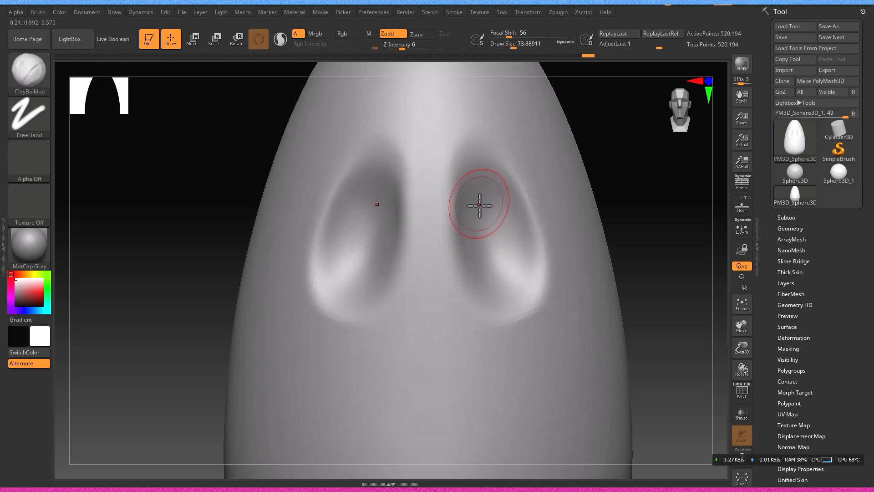
- Deepen the inner edges of both eye sockets and smooth their interior surfaces
{"action": "left_click_drag", "start_coordinate": [492, 287], "coordinate": [490, 214]}
{"action": "right_click_drag", "start_coordinate": [490, 215], "coordinate": [456, 203]}
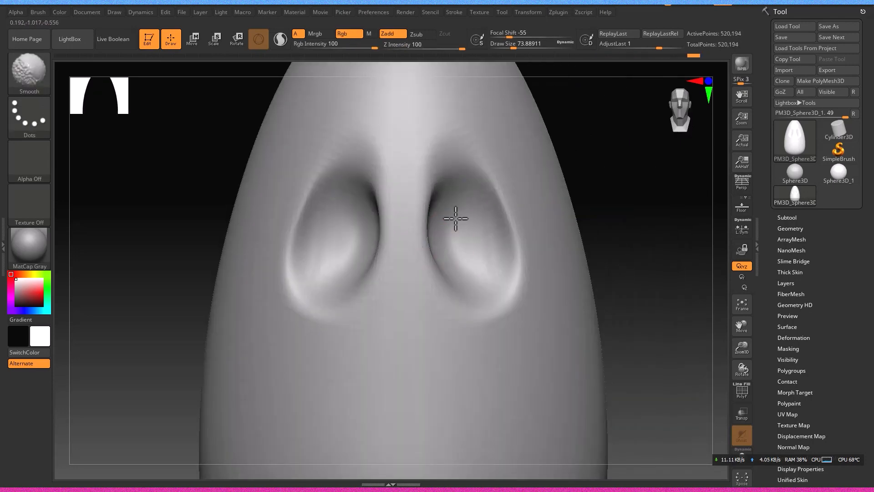
{"action": "left_click_drag", "start_coordinate": [457, 215], "coordinate": [453, 259], "text": "shift"}
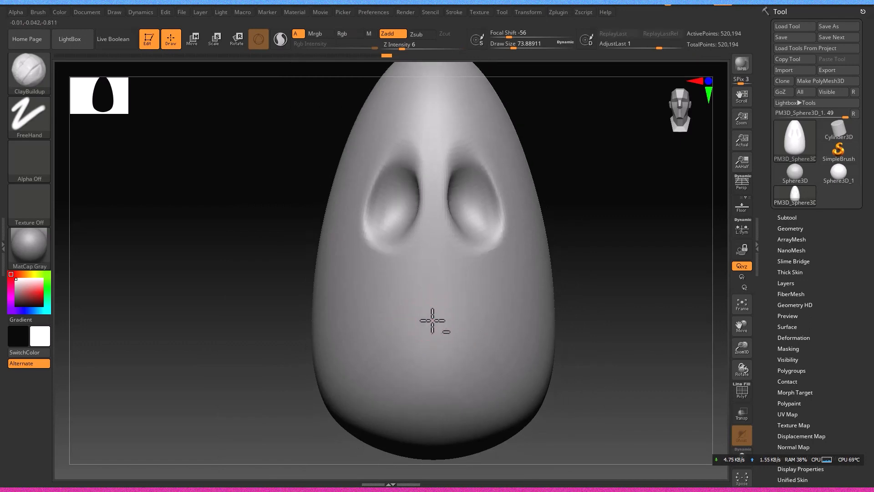
- Carve an oval mouth cavity centred below the eye sockets and smooth its edge
{"action": "left_click_drag", "start_coordinate": [433, 321], "coordinate": [425, 317]}
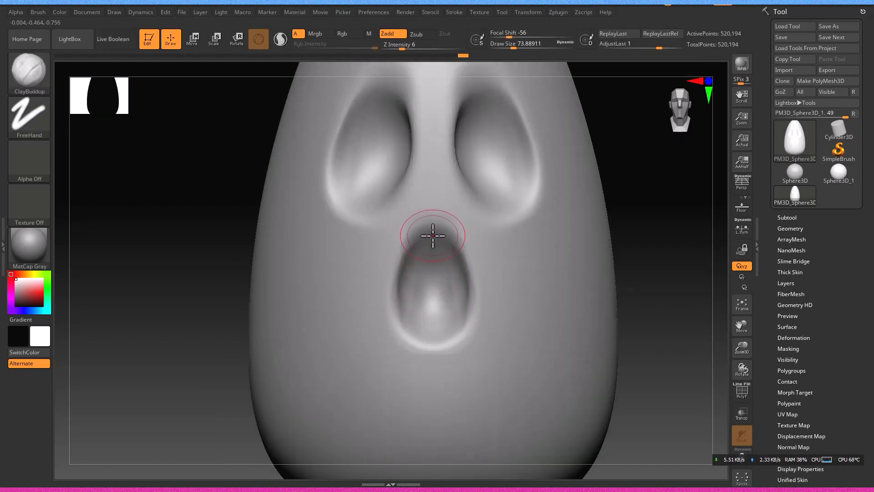
{"action": "mouse_move", "coordinate": [432, 236]}
{"action": "left_mouse_down"}
{"action": "mouse_move", "coordinate": [433, 304]}
{"action": "mouse_move", "coordinate": [419, 275]}
{"action": "mouse_move", "coordinate": [410, 291]}
{"action": "left_mouse_up"}
{"action": "mouse_move", "coordinate": [403, 300]}
{"action": "left_mouse_down", "text": "shift"}
{"action": "mouse_move", "coordinate": [404, 323]}
{"action": "mouse_move", "coordinate": [421, 339]}
{"action": "left_mouse_up", "text": "shift"}
- Refine and smooth the mouth cavity's upper edge, using Z Intensity 2 and draw size 104.5
{"action": "mouse_move", "coordinate": [421, 292]}
{"action": "right_mouse_down"}
{"action": "mouse_move", "coordinate": [450, 286]}
{"action": "mouse_move", "coordinate": [423, 246]}
{"action": "right_mouse_up"}
{"action": "key", "text": "s"}
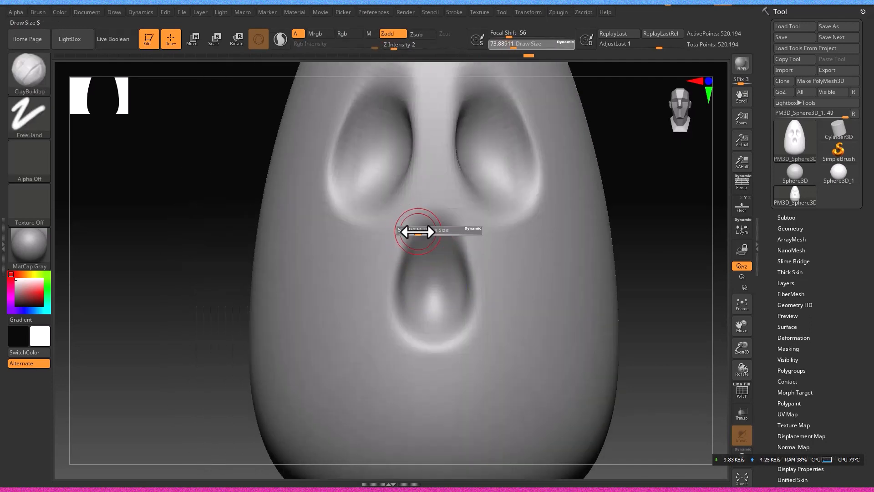
{"action": "mouse_move", "coordinate": [408, 249]}
{"action": "left_mouse_down", "text": "shift"}
{"action": "mouse_move", "coordinate": [433, 242]}
{"action": "mouse_move", "coordinate": [457, 273]}
{"action": "left_mouse_up", "text": "shift"}
{"action": "right_click_drag", "start_coordinate": [458, 315], "coordinate": [439, 306], "text": "ctrl"}
- Append a Sphere3D_1 mesh as a new subtool and make it the active one
{"action": "right_click_drag", "start_coordinate": [451, 241], "coordinate": [439, 286], "text": "alt"}
{"action": "left_click", "coordinate": [800, 216]}
{"action": "left_click", "coordinate": [829, 300]}
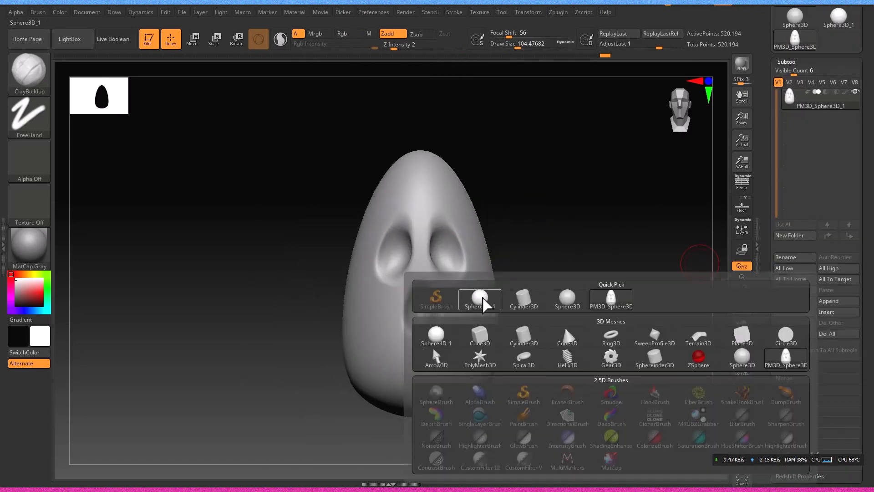
{"action": "mouse_move", "coordinate": [511, 306]}
{"action": "left_click", "coordinate": [479, 299]}
{"action": "left_click", "coordinate": [485, 308], "text": "alt"}
- Scale the appended sphere down and move it forward to the mouth cavity with the transform gizmo
{"action": "key", "text": "w"}
{"action": "right_click_drag", "start_coordinate": [496, 312], "coordinate": [564, 355], "text": "shift"}
{"action": "left_click_drag", "start_coordinate": [492, 325], "coordinate": [691, 312]}
{"action": "left_click_drag", "start_coordinate": [602, 326], "coordinate": [542, 346]}
{"action": "right_click_drag", "start_coordinate": [542, 347], "coordinate": [329, 348], "text": "shift"}
{"action": "right_click_drag", "start_coordinate": [683, 320], "coordinate": [460, 324], "text": "shift"}
{"action": "left_click_drag", "start_coordinate": [263, 326], "coordinate": [429, 326]}
{"action": "right_click_drag", "start_coordinate": [542, 331], "coordinate": [619, 332], "text": "shift"}
{"action": "left_click_drag", "start_coordinate": [542, 326], "coordinate": [642, 324]}
{"action": "right_click_drag", "start_coordinate": [703, 331], "coordinate": [580, 339], "text": "shift"}
{"action": "right_click_drag", "start_coordinate": [580, 339], "coordinate": [579, 350], "text": "ctrl"}
- Place the small sphere inside the upper mouth and stretch it vertically into a narrow tooth
{"action": "left_click_drag", "start_coordinate": [491, 304], "coordinate": [492, 274]}
{"action": "right_click_drag", "start_coordinate": [492, 274], "coordinate": [510, 291]}
{"action": "right_click_drag", "start_coordinate": [533, 319], "coordinate": [600, 324]}
{"action": "left_click_drag", "start_coordinate": [503, 335], "coordinate": [478, 345]}
{"action": "right_click_drag", "start_coordinate": [537, 337], "coordinate": [492, 338], "text": "shift"}
{"action": "left_click_drag", "start_coordinate": [503, 281], "coordinate": [504, 223]}
{"action": "right_click_drag", "start_coordinate": [536, 283], "coordinate": [544, 298], "text": "alt"}
{"action": "mouse_move", "coordinate": [544, 298]}
{"action": "right_mouse_down"}
{"action": "mouse_move", "coordinate": [609, 301]}
{"action": "mouse_move", "coordinate": [523, 281]}
{"action": "right_mouse_up"}
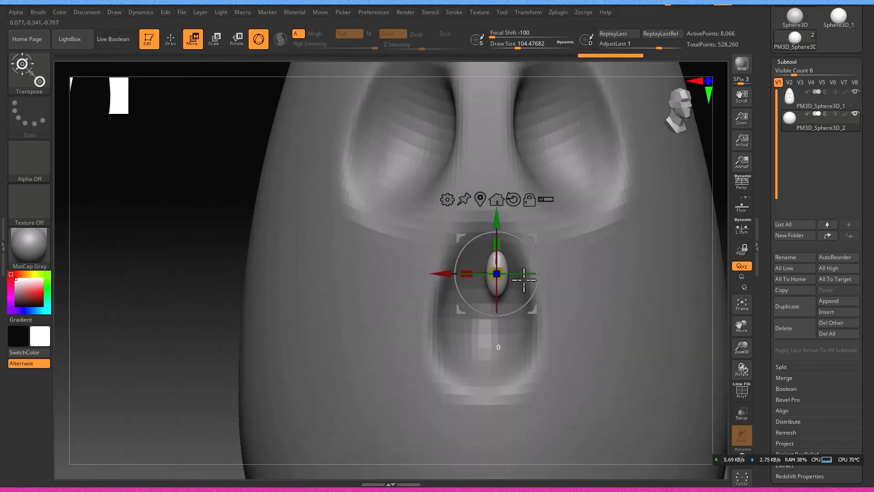
- Taper the tooth's lower end with the Move brush at draw size 59.2, using local symmetry
{"action": "left_click", "coordinate": [170, 40]}
{"action": "right_click_drag", "start_coordinate": [608, 246], "coordinate": [609, 289], "text": "ctrl"}
{"action": "key", "text": "s"}
{"action": "mouse_move", "coordinate": [509, 261]}
{"action": "left_mouse_down"}
{"action": "mouse_move", "coordinate": [496, 260]}
{"action": "mouse_move", "coordinate": [500, 238]}
{"action": "left_mouse_up"}
{"action": "key", "text": "b"}
{"action": "key", "text": "m"}
{"action": "key", "text": "v"}
{"action": "key", "text": "s"}
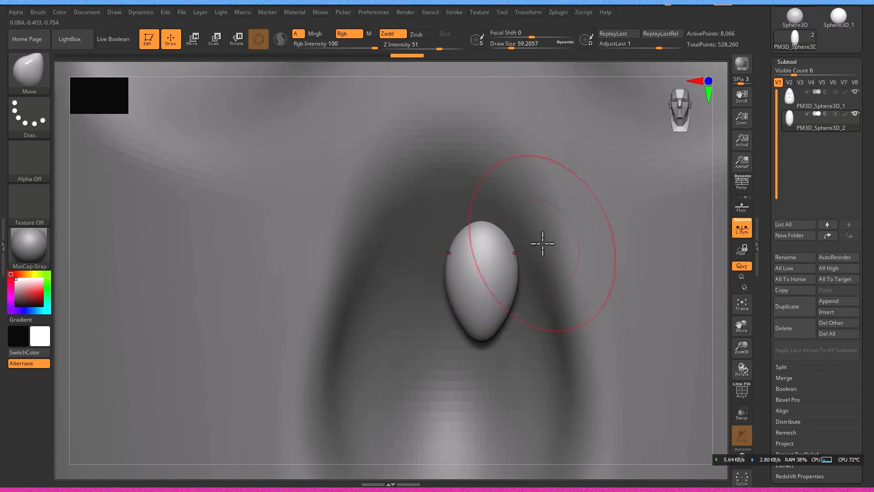
{"action": "left_click_drag", "start_coordinate": [485, 337], "coordinate": [485, 340]}
{"action": "right_click_drag", "start_coordinate": [509, 337], "coordinate": [494, 292], "text": "ctrl"}
- Duplicate the tooth and position the two teeth side by side under the mouth's upper edge
{"action": "left_click", "coordinate": [194, 40]}
{"action": "mouse_move", "coordinate": [424, 209]}
{"action": "right_mouse_down"}
{"action": "mouse_move", "coordinate": [496, 216]}
{"action": "mouse_move", "coordinate": [455, 244]}
{"action": "right_mouse_up"}
{"action": "left_click", "coordinate": [786, 306]}
{"action": "left_click_drag", "start_coordinate": [382, 252], "coordinate": [324, 245]}
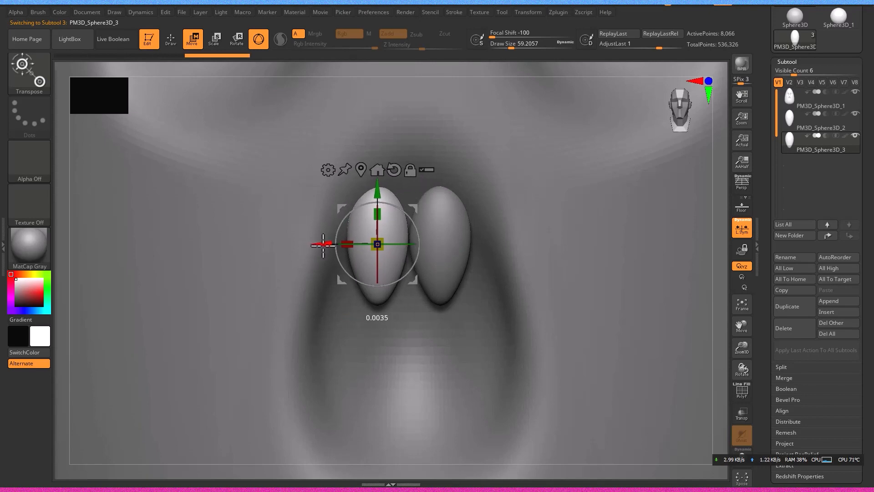
{"action": "left_click", "coordinate": [427, 247], "text": "alt"}
{"action": "left_click_drag", "start_coordinate": [389, 246], "coordinate": [386, 247]}
- Select the head and try building an upper lip ridge over the teeth with ClayBuildup at draw size 30.7
{"action": "left_click", "coordinate": [490, 317], "text": "alt"}
{"action": "mouse_move", "coordinate": [501, 309]}
{"action": "right_mouse_down"}
{"action": "mouse_move", "coordinate": [531, 283]}
{"action": "mouse_move", "coordinate": [526, 277]}
{"action": "right_mouse_up"}
{"action": "left_click", "coordinate": [514, 264]}
{"action": "key", "text": "q"}
{"action": "key", "text": "b"}
{"action": "key", "text": "c"}
{"action": "key", "text": "b"}
{"action": "key", "text": "s"}
{"action": "left_click_drag", "start_coordinate": [318, 235], "coordinate": [309, 234]}
{"action": "mouse_move", "coordinate": [298, 200]}
{"action": "left_mouse_down"}
{"action": "mouse_move", "coordinate": [396, 176]}
{"action": "mouse_move", "coordinate": [478, 197]}
{"action": "left_mouse_up"}
{"action": "mouse_move", "coordinate": [473, 199]}
{"action": "left_mouse_down"}
{"action": "mouse_move", "coordinate": [380, 190]}
{"action": "mouse_move", "coordinate": [341, 203]}
{"action": "left_mouse_up"}
{"action": "left_click_drag", "start_coordinate": [340, 204], "coordinate": [471, 203]}
{"action": "left_click_drag", "start_coordinate": [264, 204], "coordinate": [280, 191], "text": "shift"}
{"action": "key", "text": "ctrl+z"}
{"action": "key", "text": "ctrl+z"}
{"action": "right_click_drag", "start_coordinate": [530, 269], "coordinate": [508, 270]}
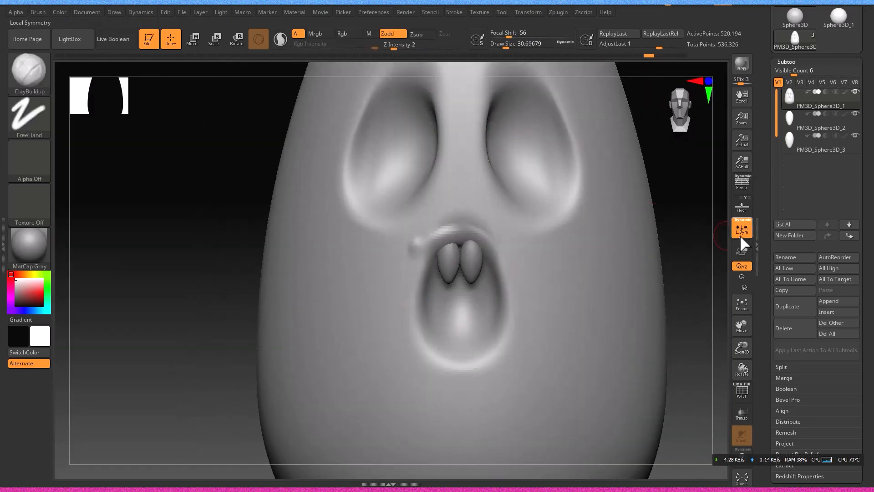
- Turn off local symmetry and undo the upper lip strokes
{"action": "left_click", "coordinate": [745, 233]}
{"action": "key", "text": "ctrl+z"}
{"action": "key", "text": "ctrl+z"}
{"action": "key", "text": "ctrl+z"}
{"action": "key", "text": "ctrl+z"}
- Build up the lip above the teeth and smooth it, subdividing the head once
{"action": "right_click_drag", "start_coordinate": [478, 238], "coordinate": [497, 246], "text": "ctrl"}
{"action": "mouse_move", "coordinate": [485, 223]}
{"action": "left_mouse_down"}
{"action": "mouse_move", "coordinate": [435, 214]}
{"action": "mouse_move", "coordinate": [381, 267]}
{"action": "mouse_move", "coordinate": [387, 239]}
{"action": "mouse_move", "coordinate": [474, 199]}
{"action": "left_mouse_up"}
{"action": "key", "text": "ctrl+d"}
{"action": "left_click_drag", "start_coordinate": [416, 241], "coordinate": [482, 232], "text": "shift"}
{"action": "mouse_move", "coordinate": [512, 226]}
{"action": "right_mouse_down", "text": "ctrl"}
{"action": "mouse_move", "coordinate": [294, 298]}
{"action": "mouse_move", "coordinate": [495, 366]}
{"action": "mouse_move", "coordinate": [493, 348]}
{"action": "right_mouse_up", "text": "ctrl"}
{"action": "right_click_drag", "start_coordinate": [449, 264], "coordinate": [455, 305], "text": "alt"}
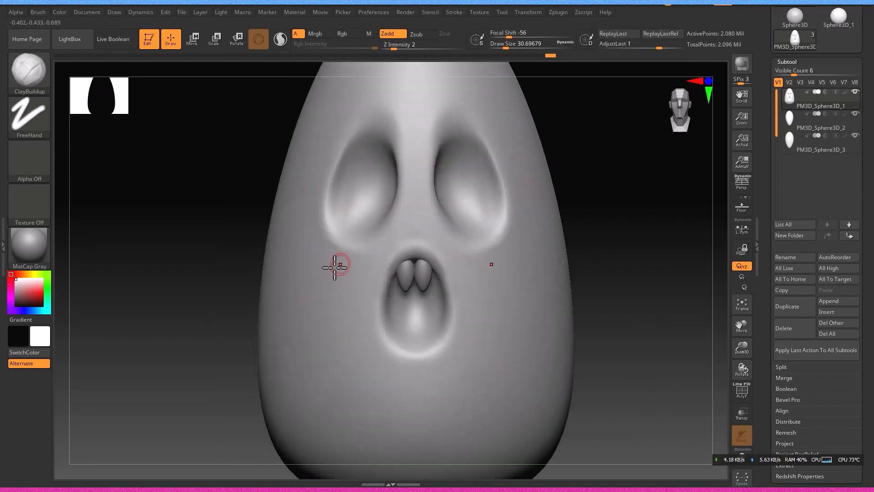
- Switch to the Standard brush with a soft square alpha and draw size 10.5, trying strokes beside the mouth
{"action": "key", "text": "b"}
{"action": "key", "text": "d"}
{"action": "key", "text": "s"}
{"action": "key", "text": "s"}
{"action": "left_click", "coordinate": [328, 236]}
{"action": "left_click_drag", "start_coordinate": [371, 256], "coordinate": [372, 374]}
{"action": "key", "text": "ctrl+z"}
{"action": "key", "text": "s"}
{"action": "left_click_drag", "start_coordinate": [354, 269], "coordinate": [355, 298]}
{"action": "left_click", "coordinate": [29, 165]}
{"action": "left_click", "coordinate": [84, 167]}
{"action": "key", "text": "s"}
{"action": "right_click_drag", "start_coordinate": [394, 333], "coordinate": [336, 337], "text": "alt"}
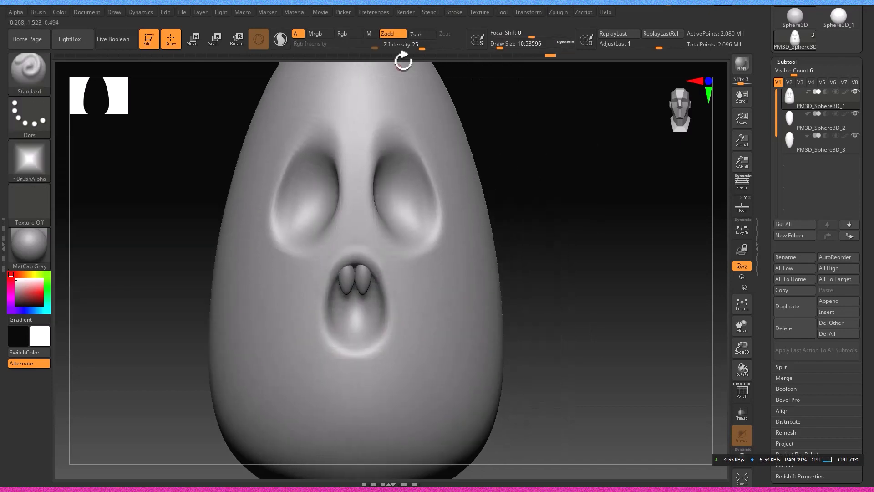
- Draw thin vertical wrinkle lines down both sides of the mouth and below it with Z Intensity 15
{"action": "right_click_drag", "start_coordinate": [314, 424], "coordinate": [303, 160], "text": "ctrl"}
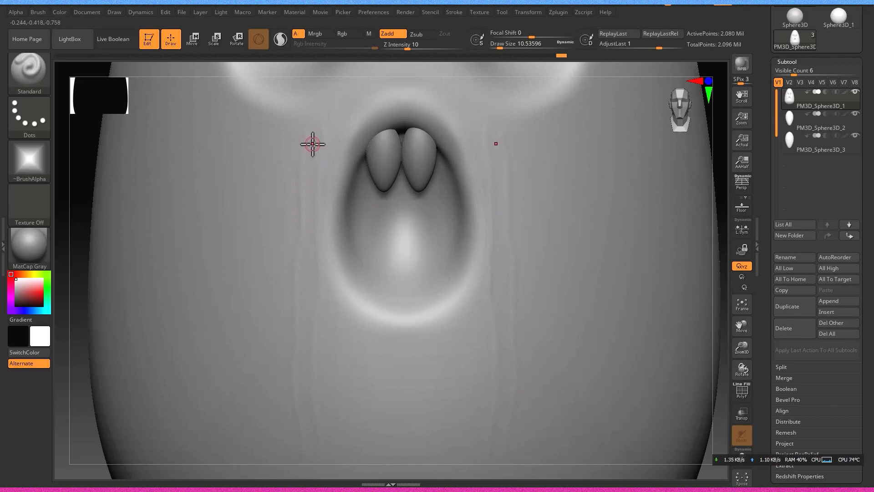
{"action": "left_click_drag", "start_coordinate": [326, 121], "coordinate": [318, 274]}
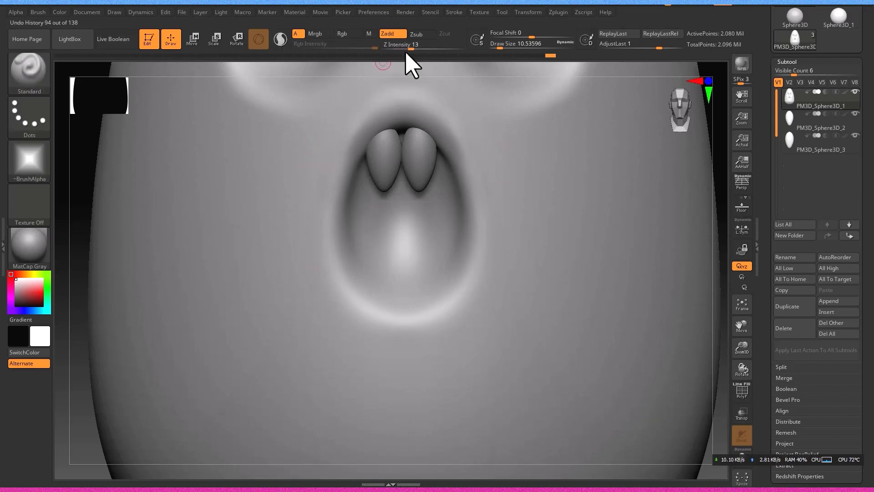
{"action": "right_click_drag", "start_coordinate": [324, 425], "coordinate": [309, 316], "text": "alt"}
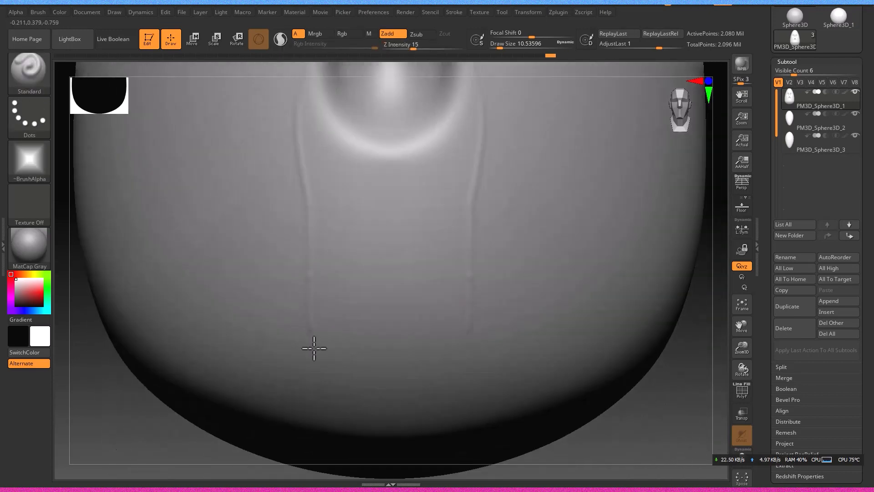
{"action": "right_click_drag", "start_coordinate": [310, 71], "coordinate": [281, 171], "text": "alt"}
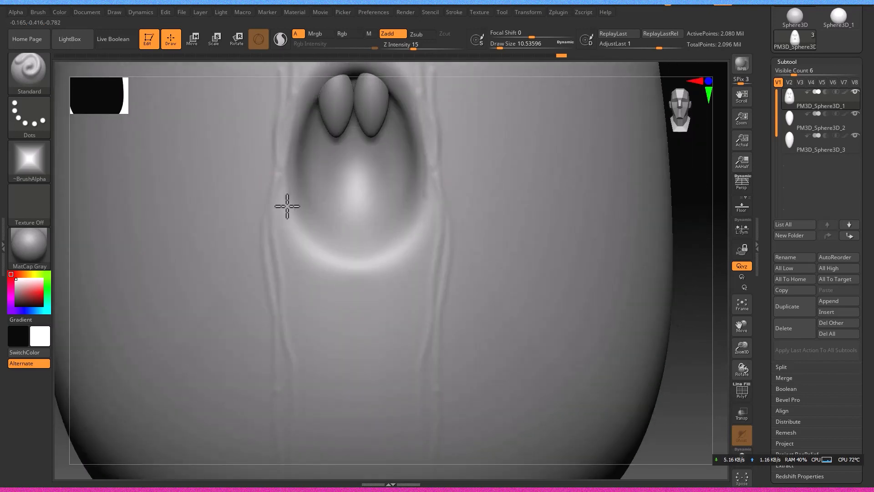
{"action": "right_click_drag", "start_coordinate": [314, 388], "coordinate": [286, 371], "text": "alt"}
{"action": "right_click_drag", "start_coordinate": [294, 123], "coordinate": [298, 244], "text": "alt"}
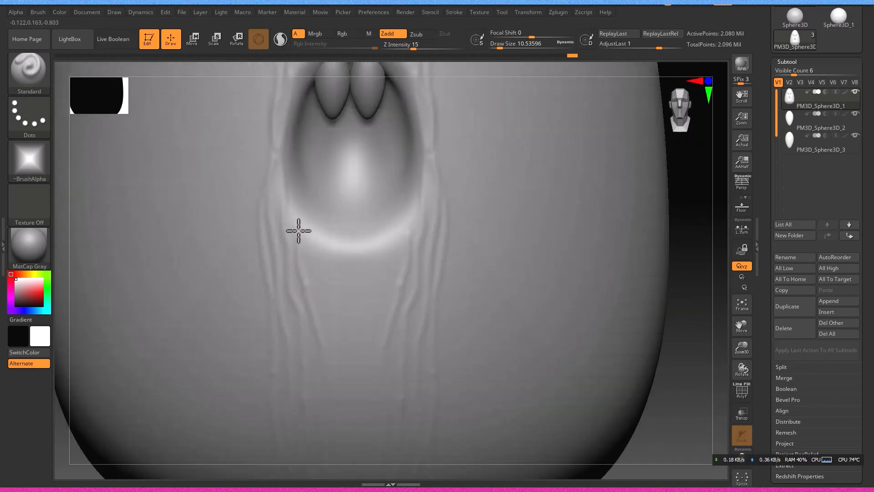
{"action": "right_click_drag", "start_coordinate": [303, 98], "coordinate": [273, 205], "text": "alt"}
{"action": "right_click_drag", "start_coordinate": [264, 148], "coordinate": [264, 232], "text": "alt"}
- Rake fine vertical grooves around the mouth using the Rake brush with a striped alpha and Z Intensity 10
{"action": "key", "text": "b"}
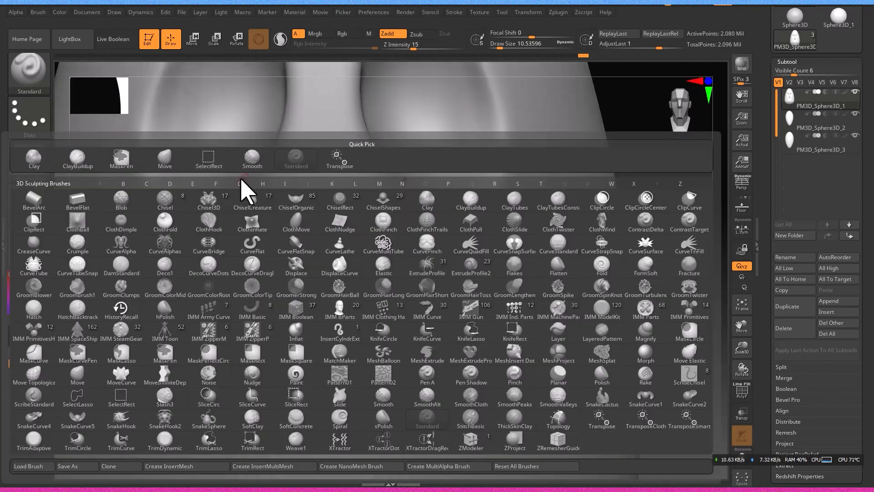
{"action": "key", "text": "r"}
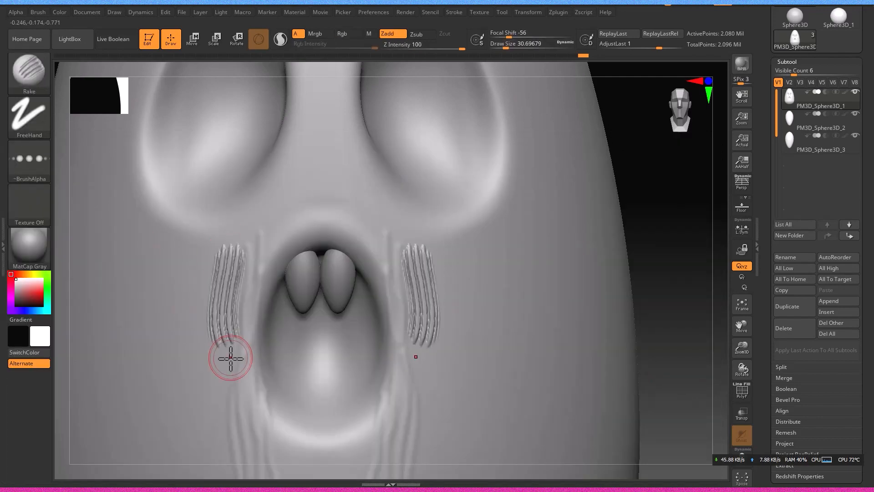
{"action": "left_click", "coordinate": [14, 169]}
{"action": "left_click", "coordinate": [21, 172]}
{"action": "left_click", "coordinate": [216, 313]}
{"action": "left_click_drag", "start_coordinate": [233, 233], "coordinate": [212, 318]}
{"action": "key", "text": "ctrl+z"}
{"action": "mouse_move", "coordinate": [266, 345]}
{"action": "right_mouse_down", "text": "alt"}
{"action": "mouse_move", "coordinate": [264, 356]}
{"action": "mouse_move", "coordinate": [180, 260]}
{"action": "mouse_move", "coordinate": [258, 287]}
{"action": "right_mouse_up", "text": "alt"}
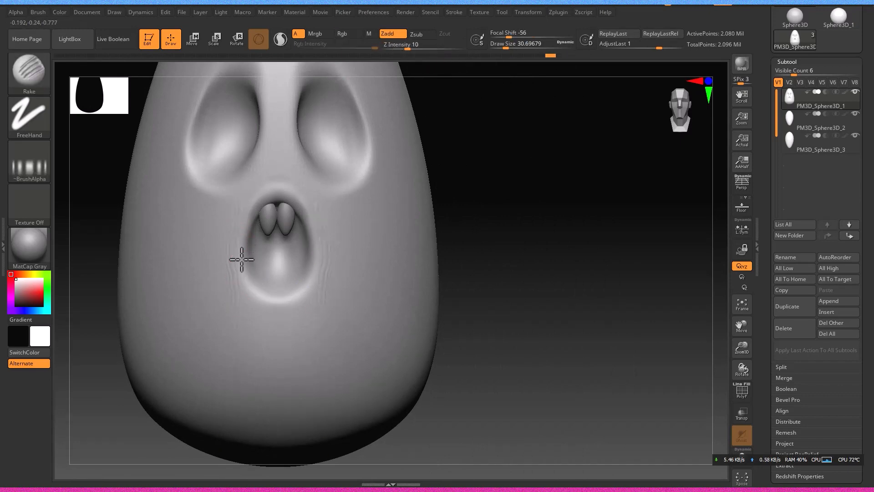
{"action": "mouse_move", "coordinate": [249, 401]}
{"action": "right_mouse_down", "text": "alt"}
{"action": "mouse_move", "coordinate": [242, 315]}
{"action": "mouse_move", "coordinate": [260, 203]}
{"action": "mouse_move", "coordinate": [355, 146]}
{"action": "right_mouse_up", "text": "alt"}
- Freeze the head's subdivision levels
{"action": "left_click_drag", "start_coordinate": [809, 380], "coordinate": [795, 305]}
{"action": "left_click", "coordinate": [794, 309]}
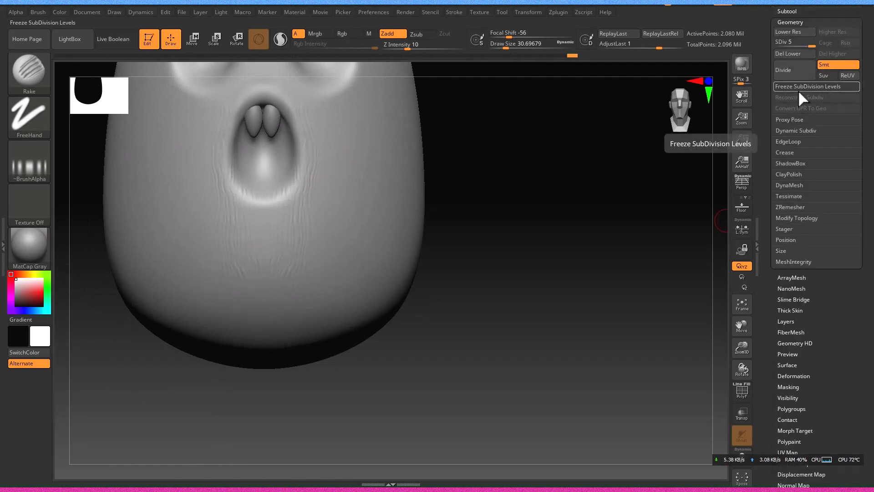
{"action": "left_click", "coordinate": [798, 87]}
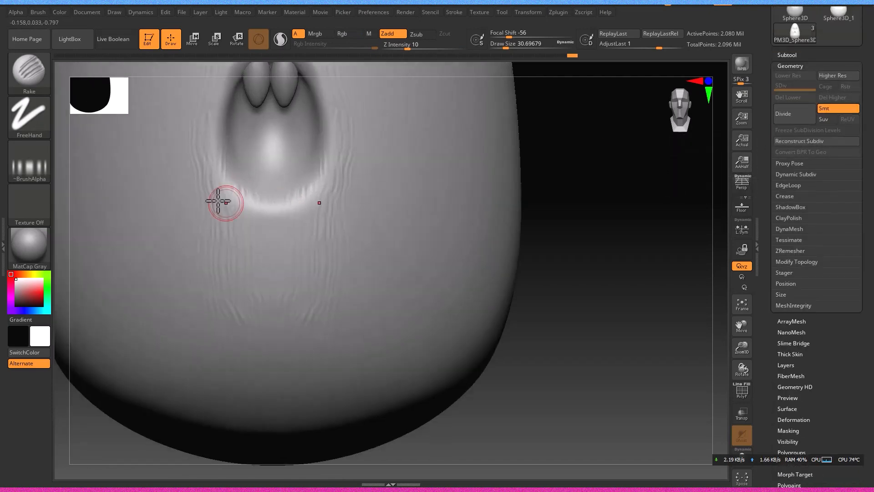
- Extend the raked vertical grooves beside the mouth and down over the chin
{"action": "right_click_drag", "start_coordinate": [202, 139], "coordinate": [338, 116]}
{"action": "mouse_move", "coordinate": [336, 336]}
{"action": "right_mouse_down"}
{"action": "mouse_move", "coordinate": [370, 156]}
{"action": "mouse_move", "coordinate": [333, 171]}
{"action": "right_mouse_up"}
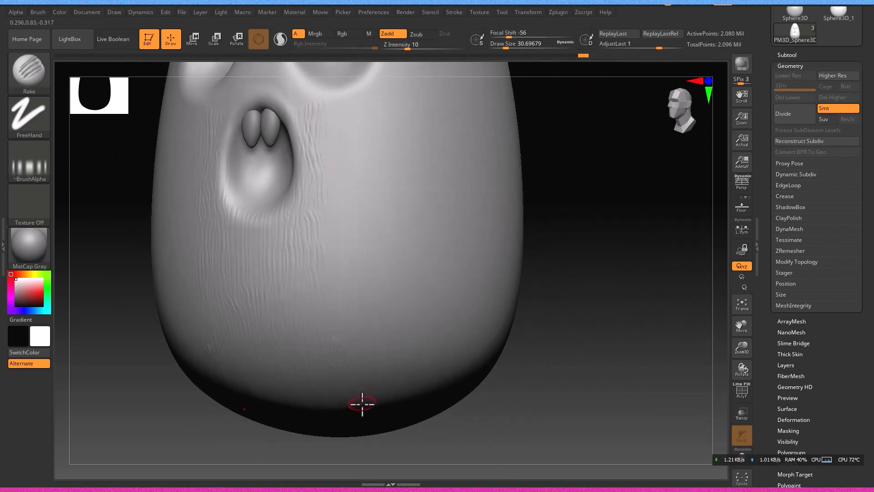
{"action": "right_click_drag", "start_coordinate": [354, 216], "coordinate": [261, 246], "text": "alt"}
{"action": "right_click_drag", "start_coordinate": [242, 213], "coordinate": [357, 303], "text": "alt"}
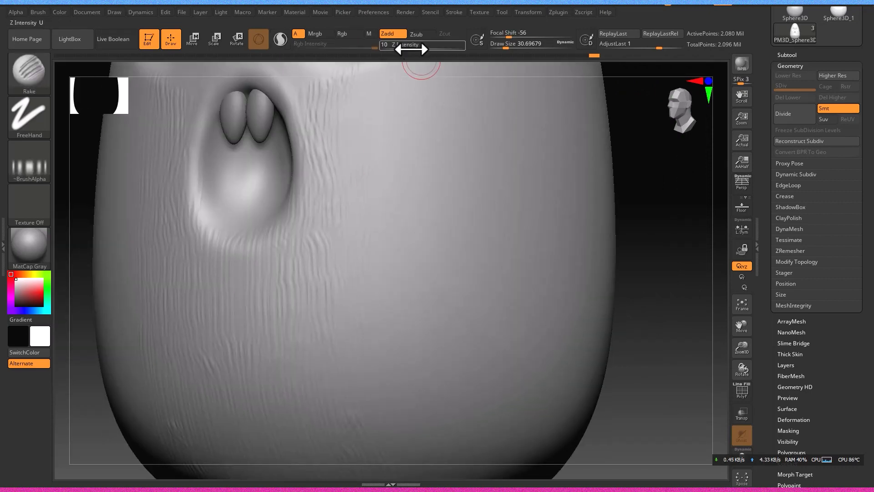
- Rake vertical grooves down the cheek and lower side of the head with Z Intensity 17
{"action": "right_click_drag", "start_coordinate": [359, 204], "coordinate": [370, 182], "text": "ctrl"}
{"action": "mouse_move", "coordinate": [380, 137]}
{"action": "right_mouse_down"}
{"action": "mouse_move", "coordinate": [394, 177]}
{"action": "mouse_move", "coordinate": [383, 134]}
{"action": "right_mouse_up"}
{"action": "mouse_move", "coordinate": [381, 137]}
{"action": "left_mouse_down"}
{"action": "mouse_move", "coordinate": [371, 271]}
{"action": "mouse_move", "coordinate": [387, 364]}
{"action": "left_mouse_up"}
{"action": "right_click_drag", "start_coordinate": [400, 314], "coordinate": [311, 290], "text": "alt"}
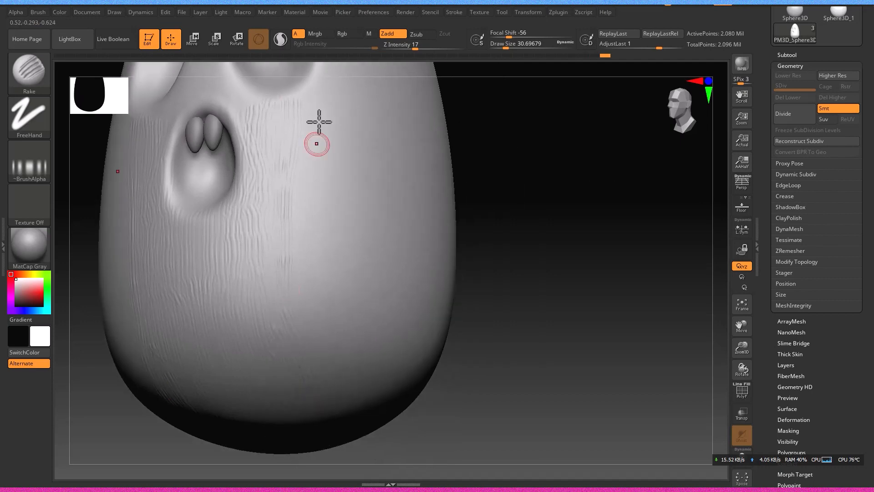
{"action": "right_click_drag", "start_coordinate": [307, 153], "coordinate": [279, 230]}
{"action": "left_click_drag", "start_coordinate": [292, 137], "coordinate": [279, 371]}
{"action": "mouse_move", "coordinate": [279, 318]}
{"action": "right_mouse_down", "text": "alt"}
{"action": "mouse_move", "coordinate": [251, 206]}
{"action": "mouse_move", "coordinate": [260, 262]}
{"action": "right_mouse_up", "text": "alt"}
{"action": "right_click_drag", "start_coordinate": [262, 207], "coordinate": [265, 269], "text": "alt"}
{"action": "left_click_drag", "start_coordinate": [284, 153], "coordinate": [275, 239]}
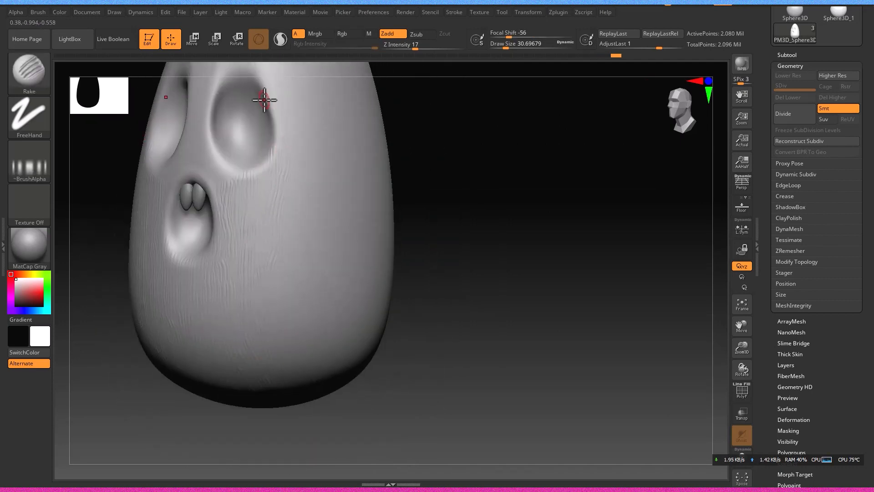
{"action": "left_click_drag", "start_coordinate": [278, 310], "coordinate": [294, 399]}
{"action": "right_click_drag", "start_coordinate": [296, 161], "coordinate": [231, 131], "text": "alt"}
{"action": "right_click_drag", "start_coordinate": [225, 249], "coordinate": [260, 269]}
{"action": "right_click_drag", "start_coordinate": [260, 269], "coordinate": [319, 232], "text": "alt"}
- Enable Z-axis symmetry and rake fine grooves around the eye sockets and up over the forehead
{"action": "left_click", "coordinate": [528, 13]}
{"action": "left_click", "coordinate": [581, 283]}
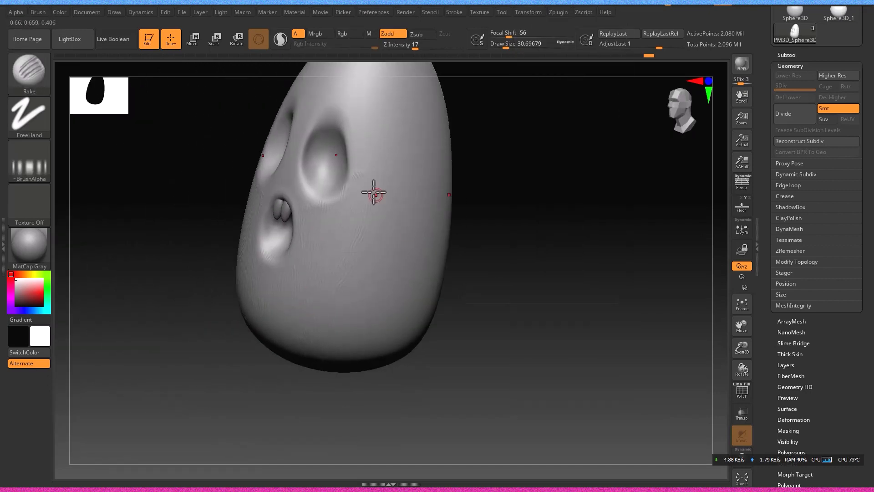
{"action": "right_click_drag", "start_coordinate": [360, 190], "coordinate": [375, 178]}
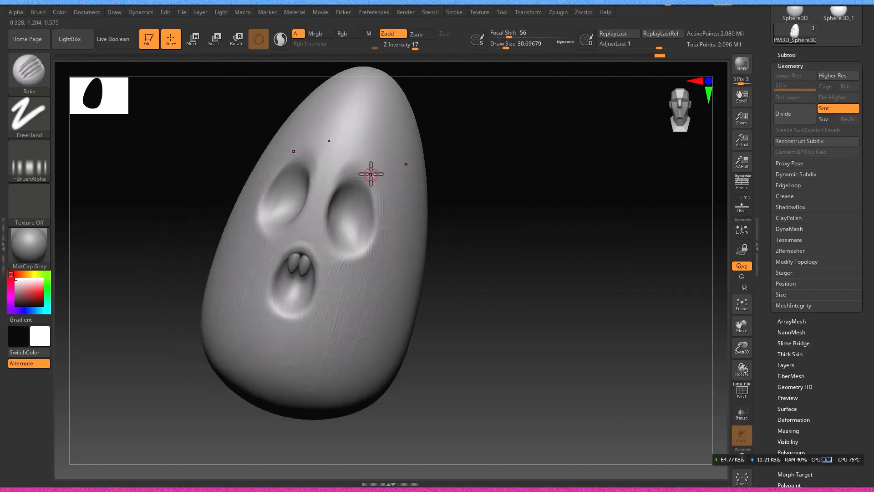
{"action": "right_click_drag", "start_coordinate": [319, 217], "coordinate": [314, 126]}
{"action": "right_click_drag", "start_coordinate": [281, 204], "coordinate": [387, 183]}
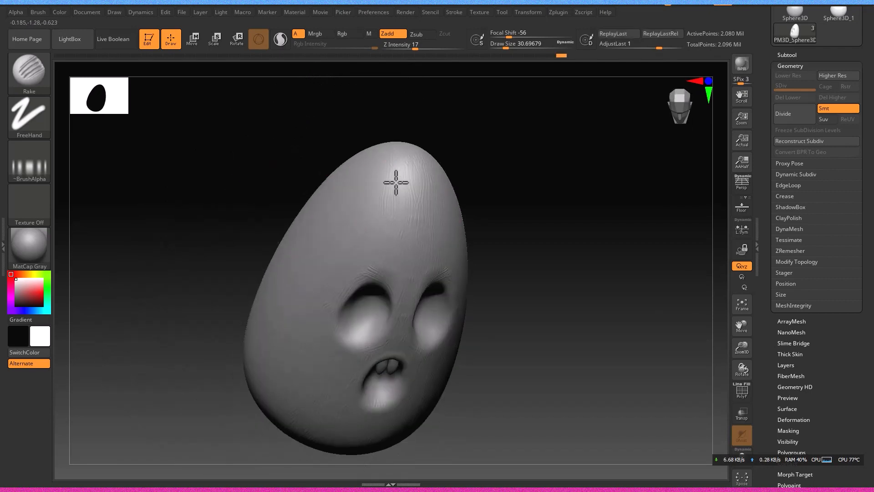
{"action": "right_click_drag", "start_coordinate": [363, 267], "coordinate": [365, 220]}
{"action": "right_click_drag", "start_coordinate": [337, 281], "coordinate": [364, 391], "text": "ctrl"}
{"action": "right_click_drag", "start_coordinate": [371, 204], "coordinate": [386, 141]}
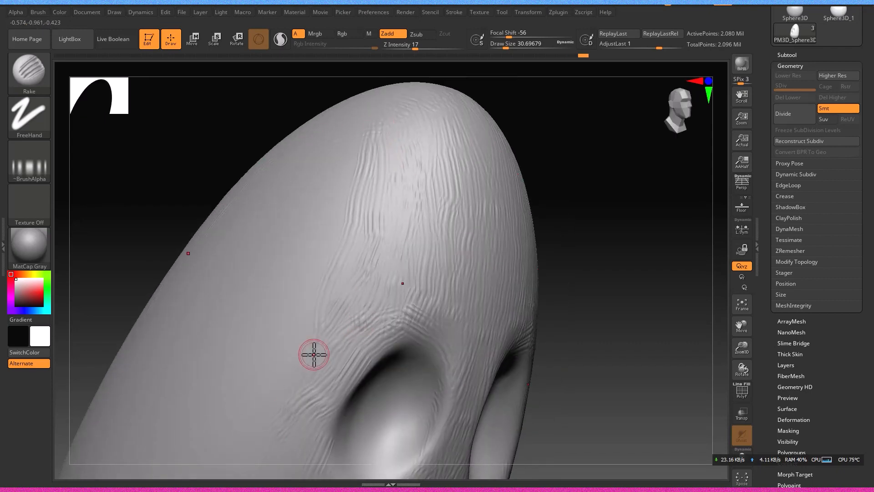
- Rake long grooves from the crown down the side of the head beside the eye socket
{"action": "right_click_drag", "start_coordinate": [299, 354], "coordinate": [373, 301], "text": "alt"}
{"action": "right_click_drag", "start_coordinate": [355, 191], "coordinate": [382, 150]}
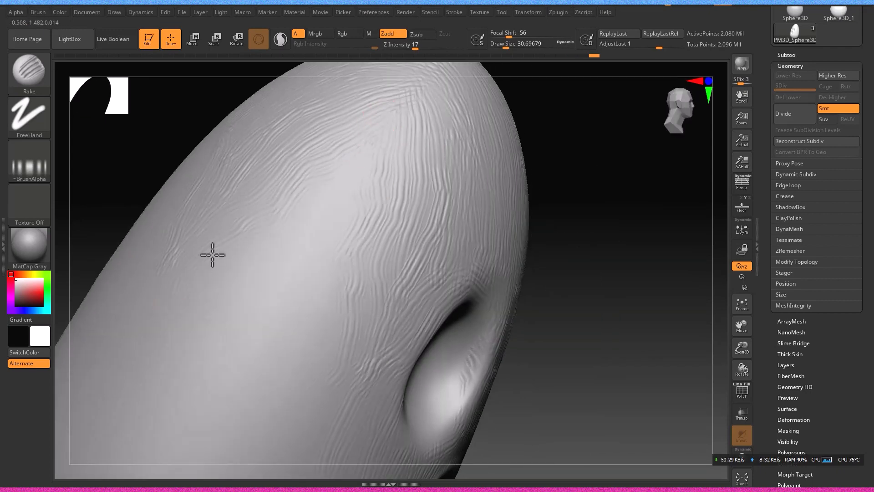
{"action": "left_click_drag", "start_coordinate": [243, 253], "coordinate": [200, 319]}
{"action": "left_click_drag", "start_coordinate": [324, 262], "coordinate": [285, 362]}
{"action": "left_click_drag", "start_coordinate": [280, 232], "coordinate": [214, 321]}
{"action": "mouse_move", "coordinate": [259, 311]}
{"action": "right_mouse_down"}
{"action": "mouse_move", "coordinate": [284, 334]}
{"action": "mouse_move", "coordinate": [308, 113]}
{"action": "right_mouse_up"}
{"action": "right_click_drag", "start_coordinate": [282, 282], "coordinate": [298, 205]}
- Fill the lower side of the head with raked grooves using Z Intensity 20
{"action": "mouse_move", "coordinate": [320, 147]}
{"action": "right_mouse_down"}
{"action": "mouse_move", "coordinate": [338, 186]}
{"action": "mouse_move", "coordinate": [402, 165]}
{"action": "mouse_move", "coordinate": [327, 203]}
{"action": "mouse_move", "coordinate": [360, 168]}
{"action": "mouse_move", "coordinate": [221, 275]}
{"action": "mouse_move", "coordinate": [484, 271]}
{"action": "mouse_move", "coordinate": [534, 336]}
{"action": "mouse_move", "coordinate": [475, 270]}
{"action": "right_mouse_up"}
{"action": "right_click_drag", "start_coordinate": [464, 334], "coordinate": [402, 286], "text": "alt"}
{"action": "left_click_drag", "start_coordinate": [446, 162], "coordinate": [424, 229]}
{"action": "mouse_move", "coordinate": [456, 145]}
{"action": "right_mouse_down"}
{"action": "mouse_move", "coordinate": [381, 205]}
{"action": "mouse_move", "coordinate": [402, 172]}
{"action": "right_mouse_up"}
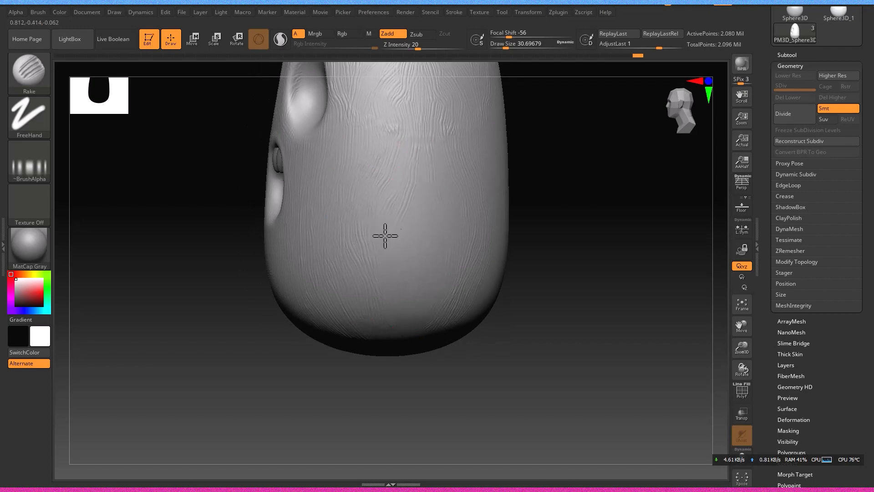
{"action": "right_click_drag", "start_coordinate": [385, 235], "coordinate": [395, 264]}
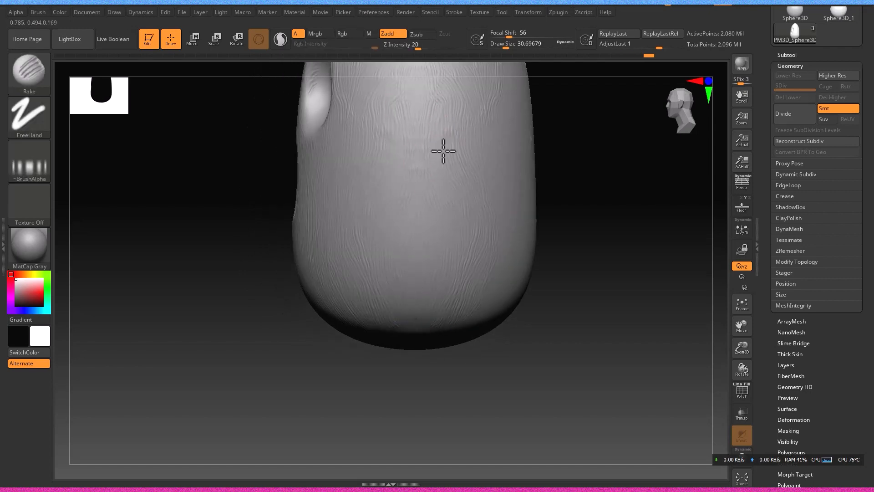
- Smooth the grooves above the upper rim of the eye sockets
{"action": "mouse_move", "coordinate": [372, 178]}
{"action": "right_mouse_down"}
{"action": "mouse_move", "coordinate": [433, 204]}
{"action": "mouse_move", "coordinate": [341, 218]}
{"action": "right_mouse_up"}
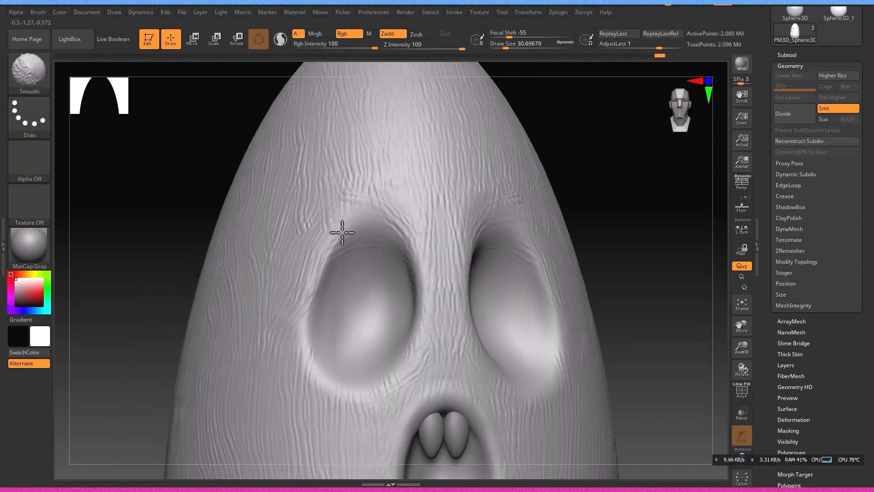
{"action": "left_click_drag", "start_coordinate": [350, 189], "coordinate": [355, 216]}
{"action": "mouse_move", "coordinate": [332, 281]}
{"action": "right_mouse_down"}
{"action": "mouse_move", "coordinate": [419, 287]}
{"action": "mouse_move", "coordinate": [388, 283]}
{"action": "right_mouse_up"}
- Adjust the shape of the face with an enlarged Move brush
{"action": "mouse_move", "coordinate": [389, 283]}
{"action": "right_mouse_down", "text": "ctrl"}
{"action": "mouse_move", "coordinate": [392, 254]}
{"action": "mouse_move", "coordinate": [359, 241]}
{"action": "right_mouse_up", "text": "ctrl"}
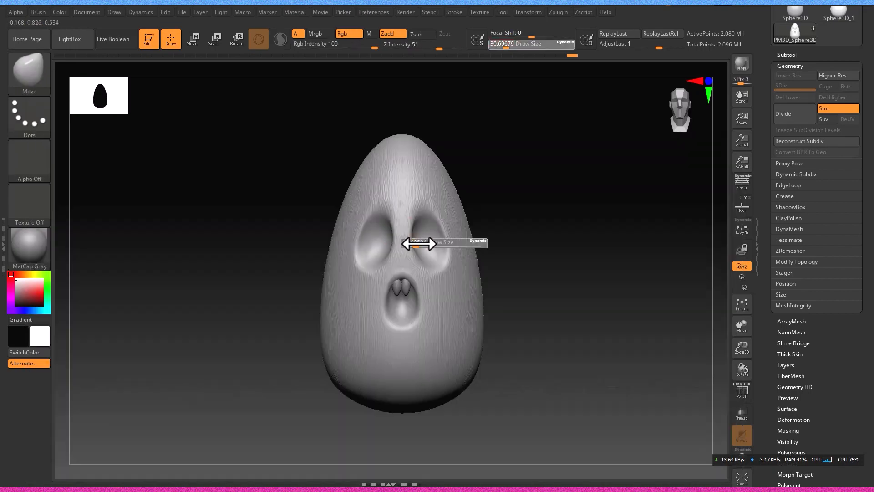
{"action": "mouse_move", "coordinate": [415, 241]}
{"action": "right_mouse_down", "text": "ctrl"}
{"action": "mouse_move", "coordinate": [482, 286]}
{"action": "mouse_move", "coordinate": [447, 317]}
{"action": "mouse_move", "coordinate": [494, 306]}
{"action": "mouse_move", "coordinate": [472, 335]}
{"action": "mouse_move", "coordinate": [439, 311]}
{"action": "mouse_move", "coordinate": [414, 318]}
{"action": "mouse_move", "coordinate": [517, 310]}
{"action": "mouse_move", "coordinate": [491, 255]}
{"action": "right_mouse_up", "text": "ctrl"}
{"action": "key", "text": "s"}
{"action": "left_click_drag", "start_coordinate": [502, 269], "coordinate": [512, 269]}
{"action": "mouse_move", "coordinate": [461, 262]}
{"action": "left_mouse_down"}
{"action": "mouse_move", "coordinate": [451, 251]}
{"action": "mouse_move", "coordinate": [468, 250]}
{"action": "left_mouse_up"}
{"action": "key", "text": "s"}
{"action": "left_click_drag", "start_coordinate": [511, 277], "coordinate": [502, 277]}
- Switch to the Rake brush with a Draw Size of about 33 and turn off Z-axis symmetry
{"action": "mouse_move", "coordinate": [506, 283]}
{"action": "right_mouse_down"}
{"action": "mouse_move", "coordinate": [484, 300]}
{"action": "mouse_move", "coordinate": [396, 296]}
{"action": "right_mouse_up"}
{"action": "key", "text": "b"}
{"action": "key", "text": "r"}
{"action": "key", "text": "a"}
{"action": "key", "text": "s"}
{"action": "left_click_drag", "start_coordinate": [547, 349], "coordinate": [536, 350]}
{"action": "key", "text": "s"}
{"action": "left_click_drag", "start_coordinate": [476, 293], "coordinate": [480, 294]}
{"action": "mouse_move", "coordinate": [478, 292]}
{"action": "right_mouse_down"}
{"action": "mouse_move", "coordinate": [435, 281]}
{"action": "mouse_move", "coordinate": [413, 289]}
{"action": "mouse_move", "coordinate": [424, 273]}
{"action": "mouse_move", "coordinate": [407, 276]}
{"action": "mouse_move", "coordinate": [430, 296]}
{"action": "right_mouse_up"}
{"action": "left_click", "coordinate": [528, 12]}
{"action": "left_click", "coordinate": [577, 281]}
{"action": "mouse_move", "coordinate": [433, 200]}
{"action": "left_mouse_down"}
{"action": "mouse_move", "coordinate": [407, 234]}
{"action": "mouse_move", "coordinate": [408, 263]}
{"action": "left_mouse_up"}
{"action": "key", "text": "ctrl+z"}
{"action": "key", "text": "s"}
{"action": "left_click_drag", "start_coordinate": [426, 198], "coordinate": [407, 237]}
{"action": "key", "text": "ctrl+z"}
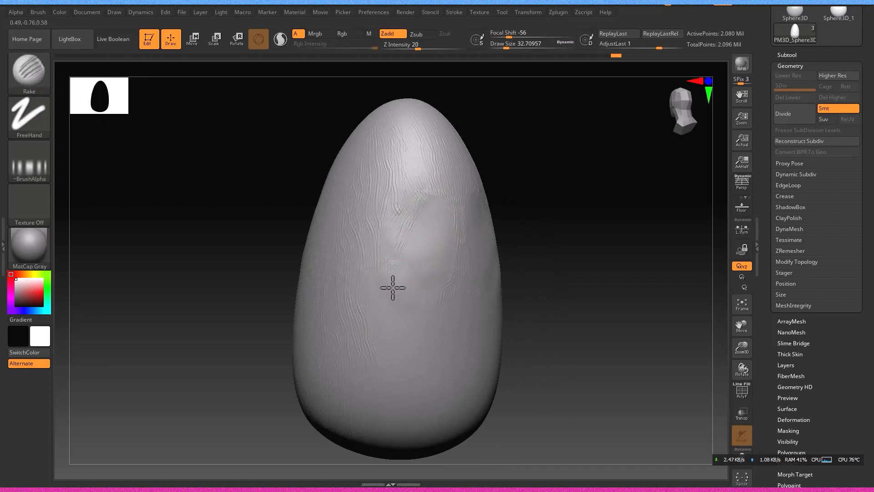
- Rake vertical grooves over the back of the head with Draw Size about 41 and Z Intensity 20
{"action": "right_click_drag", "start_coordinate": [393, 288], "coordinate": [459, 305], "text": "alt"}
{"action": "right_click_drag", "start_coordinate": [459, 304], "coordinate": [460, 339], "text": "ctrl"}
{"action": "right_click_drag", "start_coordinate": [461, 273], "coordinate": [434, 271], "text": "shift"}
{"action": "right_click_drag", "start_coordinate": [411, 307], "coordinate": [429, 305]}
{"action": "left_click_drag", "start_coordinate": [421, 157], "coordinate": [397, 182], "text": "shift"}
{"action": "left_click_drag", "start_coordinate": [432, 193], "coordinate": [384, 401]}
{"action": "mouse_move", "coordinate": [423, 337]}
{"action": "right_mouse_down", "text": "alt"}
{"action": "mouse_move", "coordinate": [394, 261]}
{"action": "mouse_move", "coordinate": [359, 248]}
{"action": "right_mouse_up", "text": "alt"}
{"action": "right_click_drag", "start_coordinate": [359, 248], "coordinate": [350, 232], "text": "shift"}
{"action": "key", "text": "ctrl"}
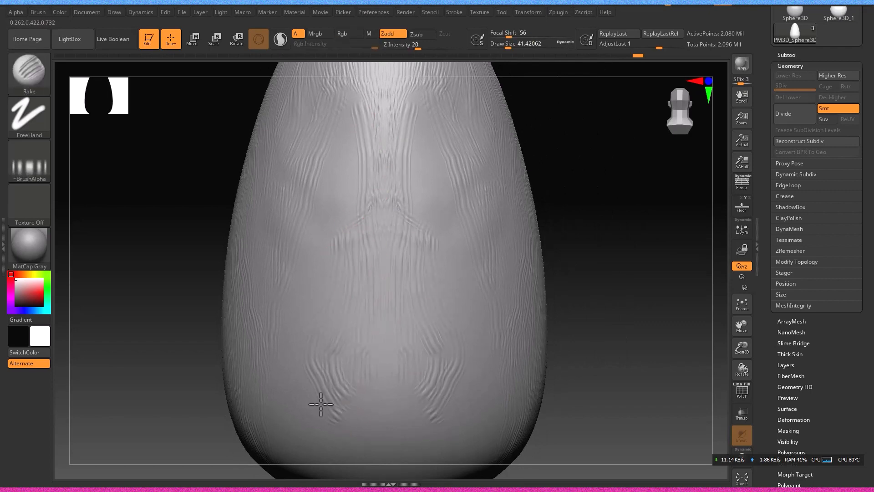
- Continue the raked grooves across the lower back and underside of the head, using Z Intensity 13 underneath
{"action": "right_click_drag", "start_coordinate": [295, 234], "coordinate": [182, 155]}
{"action": "left_click_drag", "start_coordinate": [175, 252], "coordinate": [184, 315]}
{"action": "right_click_drag", "start_coordinate": [292, 242], "coordinate": [243, 264]}
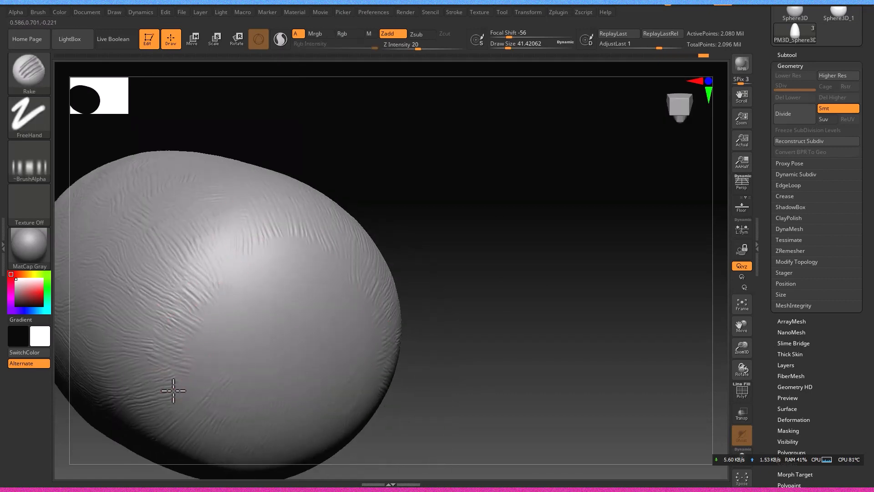
{"action": "right_click_drag", "start_coordinate": [328, 242], "coordinate": [352, 314]}
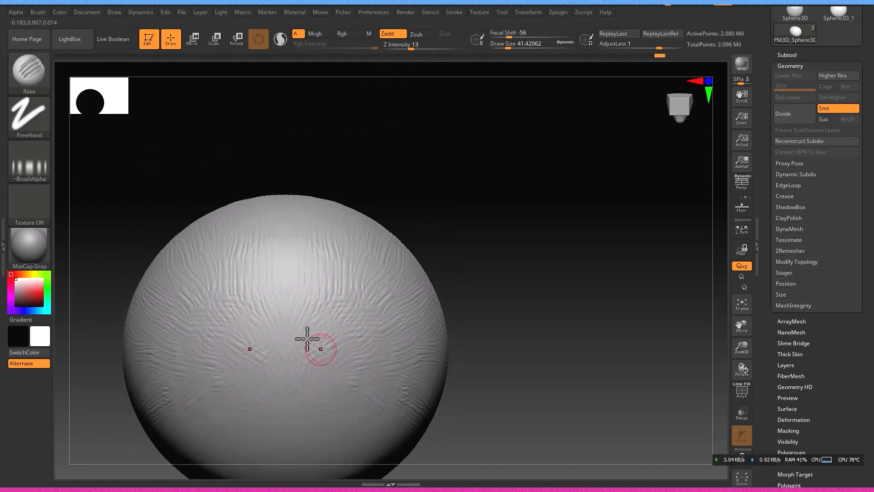
- Reshape the head with a large Move brush, flattening its base and slanting the eye sockets
{"action": "right_click_drag", "start_coordinate": [337, 393], "coordinate": [316, 261], "text": "shift"}
{"action": "key", "text": "b"}
{"action": "key", "text": "m"}
{"action": "key", "text": "v"}
{"action": "key", "text": "s"}
{"action": "left_click_drag", "start_coordinate": [299, 267], "coordinate": [339, 267]}
{"action": "left_click_drag", "start_coordinate": [308, 335], "coordinate": [314, 291]}
{"action": "mouse_move", "coordinate": [528, 13]}
{"action": "left_click", "coordinate": [560, 286]}
{"action": "left_click_drag", "start_coordinate": [294, 386], "coordinate": [289, 327]}
{"action": "right_click_drag", "start_coordinate": [285, 338], "coordinate": [311, 328]}
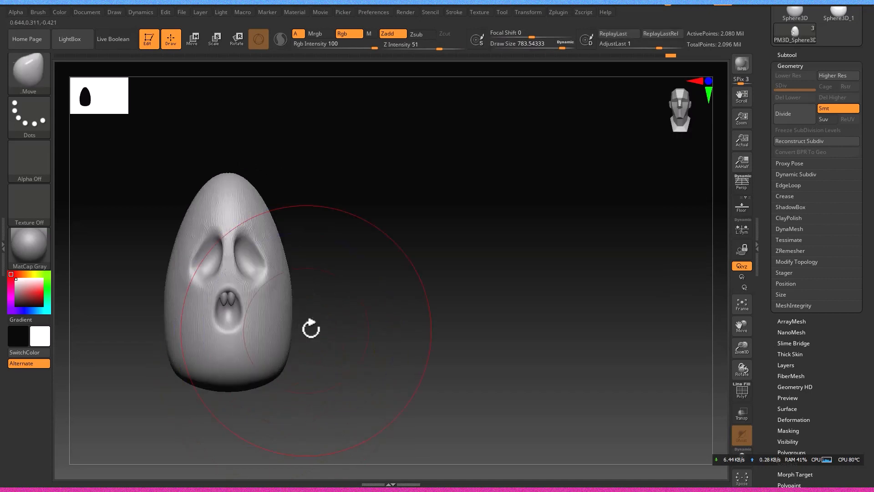
{"action": "left_click_drag", "start_coordinate": [277, 376], "coordinate": [274, 376]}
{"action": "key", "text": "ctrl+z"}
- Insert a sphere as a new subtool and flatten it vertically above the head
{"action": "mouse_move", "coordinate": [273, 376]}
{"action": "right_mouse_down"}
{"action": "mouse_move", "coordinate": [324, 163]}
{"action": "mouse_move", "coordinate": [252, 375]}
{"action": "mouse_move", "coordinate": [271, 285]}
{"action": "mouse_move", "coordinate": [364, 200]}
{"action": "right_mouse_up"}
{"action": "right_click_drag", "start_coordinate": [364, 200], "coordinate": [348, 346], "text": "alt"}
{"action": "left_click_drag", "start_coordinate": [816, 143], "coordinate": [816, 195]}
{"action": "left_click", "coordinate": [790, 108]}
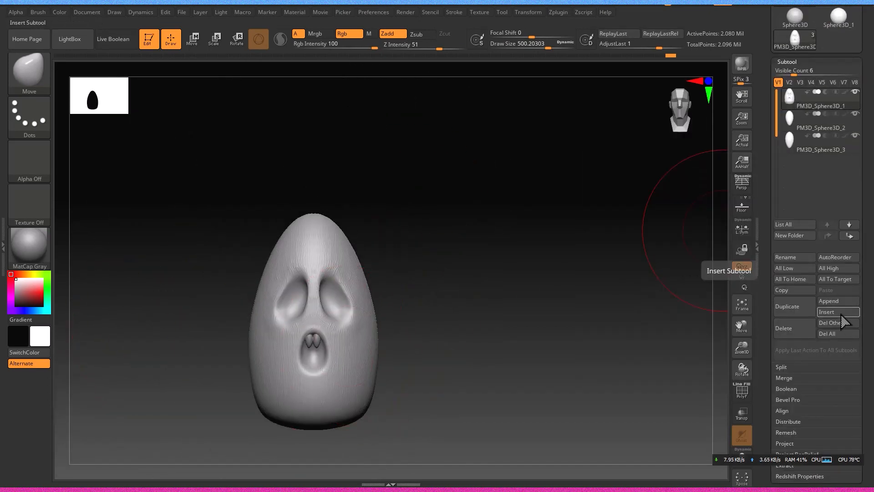
{"action": "left_click", "coordinate": [841, 313]}
{"action": "left_click", "coordinate": [605, 336]}
{"action": "left_click", "coordinate": [192, 40]}
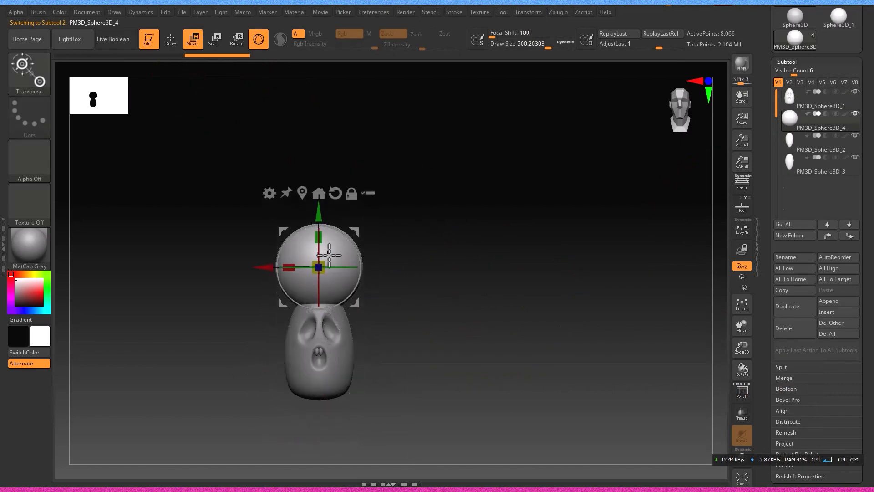
{"action": "left_click_drag", "start_coordinate": [319, 237], "coordinate": [325, 254]}
{"action": "right_click_drag", "start_coordinate": [350, 258], "coordinate": [382, 249], "text": "ctrl"}
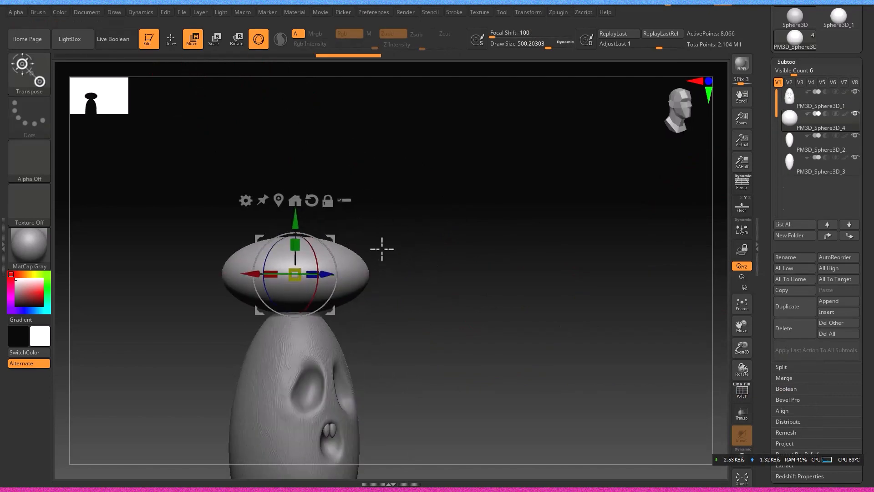
- Select the head and taper its upper part beneath the flattened sphere with a very large Move brush
{"action": "left_click", "coordinate": [336, 345], "text": "alt"}
{"action": "key", "text": "q"}
{"action": "key", "text": "s"}
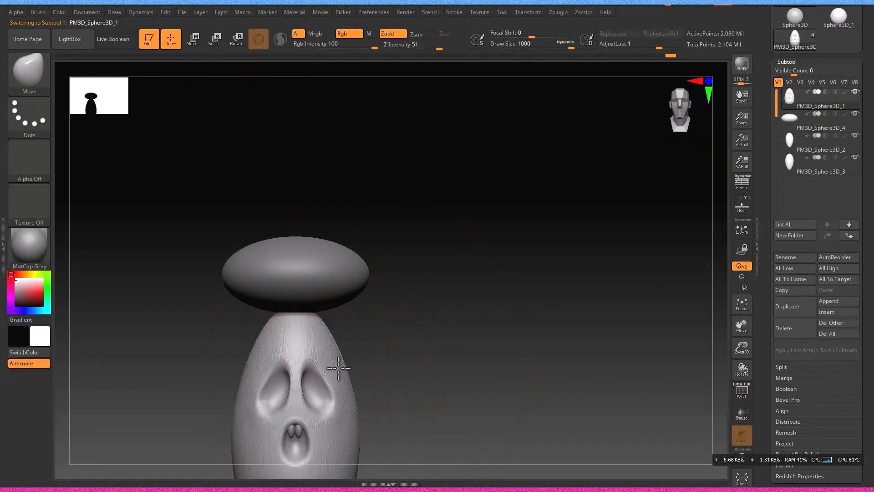
{"action": "right_click_drag", "start_coordinate": [342, 367], "coordinate": [462, 293]}
- Lower the flattened sphere onto the top of the head and check their overlap with transparency
{"action": "left_click", "coordinate": [389, 206], "text": "alt"}
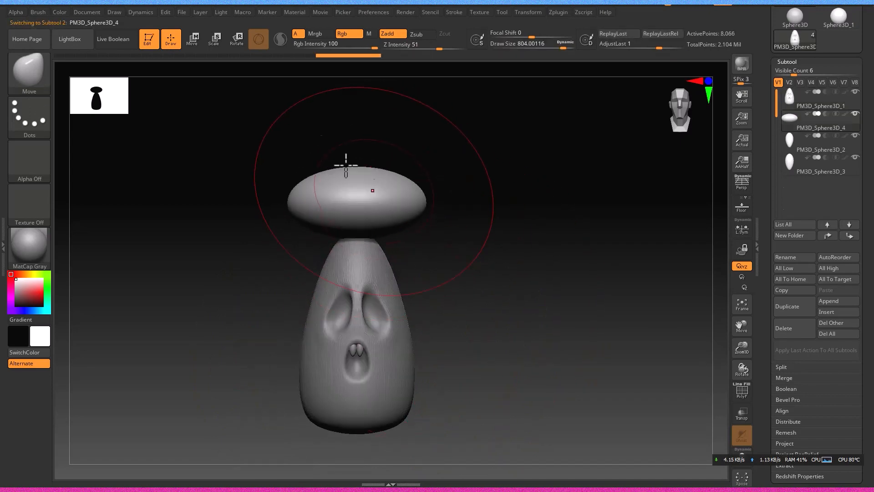
{"action": "key", "text": "w"}
{"action": "left_click_drag", "start_coordinate": [357, 148], "coordinate": [356, 166]}
{"action": "right_click_drag", "start_coordinate": [456, 232], "coordinate": [476, 233], "text": "ctrl"}
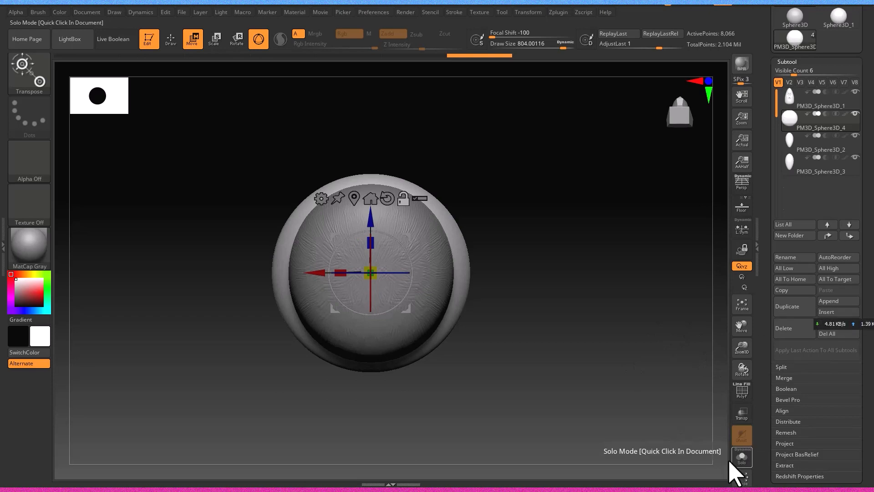
{"action": "left_click", "coordinate": [735, 409]}
{"action": "right_click_drag", "start_coordinate": [555, 310], "coordinate": [540, 402]}
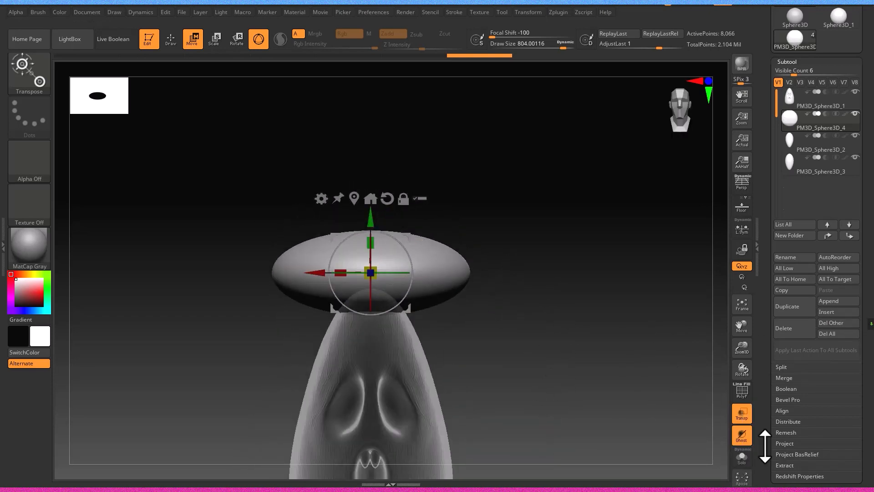
{"action": "left_click", "coordinate": [742, 414]}
{"action": "key", "text": "q"}
{"action": "mouse_move", "coordinate": [357, 219]}
{"action": "right_mouse_down"}
{"action": "mouse_move", "coordinate": [364, 250]}
{"action": "mouse_move", "coordinate": [353, 244]}
{"action": "mouse_move", "coordinate": [333, 192]}
{"action": "right_mouse_up"}
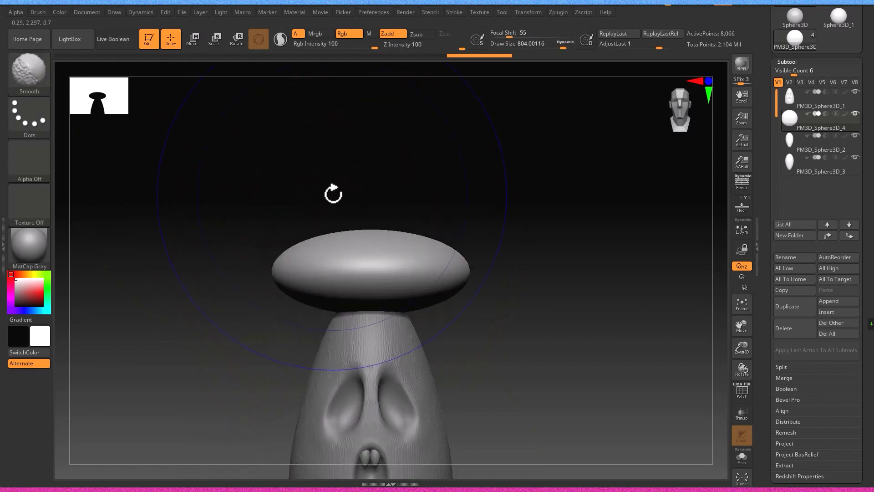
- Isolate the cap and set up the Move brush with a smaller Draw Size and Z-axis symmetry
{"action": "left_click", "coordinate": [742, 457]}
{"action": "right_click_drag", "start_coordinate": [443, 396], "coordinate": [427, 329], "text": "shift"}
{"action": "key", "text": "s"}
{"action": "left_click_drag", "start_coordinate": [427, 329], "coordinate": [404, 329]}
{"action": "right_click_drag", "start_coordinate": [402, 328], "coordinate": [392, 275]}
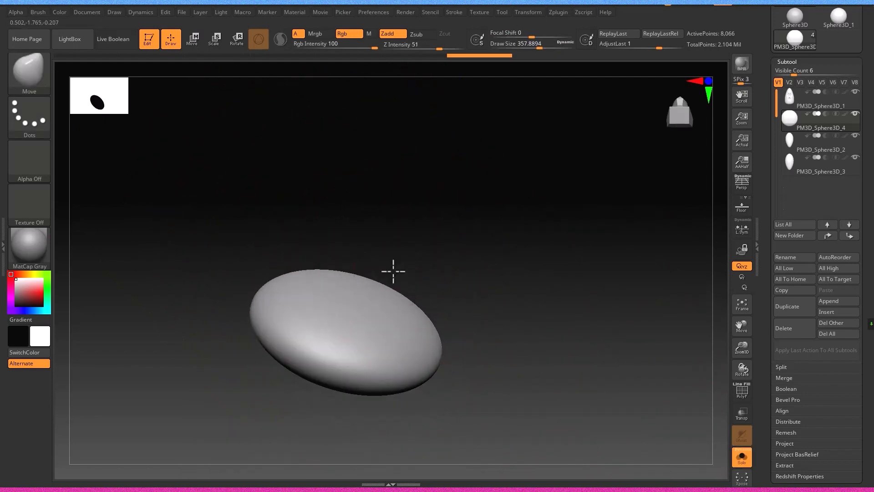
{"action": "left_click", "coordinate": [528, 13]}
{"action": "left_click", "coordinate": [581, 286]}
{"action": "mouse_move", "coordinate": [352, 299]}
{"action": "right_mouse_down"}
{"action": "mouse_move", "coordinate": [327, 347]}
{"action": "mouse_move", "coordinate": [400, 220]}
{"action": "mouse_move", "coordinate": [370, 306]}
{"action": "right_mouse_up"}
- Select the Standard brush and adjust the symmetry axes for sculpting the cap
{"action": "key", "text": "b"}
{"action": "key", "text": "s"}
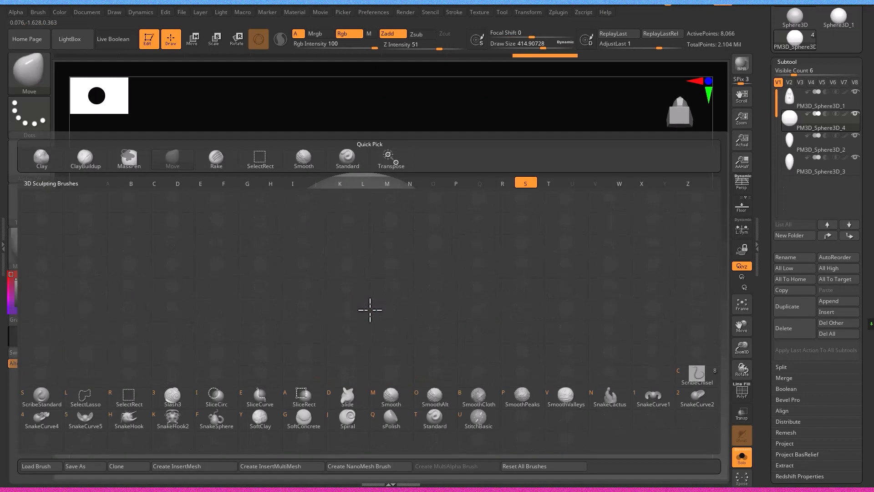
{"action": "key", "text": "t"}
{"action": "left_click", "coordinate": [501, 12]}
{"action": "left_click", "coordinate": [528, 12]}
{"action": "left_click", "coordinate": [562, 286]}
{"action": "left_click", "coordinate": [528, 12]}
{"action": "mouse_move", "coordinate": [327, 277]}
{"action": "right_mouse_down"}
{"action": "mouse_move", "coordinate": [287, 279]}
{"action": "mouse_move", "coordinate": [387, 255]}
{"action": "mouse_move", "coordinate": [413, 279]}
{"action": "mouse_move", "coordinate": [336, 273]}
{"action": "mouse_move", "coordinate": [405, 295]}
{"action": "mouse_move", "coordinate": [422, 273]}
{"action": "right_mouse_up"}
- Set the Standard brush's Draw Size to about 97 and turn radial symmetry on and off again
{"action": "left_click", "coordinate": [527, 13]}
{"action": "left_click", "coordinate": [540, 296]}
{"action": "key", "text": "s"}
{"action": "left_click_drag", "start_coordinate": [425, 272], "coordinate": [416, 272]}
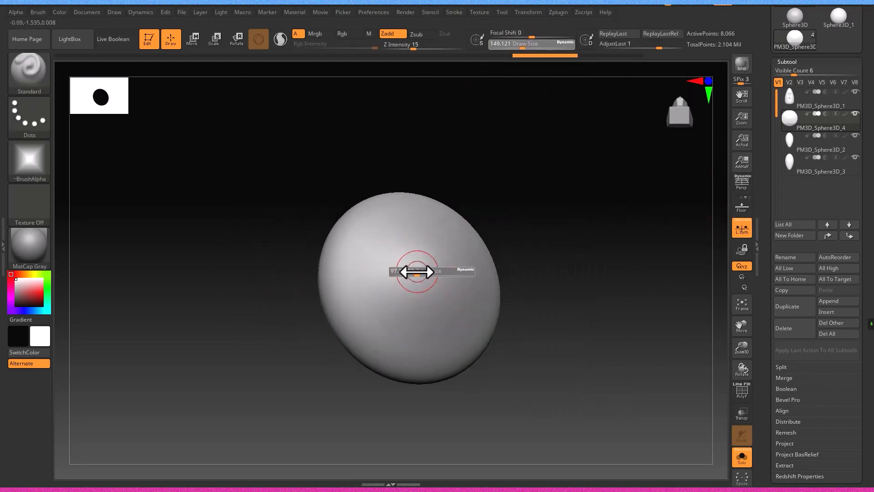
{"action": "right_click_drag", "start_coordinate": [374, 337], "coordinate": [387, 273], "text": "shift"}
{"action": "left_click", "coordinate": [528, 12]}
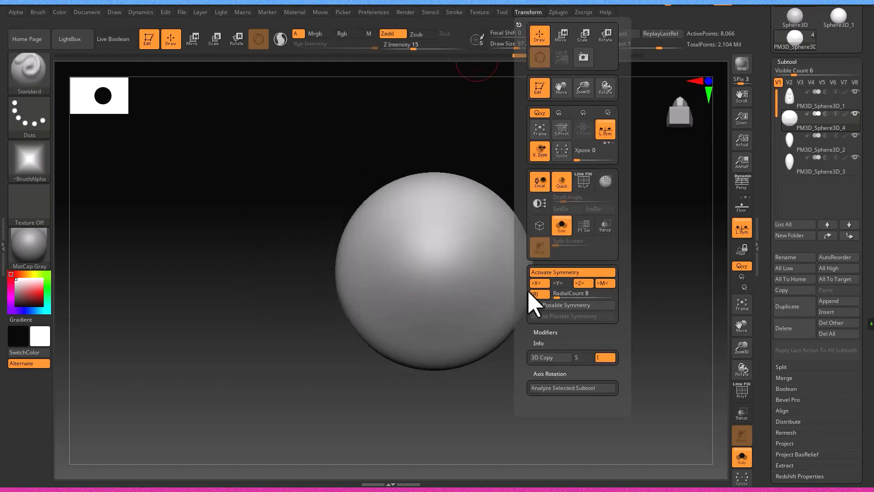
{"action": "left_click", "coordinate": [538, 294]}
{"action": "mouse_move", "coordinate": [480, 298]}
{"action": "right_mouse_down"}
{"action": "mouse_move", "coordinate": [381, 300]}
{"action": "mouse_move", "coordinate": [478, 279]}
{"action": "right_mouse_up"}
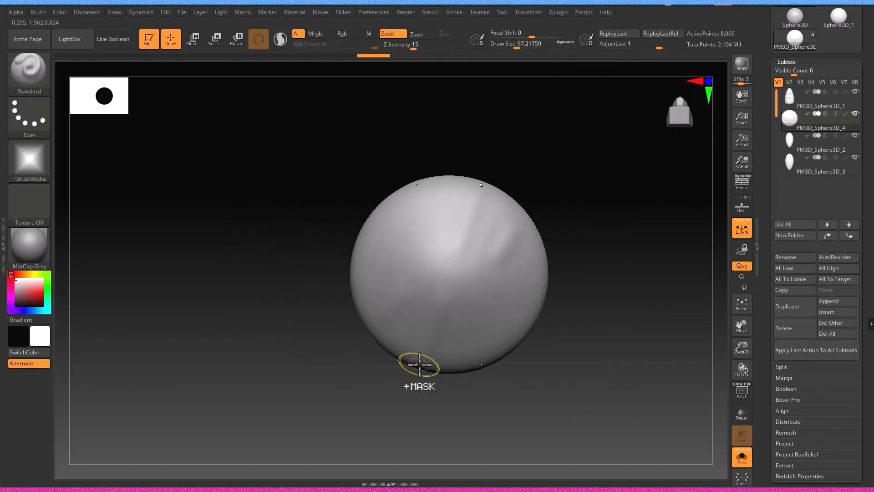
{"action": "left_click", "coordinate": [528, 12]}
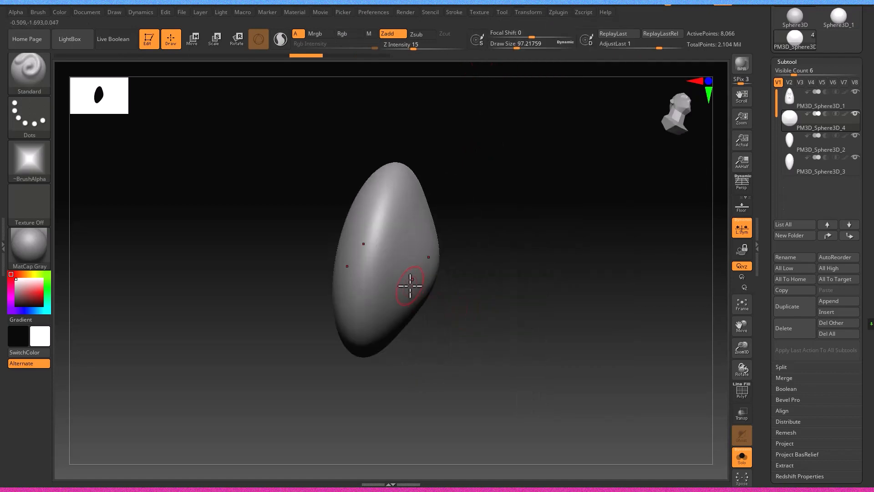
{"action": "right_click_drag", "start_coordinate": [409, 287], "coordinate": [451, 315], "text": "shift"}
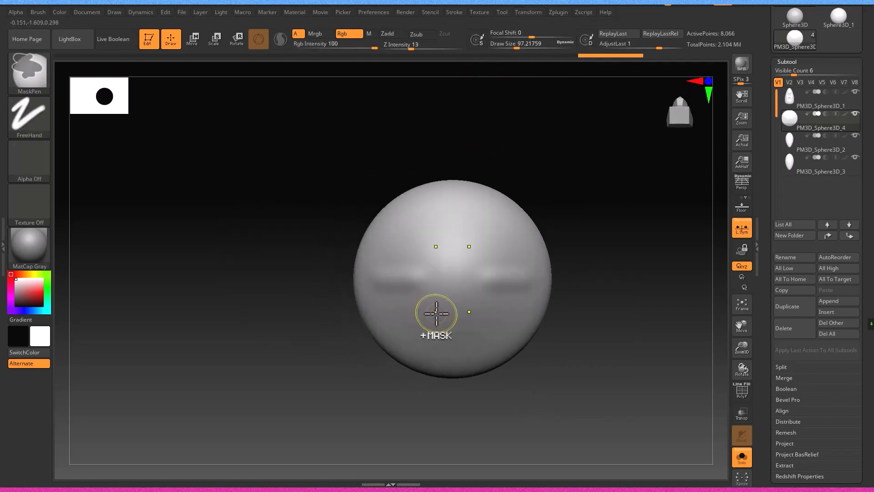
{"action": "key", "text": "ctrl+z"}
{"action": "left_click", "coordinate": [528, 13]}
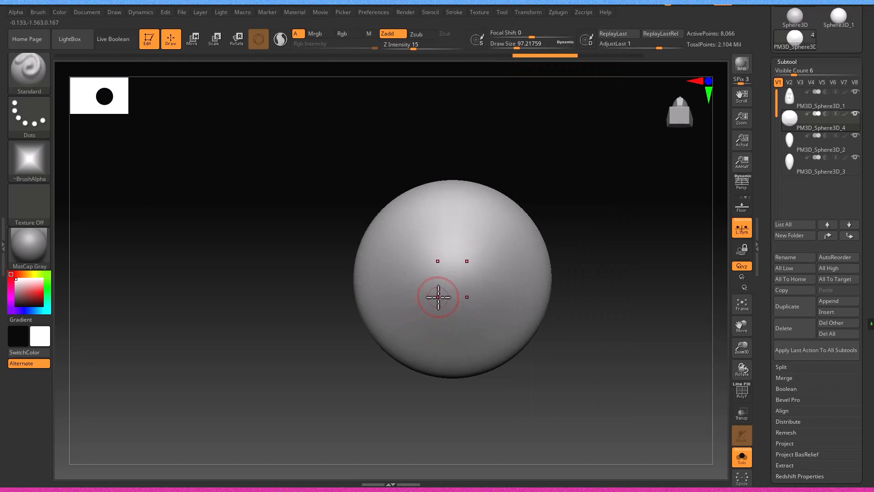
{"action": "key", "text": "ctrl+d"}
{"action": "key", "text": "ctrl+d"}
{"action": "key", "text": "ctrl+z"}
{"action": "key", "text": "ctrl+z"}
{"action": "key", "text": "ctrl+z"}
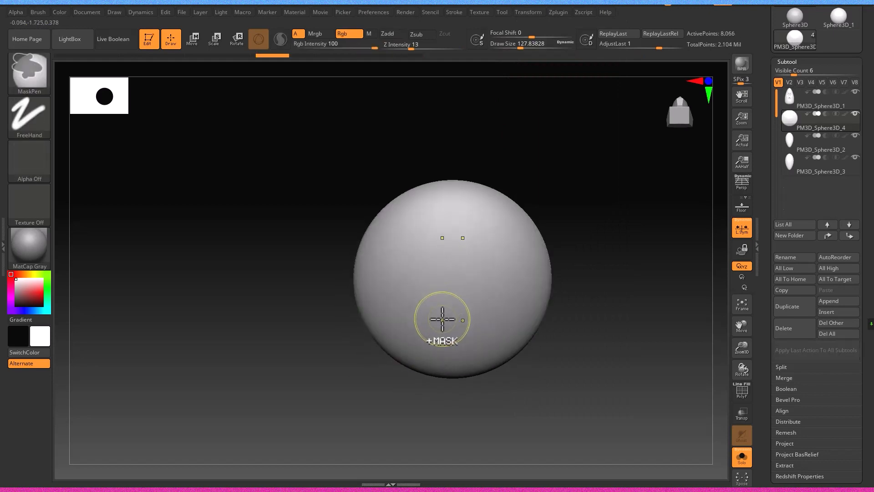
- Subdivide the cap twice and sculpt radial folds across its underside with the Standard brush at Z Intensity 15
{"action": "key", "text": "ctrl+d"}
{"action": "key", "text": "ctrl+d"}
{"action": "right_click_drag", "start_coordinate": [443, 318], "coordinate": [433, 301], "text": "ctrl"}
{"action": "mouse_move", "coordinate": [434, 301]}
{"action": "left_mouse_down"}
{"action": "mouse_move", "coordinate": [375, 351]}
{"action": "mouse_move", "coordinate": [426, 304]}
{"action": "left_mouse_up"}
{"action": "left_click_drag", "start_coordinate": [425, 304], "coordinate": [387, 353], "text": "shift"}
{"action": "left_click_drag", "start_coordinate": [458, 320], "coordinate": [458, 383]}
{"action": "left_click_drag", "start_coordinate": [418, 312], "coordinate": [393, 353]}
{"action": "left_click_drag", "start_coordinate": [394, 352], "coordinate": [409, 318]}
{"action": "left_click_drag", "start_coordinate": [397, 281], "coordinate": [337, 319]}
{"action": "mouse_move", "coordinate": [337, 319]}
{"action": "left_mouse_down"}
{"action": "mouse_move", "coordinate": [394, 273]}
{"action": "mouse_move", "coordinate": [339, 310]}
{"action": "left_mouse_up"}
{"action": "left_click_drag", "start_coordinate": [339, 309], "coordinate": [434, 256]}
{"action": "left_click_drag", "start_coordinate": [462, 300], "coordinate": [461, 228]}
{"action": "right_click_drag", "start_coordinate": [455, 282], "coordinate": [467, 298]}
- Set the Draw Size to about 59 and show the folded cap together with the head
{"action": "key", "text": "s"}
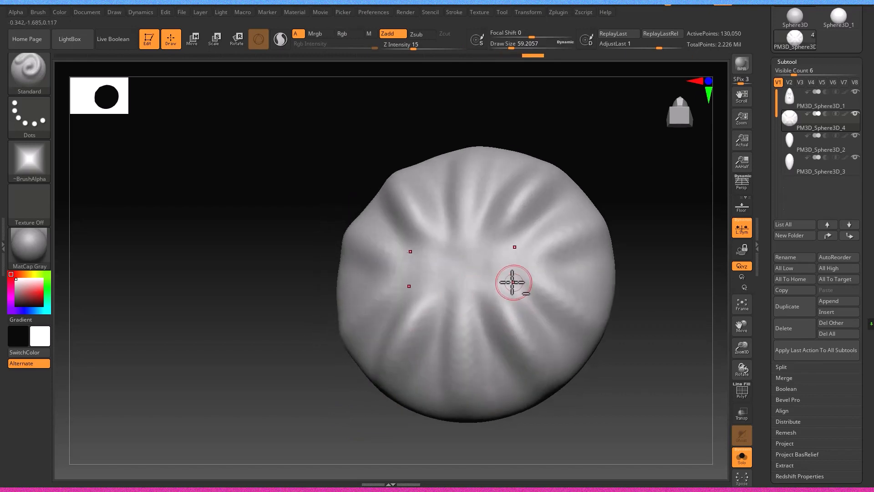
{"action": "right_click_drag", "start_coordinate": [482, 262], "coordinate": [607, 368]}
{"action": "mouse_move", "coordinate": [562, 276]}
{"action": "right_mouse_down"}
{"action": "mouse_move", "coordinate": [495, 171]}
{"action": "mouse_move", "coordinate": [455, 267]}
{"action": "right_mouse_up"}
{"action": "key", "text": "shift"}
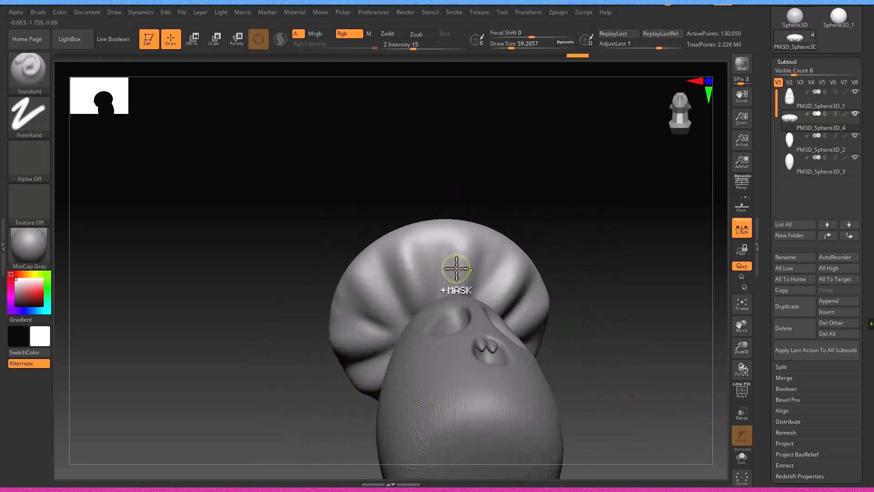
- Turn off the Standard brush's alpha, isolate the folded cap and deepen its radial folds around the underside's centre
{"action": "mouse_move", "coordinate": [416, 297]}
{"action": "right_mouse_down"}
{"action": "mouse_move", "coordinate": [497, 278]}
{"action": "mouse_move", "coordinate": [527, 351]}
{"action": "mouse_move", "coordinate": [474, 396]}
{"action": "mouse_move", "coordinate": [378, 306]}
{"action": "right_mouse_up"}
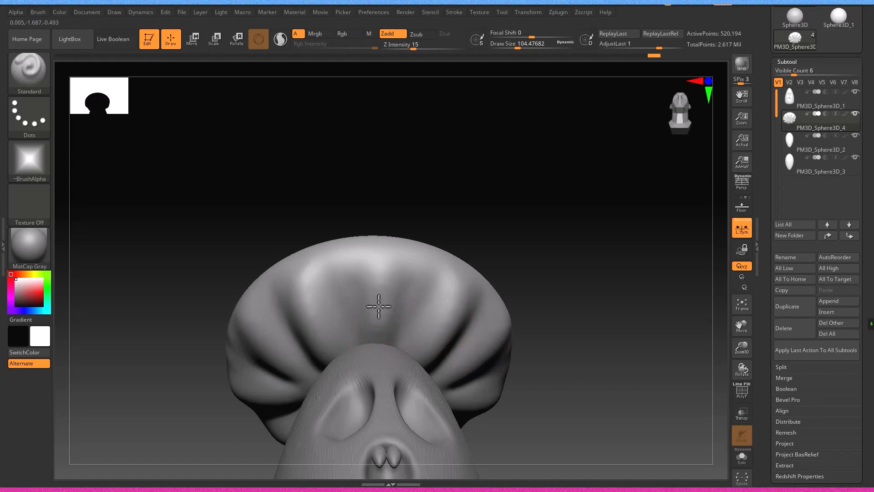
{"action": "left_click", "coordinate": [29, 159]}
{"action": "left_click", "coordinate": [72, 172]}
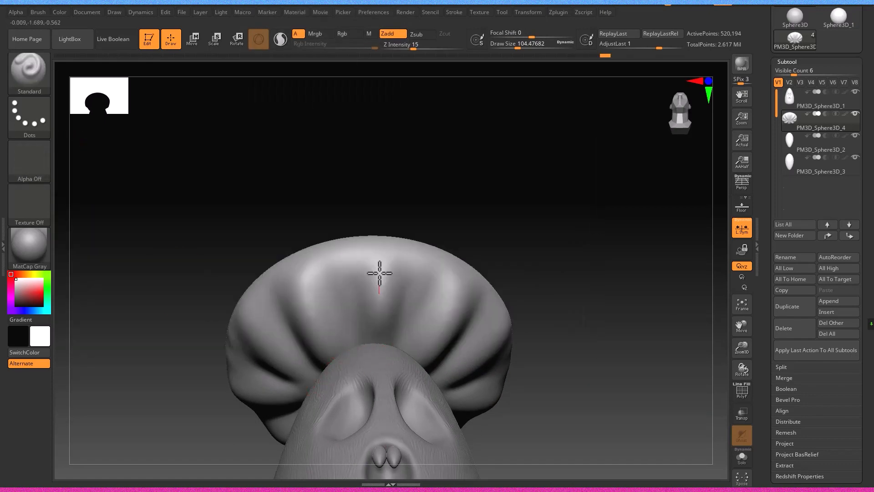
{"action": "left_click", "coordinate": [742, 457]}
{"action": "right_click_drag", "start_coordinate": [496, 410], "coordinate": [473, 401]}
{"action": "right_click_drag", "start_coordinate": [496, 420], "coordinate": [525, 336], "text": "alt"}
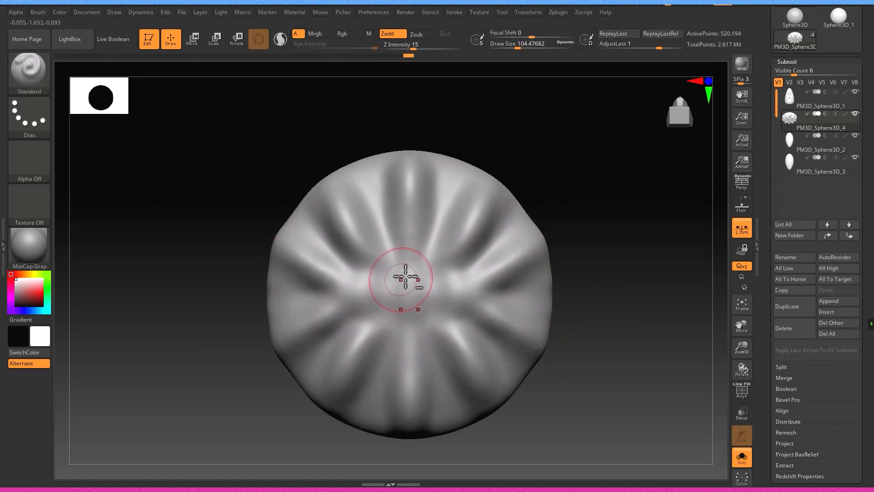
{"action": "mouse_move", "coordinate": [360, 315]}
{"action": "right_mouse_down"}
{"action": "mouse_move", "coordinate": [400, 342]}
{"action": "mouse_move", "coordinate": [409, 273]}
{"action": "mouse_move", "coordinate": [460, 264]}
{"action": "mouse_move", "coordinate": [492, 287]}
{"action": "mouse_move", "coordinate": [478, 273]}
{"action": "mouse_move", "coordinate": [382, 302]}
{"action": "mouse_move", "coordinate": [361, 296]}
{"action": "mouse_move", "coordinate": [379, 277]}
{"action": "mouse_move", "coordinate": [344, 287]}
{"action": "mouse_move", "coordinate": [347, 299]}
{"action": "mouse_move", "coordinate": [441, 265]}
{"action": "mouse_move", "coordinate": [347, 260]}
{"action": "mouse_move", "coordinate": [328, 270]}
{"action": "mouse_move", "coordinate": [400, 269]}
{"action": "right_mouse_up"}
{"action": "right_click_drag", "start_coordinate": [316, 285], "coordinate": [396, 291]}
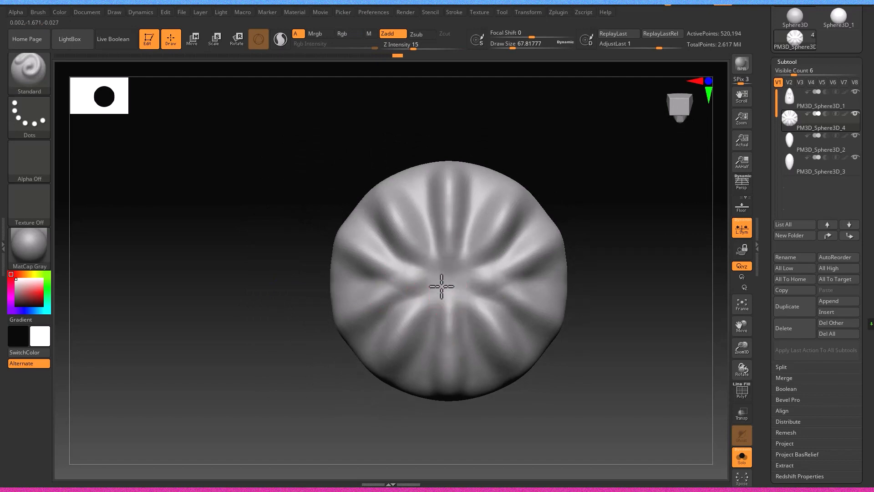
{"action": "mouse_move", "coordinate": [385, 283]}
{"action": "right_mouse_down"}
{"action": "mouse_move", "coordinate": [521, 305]}
{"action": "mouse_move", "coordinate": [486, 238]}
{"action": "mouse_move", "coordinate": [623, 435]}
{"action": "mouse_move", "coordinate": [509, 346]}
{"action": "right_mouse_up"}
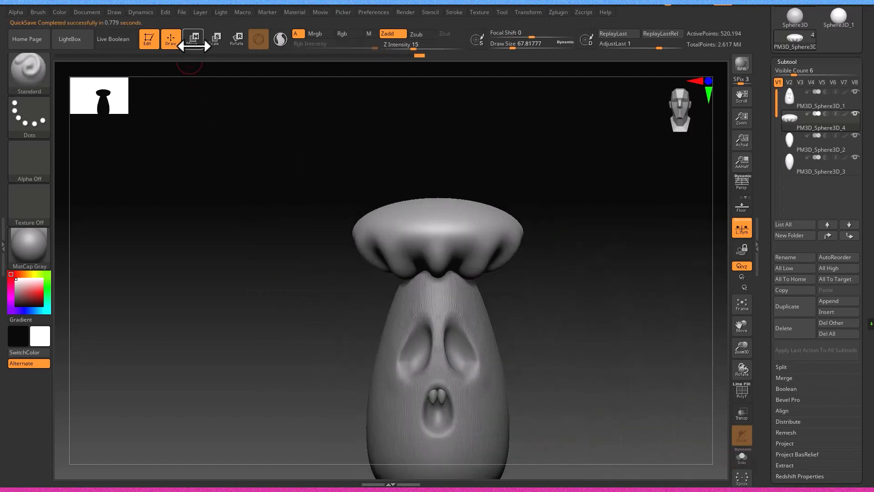
- Insert a sphere subtool, flatten it into a wide disc and place it above the folded underside
{"action": "left_click", "coordinate": [192, 39]}
{"action": "left_click", "coordinate": [839, 311]}
{"action": "left_click", "coordinate": [477, 302]}
{"action": "left_click_drag", "start_coordinate": [461, 350], "coordinate": [440, 154]}
{"action": "left_click_drag", "start_coordinate": [438, 120], "coordinate": [456, 186]}
{"action": "left_click_drag", "start_coordinate": [437, 231], "coordinate": [440, 218]}
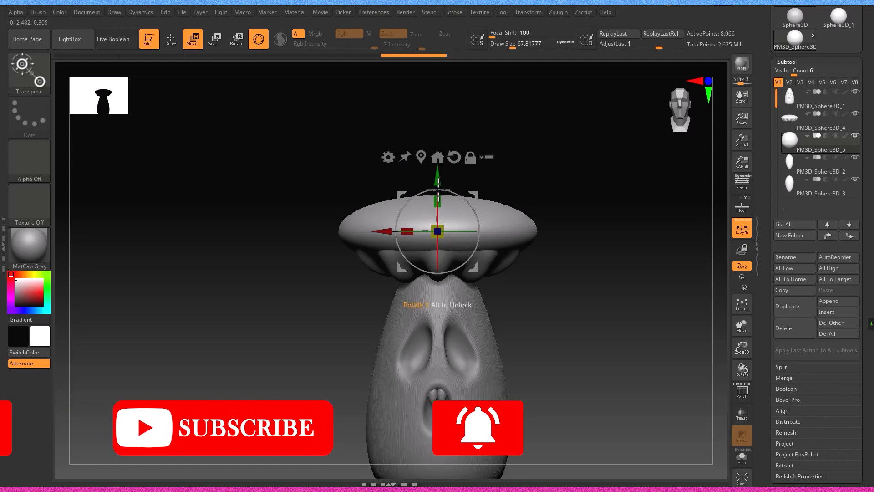
{"action": "left_click", "coordinate": [171, 38]}
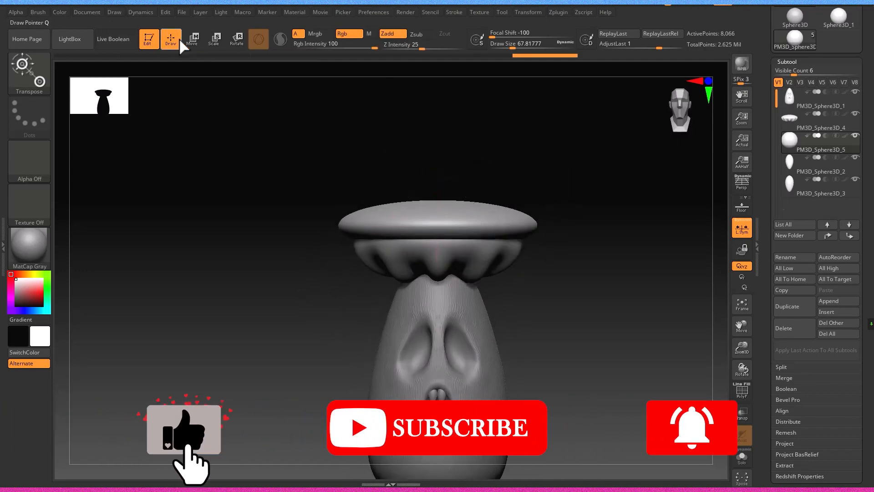
- Subdivide the flattened disc twice and adjust its sculpting symmetry
{"action": "key", "text": "ctrl+d"}
{"action": "key", "text": "ctrl+d"}
{"action": "left_click_drag", "start_coordinate": [282, 146], "coordinate": [287, 205]}
{"action": "mouse_move", "coordinate": [523, 17]}
{"action": "left_click", "coordinate": [585, 309]}
- Pull the middle of the disc up into a pointed cap with the Move brush at Draw Size about 460
{"action": "key", "text": "s"}
{"action": "mouse_move", "coordinate": [427, 221]}
{"action": "left_mouse_down"}
{"action": "mouse_move", "coordinate": [450, 220]}
{"action": "mouse_move", "coordinate": [437, 200]}
{"action": "mouse_move", "coordinate": [445, 116]}
{"action": "left_mouse_up"}
{"action": "key", "text": "ctrl+z"}
{"action": "key", "text": "ctrl+z"}
{"action": "right_click_drag", "start_coordinate": [421, 228], "coordinate": [429, 209]}
{"action": "key", "text": "s"}
{"action": "left_click_drag", "start_coordinate": [425, 200], "coordinate": [433, 200]}
{"action": "mouse_move", "coordinate": [434, 195]}
{"action": "right_mouse_down"}
{"action": "mouse_move", "coordinate": [418, 163]}
{"action": "mouse_move", "coordinate": [455, 195]}
{"action": "right_mouse_up"}
- Reposition the pointed cap with the gizmo so it sits closely over the folded underside
{"action": "key", "text": "w"}
{"action": "right_click", "coordinate": [428, 262]}
{"action": "right_click_drag", "start_coordinate": [470, 257], "coordinate": [467, 256], "text": "alt"}
{"action": "left_click_drag", "start_coordinate": [449, 265], "coordinate": [463, 261]}
{"action": "key", "text": "q"}
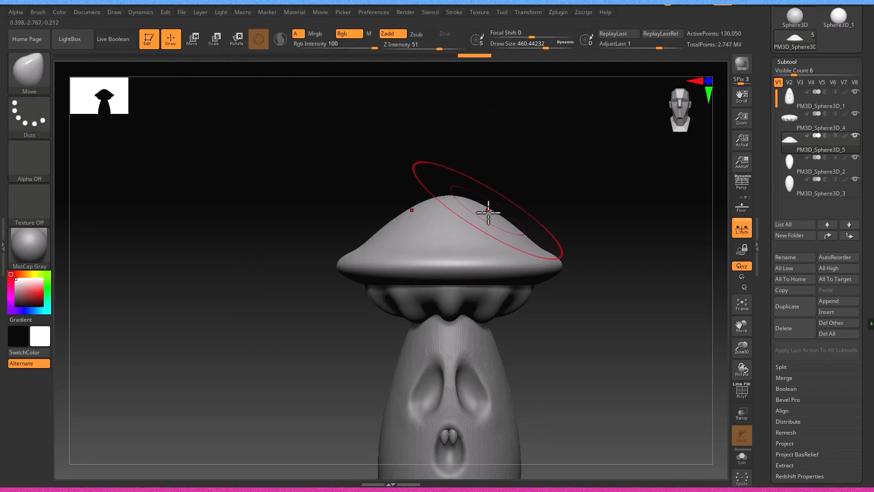
{"action": "right_click_drag", "start_coordinate": [463, 219], "coordinate": [427, 368]}
{"action": "key", "text": "w"}
{"action": "left_click_drag", "start_coordinate": [380, 196], "coordinate": [379, 207]}
{"action": "right_click_drag", "start_coordinate": [379, 207], "coordinate": [458, 246]}
{"action": "right_click_drag", "start_coordinate": [396, 223], "coordinate": [426, 241]}
{"action": "left_click_drag", "start_coordinate": [432, 167], "coordinate": [428, 182]}
{"action": "mouse_move", "coordinate": [429, 182]}
{"action": "right_mouse_down"}
{"action": "mouse_move", "coordinate": [452, 214]}
{"action": "mouse_move", "coordinate": [473, 209]}
{"action": "right_mouse_up"}
{"action": "left_click", "coordinate": [170, 40]}
- Gently thicken the pointed cap with the Inflat brush at Z Intensity 3 and Draw Size about 338
{"action": "mouse_move", "coordinate": [610, 314]}
{"action": "right_mouse_down"}
{"action": "mouse_move", "coordinate": [572, 328]}
{"action": "mouse_move", "coordinate": [550, 309]}
{"action": "right_mouse_up"}
{"action": "mouse_move", "coordinate": [434, 154]}
{"action": "right_mouse_down"}
{"action": "mouse_move", "coordinate": [468, 218]}
{"action": "mouse_move", "coordinate": [383, 288]}
{"action": "mouse_move", "coordinate": [354, 296]}
{"action": "mouse_move", "coordinate": [461, 340]}
{"action": "mouse_move", "coordinate": [469, 326]}
{"action": "right_mouse_up"}
{"action": "mouse_move", "coordinate": [469, 325]}
{"action": "right_mouse_down"}
{"action": "mouse_move", "coordinate": [478, 308]}
{"action": "mouse_move", "coordinate": [468, 337]}
{"action": "right_mouse_up"}
{"action": "key", "text": "b"}
{"action": "key", "text": "i"}
{"action": "key", "text": "n"}
{"action": "mouse_move", "coordinate": [392, 219]}
{"action": "right_mouse_down"}
{"action": "mouse_move", "coordinate": [427, 204]}
{"action": "mouse_move", "coordinate": [396, 200]}
{"action": "right_mouse_up"}
{"action": "right_click_drag", "start_coordinate": [396, 201], "coordinate": [409, 254], "text": "ctrl"}
{"action": "left_click_drag", "start_coordinate": [408, 44], "coordinate": [397, 44]}
{"action": "right_click_drag", "start_coordinate": [482, 194], "coordinate": [445, 196]}
{"action": "right_click_drag", "start_coordinate": [532, 209], "coordinate": [550, 240]}
- Preview the mushroom with the SkinShade4 material and restore MatCap Gray
{"action": "left_click", "coordinate": [33, 249]}
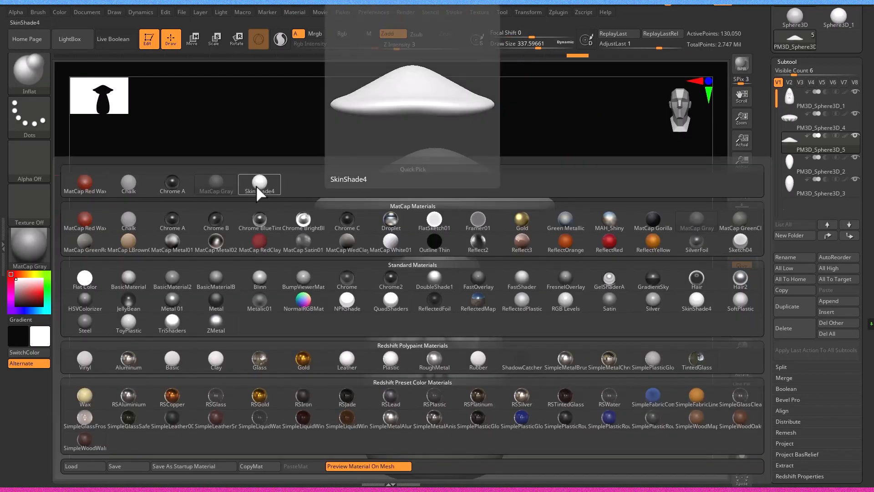
{"action": "left_click", "coordinate": [257, 183]}
{"action": "right_click_drag", "start_coordinate": [504, 277], "coordinate": [483, 294]}
{"action": "left_click", "coordinate": [42, 251]}
{"action": "left_click", "coordinate": [214, 183]}
- Select and isolate the folded underside and choose the Rake brush with Draw Size about 68 and Z Intensity 13
{"action": "right_click_drag", "start_coordinate": [330, 245], "coordinate": [288, 322]}
{"action": "left_click", "coordinate": [289, 320], "text": "alt"}
{"action": "right_click_drag", "start_coordinate": [445, 269], "coordinate": [410, 277]}
{"action": "key", "text": "s"}
{"action": "left_click_drag", "start_coordinate": [407, 277], "coordinate": [392, 277]}
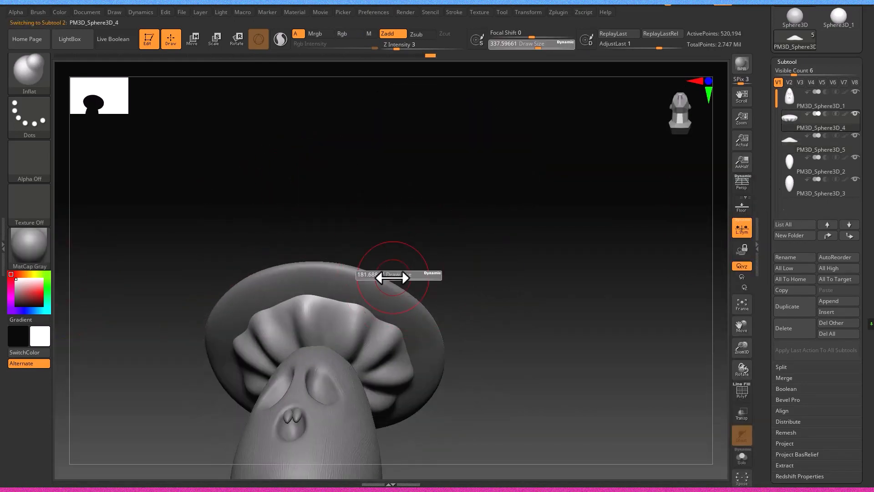
{"action": "right_click_drag", "start_coordinate": [459, 282], "coordinate": [505, 334], "text": "ctrl"}
{"action": "key", "text": "b"}
{"action": "left_click", "coordinate": [643, 398]}
{"action": "left_click", "coordinate": [736, 463]}
{"action": "right_click_drag", "start_coordinate": [628, 423], "coordinate": [606, 342]}
{"action": "right_click_drag", "start_coordinate": [468, 390], "coordinate": [537, 344], "text": "alt"}
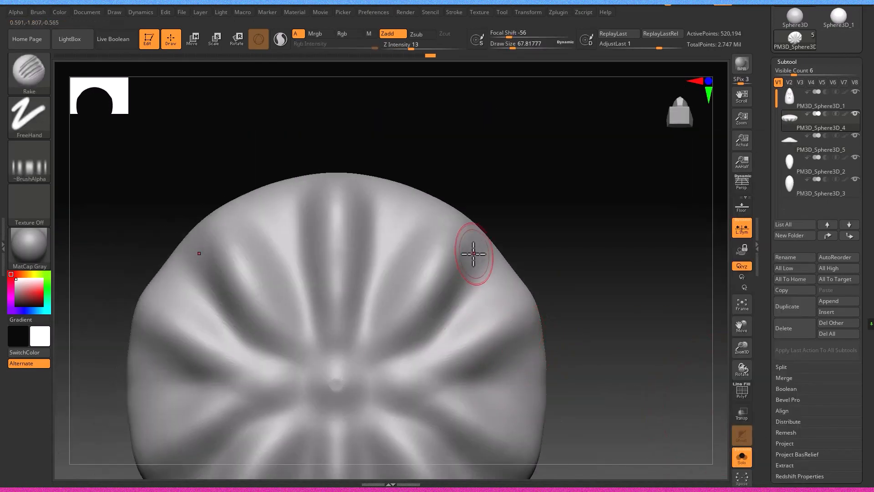
- Rake fine wrinkles along the folds at the underside's rim and around its centre, smoothing between strokes
{"action": "left_click_drag", "start_coordinate": [405, 251], "coordinate": [389, 201], "text": "shift"}
{"action": "right_click_drag", "start_coordinate": [407, 349], "coordinate": [378, 283]}
{"action": "left_click_drag", "start_coordinate": [452, 260], "coordinate": [451, 309], "text": "shift"}
{"action": "mouse_move", "coordinate": [444, 319]}
{"action": "right_mouse_down", "text": "alt"}
{"action": "mouse_move", "coordinate": [489, 213]}
{"action": "mouse_move", "coordinate": [423, 236]}
{"action": "right_mouse_up", "text": "alt"}
{"action": "left_click_drag", "start_coordinate": [365, 334], "coordinate": [419, 407]}
{"action": "left_click_drag", "start_coordinate": [393, 355], "coordinate": [412, 392]}
{"action": "right_click_drag", "start_coordinate": [360, 407], "coordinate": [273, 392]}
{"action": "left_click_drag", "start_coordinate": [157, 350], "coordinate": [172, 333]}
{"action": "right_click_drag", "start_coordinate": [172, 333], "coordinate": [193, 264]}
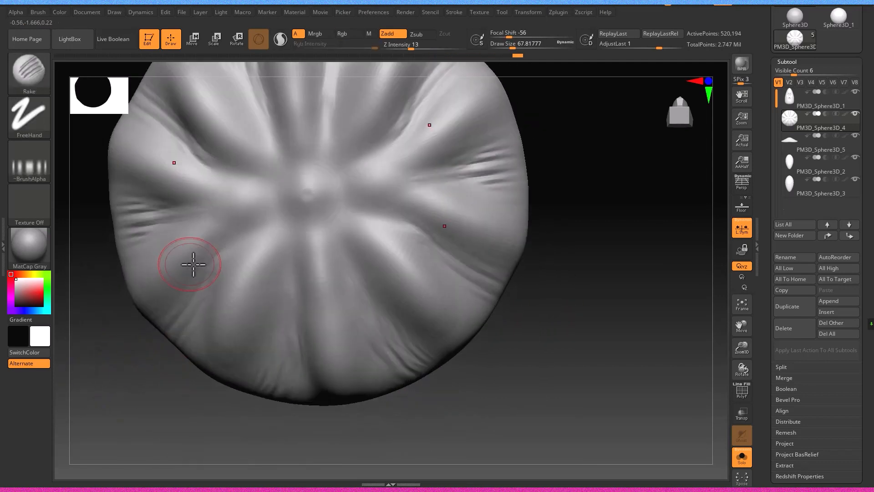
{"action": "mouse_move", "coordinate": [292, 150]}
{"action": "left_mouse_down"}
{"action": "mouse_move", "coordinate": [303, 186]}
{"action": "mouse_move", "coordinate": [278, 183]}
{"action": "left_mouse_up"}
{"action": "left_click_drag", "start_coordinate": [301, 193], "coordinate": [287, 207], "text": "shift"}
{"action": "left_click_drag", "start_coordinate": [284, 205], "coordinate": [267, 199]}
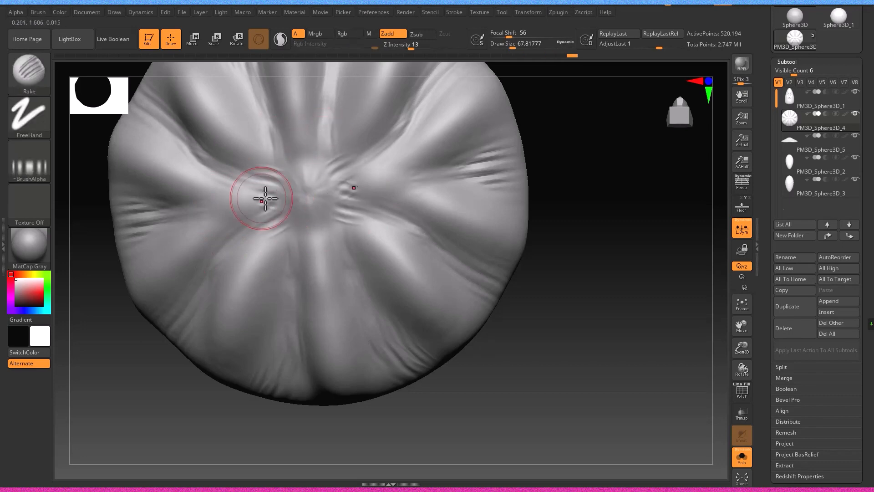
- Show all subtools again, select the head and examine the whole mushroom from the side
{"action": "right_click_drag", "start_coordinate": [293, 292], "coordinate": [364, 268], "text": "ctrl"}
{"action": "left_click", "coordinate": [747, 456]}
{"action": "right_click_drag", "start_coordinate": [560, 255], "coordinate": [610, 312], "text": "shift"}
{"action": "right_click_drag", "start_coordinate": [549, 285], "coordinate": [498, 328], "text": "ctrl"}
{"action": "key", "text": "w"}
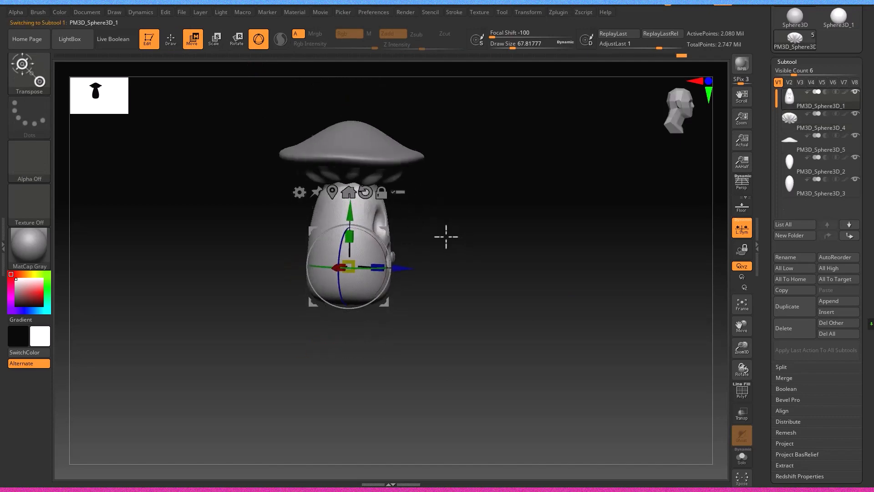
{"action": "right_click_drag", "start_coordinate": [358, 263], "coordinate": [346, 266]}
{"action": "key", "text": "q"}
{"action": "mouse_move", "coordinate": [537, 278]}
{"action": "right_mouse_down"}
{"action": "mouse_move", "coordinate": [514, 232]}
{"action": "mouse_move", "coordinate": [423, 241]}
{"action": "mouse_move", "coordinate": [412, 226]}
{"action": "mouse_move", "coordinate": [325, 282]}
{"action": "right_mouse_up"}
{"action": "right_click_drag", "start_coordinate": [325, 282], "coordinate": [349, 285]}
- Merge the two teeth into a single subtool
{"action": "left_click", "coordinate": [344, 281], "text": "alt"}
{"action": "left_click", "coordinate": [784, 377]}
{"action": "left_click", "coordinate": [799, 389]}
{"action": "left_click", "coordinate": [710, 407]}
- Reposition the merged teeth with the gizmo so they sit centred in the upper part of the mouth
{"action": "key", "text": "w"}
{"action": "right_click_drag", "start_coordinate": [463, 254], "coordinate": [485, 253]}
{"action": "left_click_drag", "start_coordinate": [329, 232], "coordinate": [329, 217]}
{"action": "right_click_drag", "start_coordinate": [419, 219], "coordinate": [482, 250]}
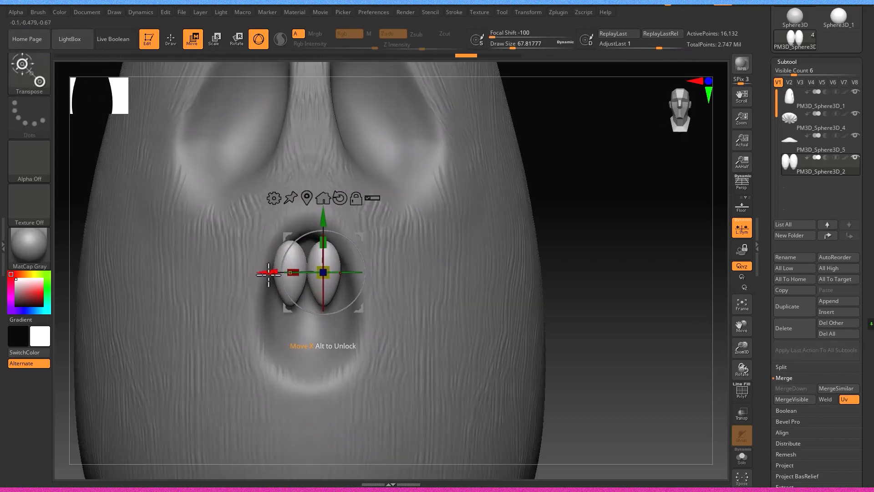
{"action": "right_click_drag", "start_coordinate": [269, 263], "coordinate": [307, 257]}
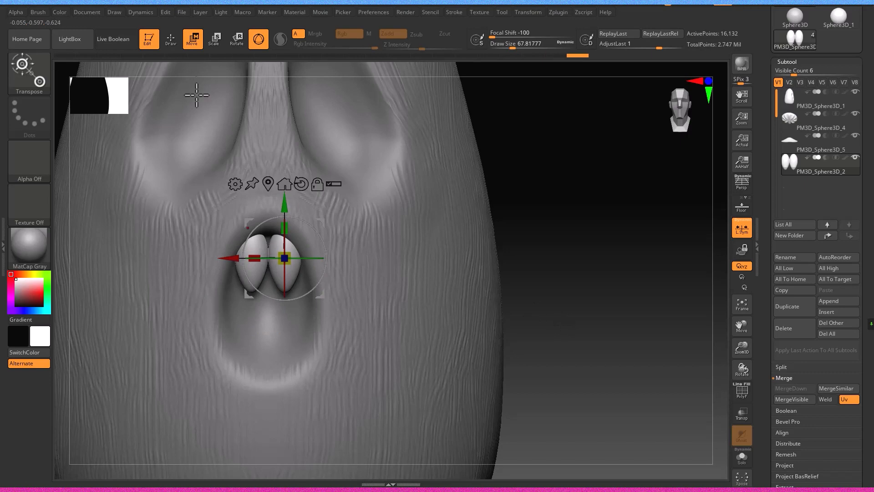
{"action": "key", "text": "q"}
{"action": "key", "text": "f"}
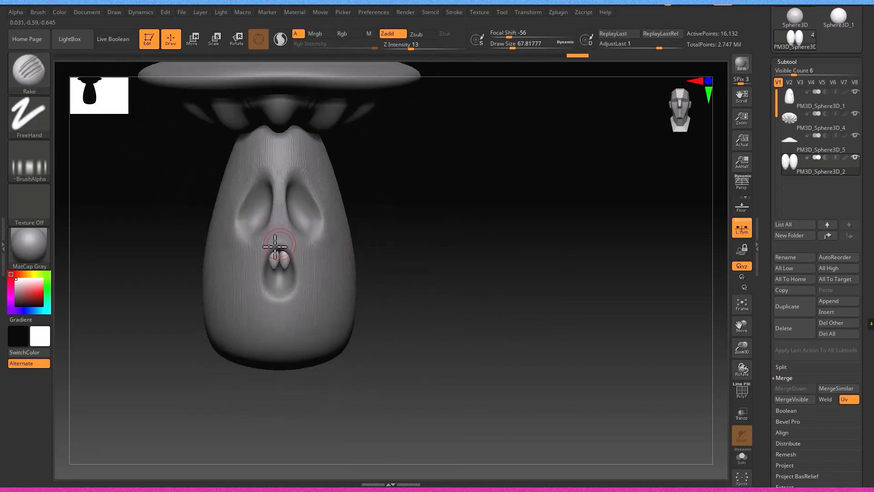
- Build up the head's mouth rim with ClayBuildup at Z Intensity 2 and Draw Size about 33, and smooth the lower lip
{"action": "right_click_drag", "start_coordinate": [275, 247], "coordinate": [288, 243], "text": "ctrl"}
{"action": "left_click", "coordinate": [287, 242], "text": "alt"}
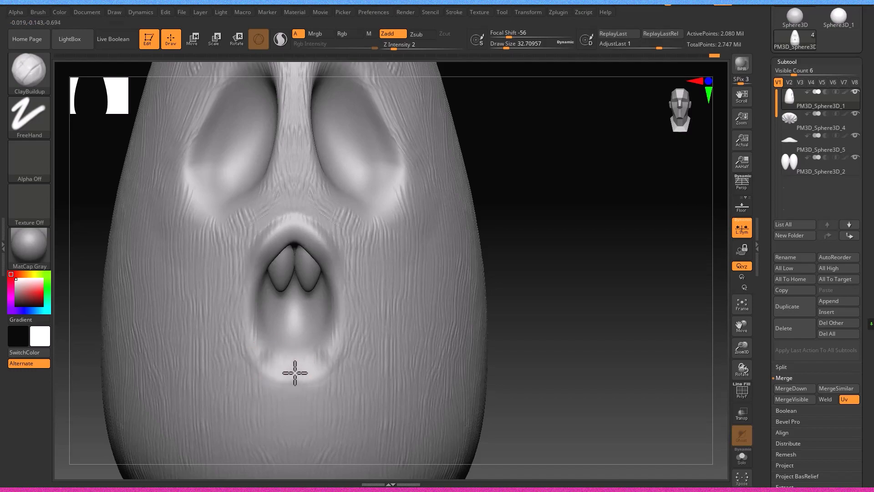
{"action": "mouse_move", "coordinate": [291, 362]}
{"action": "right_mouse_down", "text": "ctrl"}
{"action": "mouse_move", "coordinate": [308, 301]}
{"action": "mouse_move", "coordinate": [297, 376]}
{"action": "right_mouse_up", "text": "ctrl"}
{"action": "left_click_drag", "start_coordinate": [291, 363], "coordinate": [294, 395], "text": "shift"}
{"action": "mouse_move", "coordinate": [294, 395]}
{"action": "right_mouse_down", "text": "ctrl"}
{"action": "mouse_move", "coordinate": [363, 404]}
{"action": "mouse_move", "coordinate": [231, 396]}
{"action": "mouse_move", "coordinate": [320, 415]}
{"action": "mouse_move", "coordinate": [289, 334]}
{"action": "right_mouse_up", "text": "ctrl"}
- Rake vertical grooves into the skin below the mouth at Z Intensity 13 and smooth the lower lip's edge
{"action": "key", "text": "b"}
{"action": "key", "text": "r"}
{"action": "key", "text": "a"}
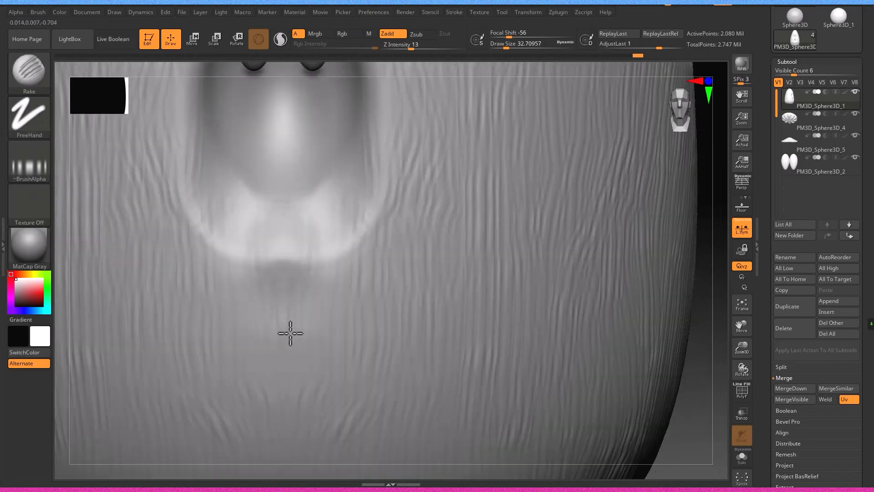
{"action": "right_click_drag", "start_coordinate": [318, 386], "coordinate": [309, 296]}
{"action": "right_click_drag", "start_coordinate": [245, 325], "coordinate": [278, 338]}
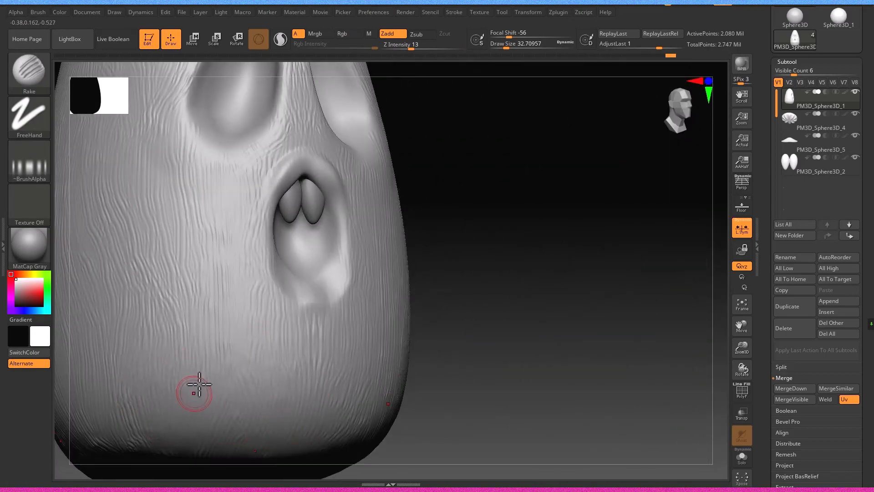
{"action": "right_click_drag", "start_coordinate": [238, 299], "coordinate": [314, 311], "text": "shift"}
{"action": "mouse_move", "coordinate": [287, 279]}
{"action": "left_mouse_down", "text": "shift"}
{"action": "mouse_move", "coordinate": [319, 281]}
{"action": "mouse_move", "coordinate": [277, 258]}
{"action": "left_mouse_up", "text": "shift"}
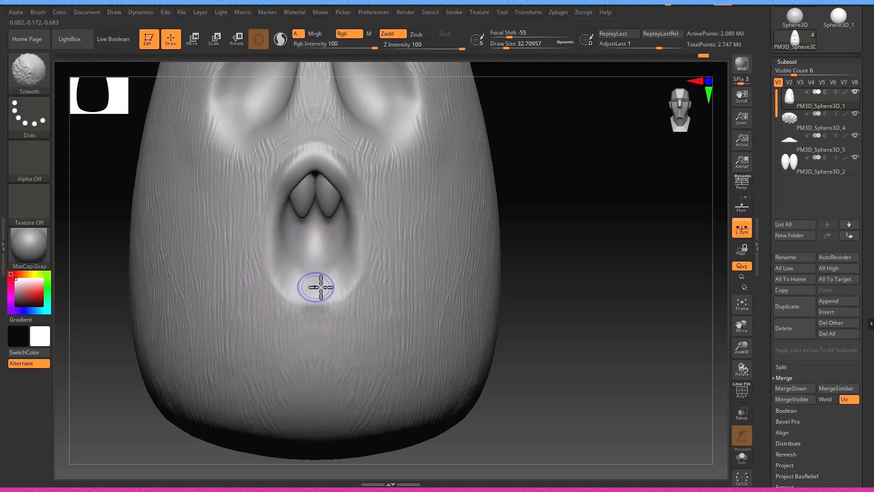
- Reduce the Rake brush's Draw Size to about 25 and refine and smooth the grooves on the face
{"action": "right_click_drag", "start_coordinate": [300, 287], "coordinate": [217, 275], "text": "ctrl"}
{"action": "left_click_drag", "start_coordinate": [435, 296], "coordinate": [462, 300]}
{"action": "right_click_drag", "start_coordinate": [463, 300], "coordinate": [222, 269], "text": "ctrl"}
{"action": "key", "text": "s"}
{"action": "key", "text": "s"}
{"action": "left_click_drag", "start_coordinate": [191, 264], "coordinate": [201, 259]}
{"action": "left_click_drag", "start_coordinate": [199, 228], "coordinate": [198, 270], "text": "shift"}
{"action": "mouse_move", "coordinate": [218, 328]}
{"action": "right_mouse_down", "text": "shift"}
{"action": "mouse_move", "coordinate": [210, 344]}
{"action": "mouse_move", "coordinate": [240, 342]}
{"action": "right_mouse_up", "text": "shift"}
{"action": "mouse_move", "coordinate": [365, 371]}
{"action": "left_mouse_down"}
{"action": "mouse_move", "coordinate": [392, 379]}
{"action": "mouse_move", "coordinate": [378, 376]}
{"action": "left_mouse_up"}
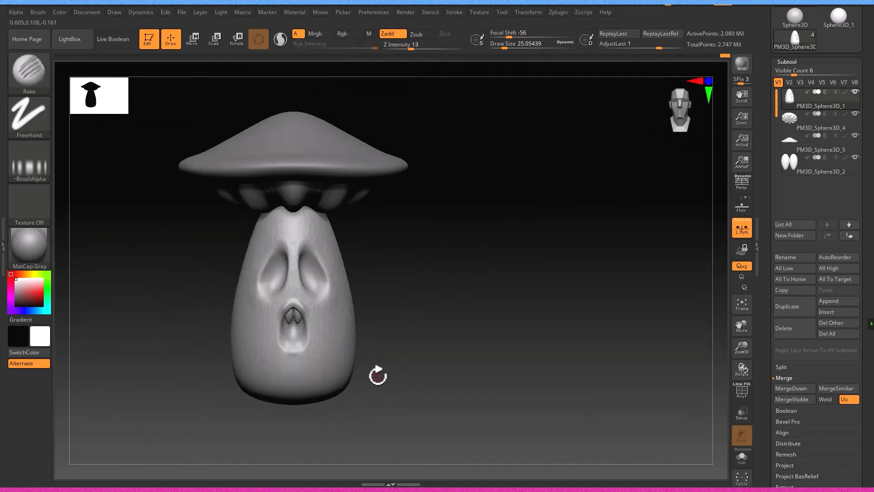
- Enable polypaint on all subtools and select the Paint brush
{"action": "left_click", "coordinate": [845, 93], "text": "shift"}
{"action": "key", "text": "b"}
{"action": "key", "text": "p"}
{"action": "key", "text": "a"}
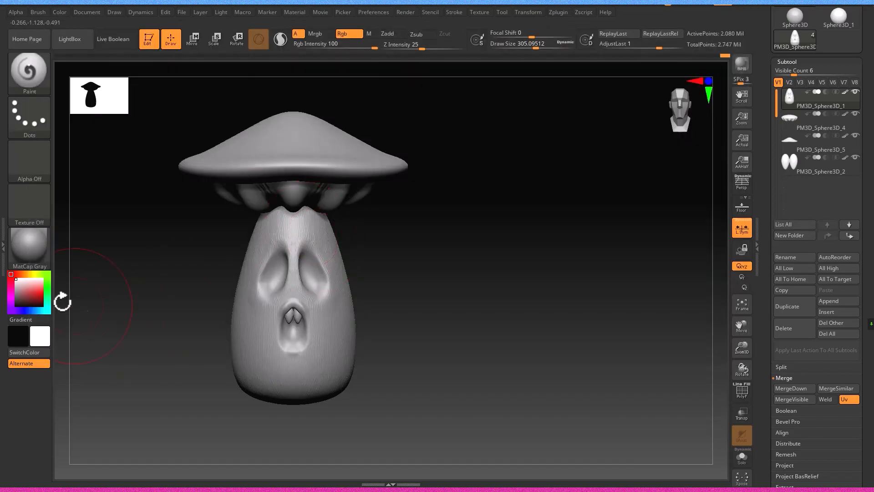
- Select the pointed cap, choose a red colour and turn on the cap's polypaint
{"action": "left_click", "coordinate": [294, 138], "text": "alt"}
{"action": "key", "text": "ctrl+z"}
{"action": "left_click_drag", "start_coordinate": [483, 182], "coordinate": [450, 175]}
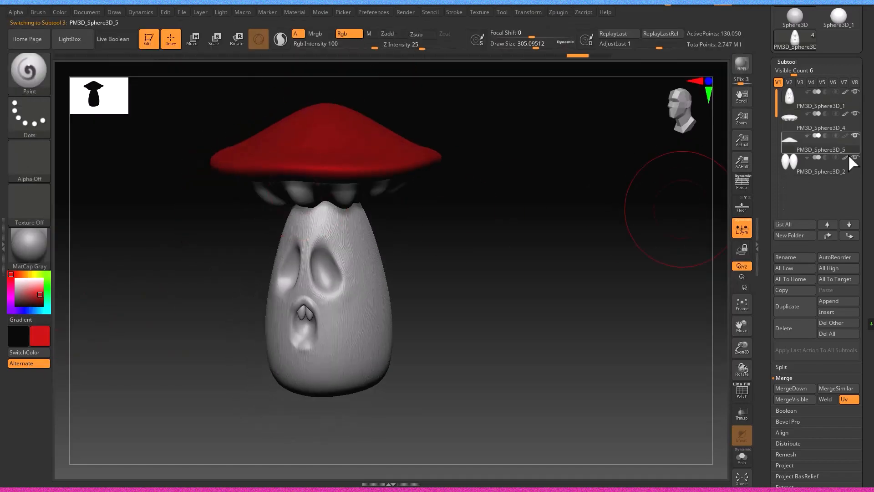
{"action": "left_click", "coordinate": [845, 137]}
- Paint the pointed cap red from above and below with the Paint brush
{"action": "left_click_drag", "start_coordinate": [474, 140], "coordinate": [496, 143], "text": "shift"}
{"action": "right_click_drag", "start_coordinate": [336, 174], "coordinate": [319, 246]}
{"action": "right_click_drag", "start_coordinate": [268, 207], "coordinate": [347, 299], "text": "alt"}
{"action": "left_click_drag", "start_coordinate": [364, 218], "coordinate": [398, 346]}
{"action": "left_click_drag", "start_coordinate": [397, 386], "coordinate": [370, 360]}
{"action": "mouse_move", "coordinate": [364, 346]}
{"action": "right_mouse_down", "text": "shift"}
{"action": "mouse_move", "coordinate": [359, 279]}
{"action": "mouse_move", "coordinate": [280, 169]}
{"action": "mouse_move", "coordinate": [300, 255]}
{"action": "right_mouse_up", "text": "shift"}
{"action": "left_click", "coordinate": [43, 294]}
{"action": "left_click", "coordinate": [42, 295]}
{"action": "left_click_drag", "start_coordinate": [264, 150], "coordinate": [290, 235]}
- Select the folded underside, choose a light beige colour and paint its folds
{"action": "right_click_drag", "start_coordinate": [250, 291], "coordinate": [276, 200]}
{"action": "left_click", "coordinate": [276, 200], "text": "alt"}
{"action": "left_click", "coordinate": [30, 274]}
{"action": "left_click", "coordinate": [31, 286]}
{"action": "left_click", "coordinate": [26, 274]}
{"action": "mouse_move", "coordinate": [269, 200]}
{"action": "left_mouse_down"}
{"action": "mouse_move", "coordinate": [230, 240]}
{"action": "mouse_move", "coordinate": [304, 306]}
{"action": "left_mouse_up"}
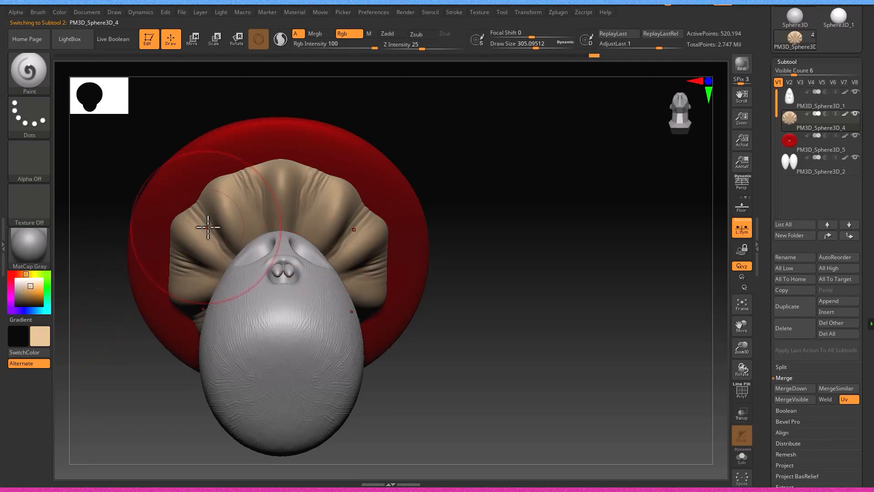
- Apply the SkinShade4 material to the mushroom
{"action": "left_click", "coordinate": [28, 246]}
{"action": "left_click", "coordinate": [259, 177]}
{"action": "mouse_move", "coordinate": [259, 191]}
{"action": "right_mouse_down"}
{"action": "mouse_move", "coordinate": [228, 242]}
{"action": "mouse_move", "coordinate": [205, 316]}
{"action": "mouse_move", "coordinate": [277, 274]}
{"action": "right_mouse_up"}
- Shape the folded underside's outer edge into waves with the Move brush at Draw Size about 158
{"action": "key", "text": "b"}
{"action": "key", "text": "m"}
{"action": "key", "text": "v"}
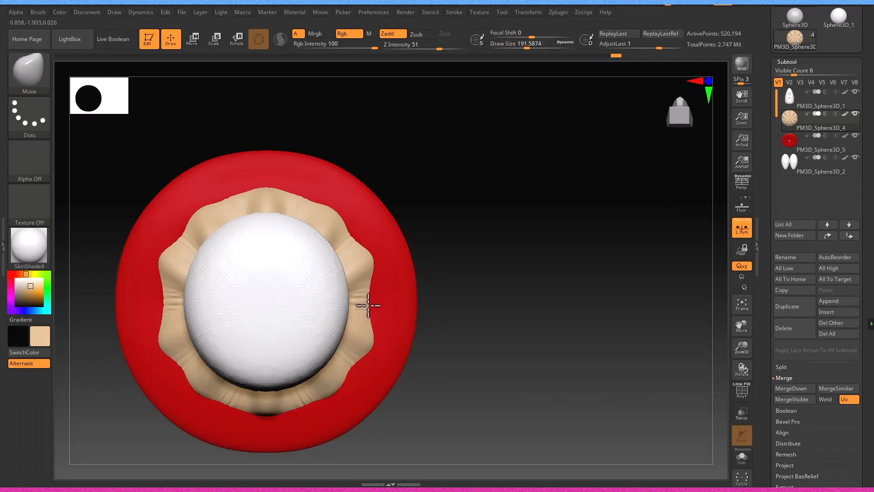
{"action": "key", "text": "bracketleft"}
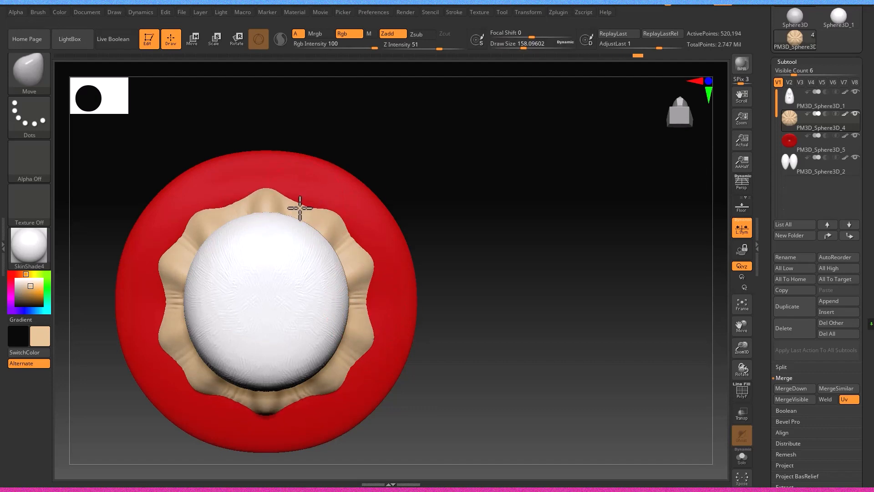
{"action": "right_click_drag", "start_coordinate": [339, 394], "coordinate": [420, 187]}
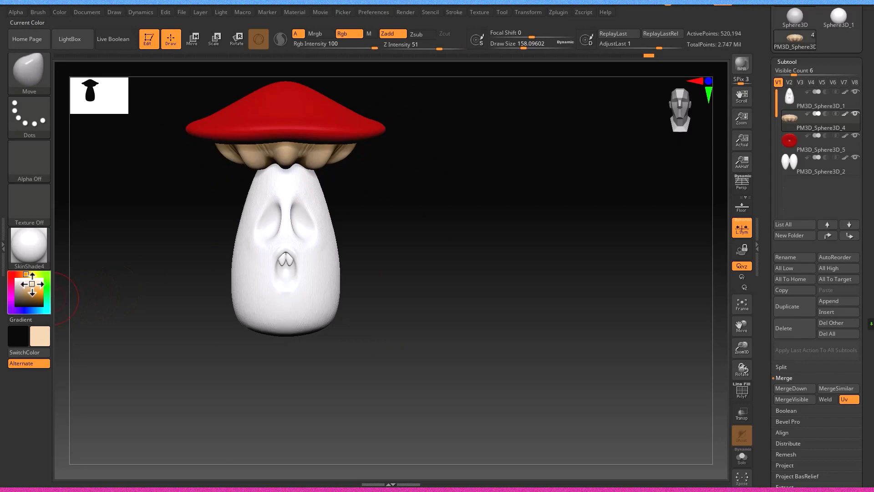
- Enlarge the Paint brush to a Draw Size of about 262 and paint the white head light beige
{"action": "mouse_move", "coordinate": [289, 303]}
{"action": "right_mouse_down"}
{"action": "mouse_move", "coordinate": [288, 250]}
{"action": "mouse_move", "coordinate": [316, 232]}
{"action": "right_mouse_up"}
{"action": "key", "text": "bracketright"}
{"action": "key", "text": "bracketright"}
{"action": "key", "text": "bracketright"}
{"action": "key", "text": "bracketright"}
{"action": "key", "text": "bracketright"}
{"action": "key", "text": "bracketright"}
{"action": "key", "text": "bracketright"}
{"action": "key", "text": "bracketright"}
{"action": "key", "text": "b"}
{"action": "key", "text": "p"}
{"action": "key", "text": "a"}
{"action": "left_click_drag", "start_coordinate": [316, 234], "coordinate": [288, 270]}
{"action": "mouse_move", "coordinate": [288, 270]}
{"action": "right_mouse_down"}
{"action": "mouse_move", "coordinate": [158, 283]}
{"action": "mouse_move", "coordinate": [191, 255]}
{"action": "right_mouse_up"}
- Stroke over the mouth-shaped dent on the body's back with the ClayBuildup brush at Draw Size about 18 and Z Intensity 2
{"action": "left_click", "coordinate": [519, 13]}
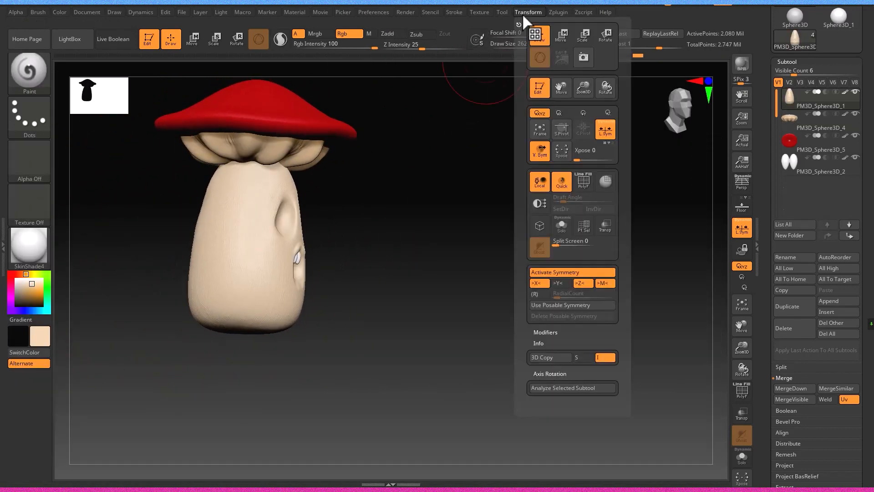
{"action": "mouse_move", "coordinate": [387, 291]}
{"action": "right_mouse_down"}
{"action": "mouse_move", "coordinate": [253, 308]}
{"action": "mouse_move", "coordinate": [413, 207]}
{"action": "mouse_move", "coordinate": [328, 200]}
{"action": "right_mouse_up"}
{"action": "mouse_move", "coordinate": [328, 200]}
{"action": "left_mouse_down", "text": "shift"}
{"action": "mouse_move", "coordinate": [295, 168]}
{"action": "mouse_move", "coordinate": [304, 191]}
{"action": "left_mouse_up", "text": "shift"}
{"action": "mouse_move", "coordinate": [304, 191]}
{"action": "right_mouse_down"}
{"action": "mouse_move", "coordinate": [308, 138]}
{"action": "mouse_move", "coordinate": [282, 164]}
{"action": "mouse_move", "coordinate": [302, 240]}
{"action": "right_mouse_up"}
{"action": "key", "text": "b"}
{"action": "key", "text": "m"}
{"action": "key", "text": "v"}
{"action": "key", "text": "bracketleft"}
{"action": "key", "text": "bracketleft"}
{"action": "key", "text": "bracketleft"}
{"action": "key", "text": "b"}
{"action": "key", "text": "i"}
{"action": "key", "text": "n"}
{"action": "key", "text": "bracketleft"}
{"action": "key", "text": "bracketleft"}
{"action": "key", "text": "bracketleft"}
{"action": "mouse_move", "coordinate": [305, 308]}
{"action": "right_mouse_down", "text": "ctrl"}
{"action": "mouse_move", "coordinate": [351, 312]}
{"action": "mouse_move", "coordinate": [335, 283]}
{"action": "mouse_move", "coordinate": [236, 285]}
{"action": "right_mouse_up", "text": "ctrl"}
{"action": "key", "text": "b"}
{"action": "key", "text": "c"}
{"action": "key", "text": "b"}
{"action": "right_click_drag", "start_coordinate": [189, 236], "coordinate": [241, 273]}
{"action": "left_click_drag", "start_coordinate": [228, 219], "coordinate": [277, 222]}
- Apply the MatCap Gray material, build up the dent on the body's back and smooth over it
{"action": "left_click", "coordinate": [30, 246]}
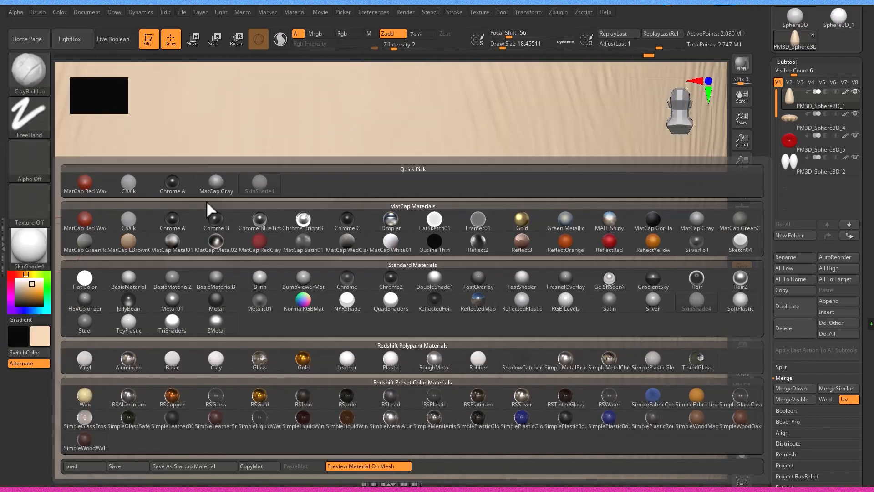
{"action": "left_click", "coordinate": [215, 183]}
{"action": "left_click_drag", "start_coordinate": [196, 219], "coordinate": [277, 272]}
{"action": "left_click_drag", "start_coordinate": [196, 195], "coordinate": [222, 308], "text": "shift"}
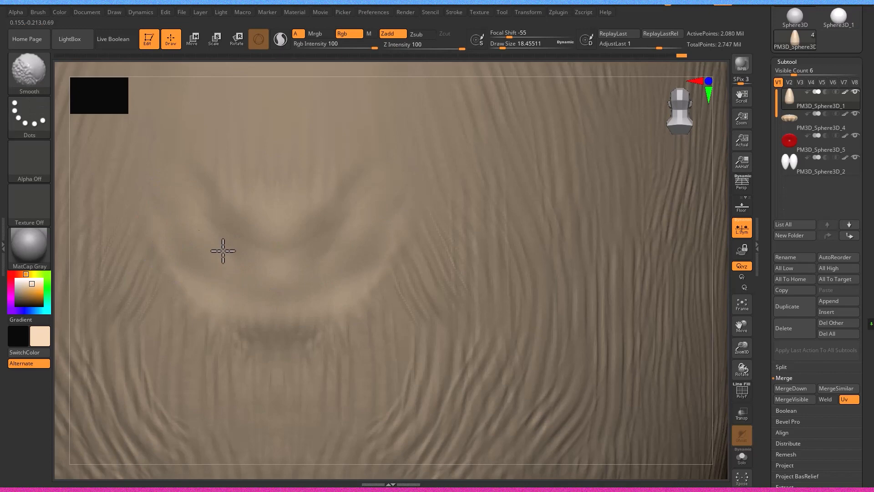
- Smooth away the remaining mouth and eye imprints along the middle of the body's back
{"action": "mouse_move", "coordinate": [186, 210]}
{"action": "right_mouse_down"}
{"action": "mouse_move", "coordinate": [326, 287]}
{"action": "mouse_move", "coordinate": [254, 302]}
{"action": "mouse_move", "coordinate": [215, 276]}
{"action": "right_mouse_up"}
{"action": "left_click_drag", "start_coordinate": [216, 276], "coordinate": [285, 298], "text": "shift"}
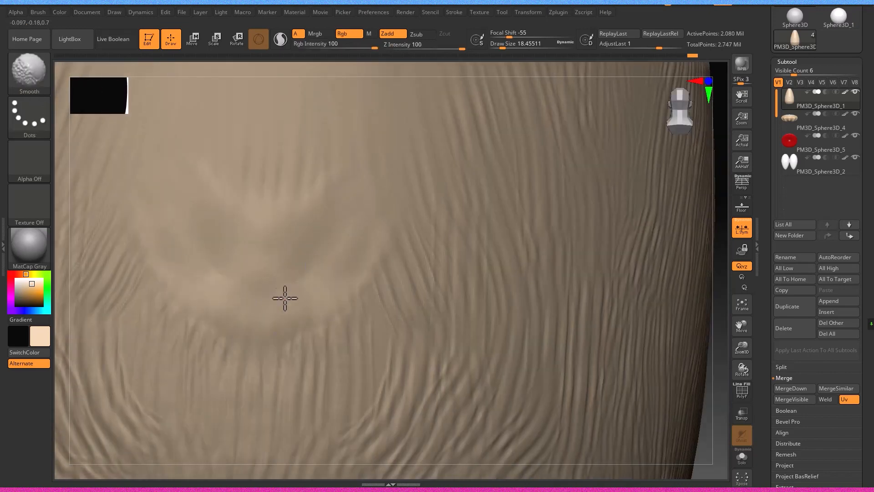
{"action": "mouse_move", "coordinate": [235, 232]}
{"action": "left_mouse_down", "text": "shift"}
{"action": "mouse_move", "coordinate": [223, 314]}
{"action": "mouse_move", "coordinate": [368, 251]}
{"action": "left_mouse_up", "text": "shift"}
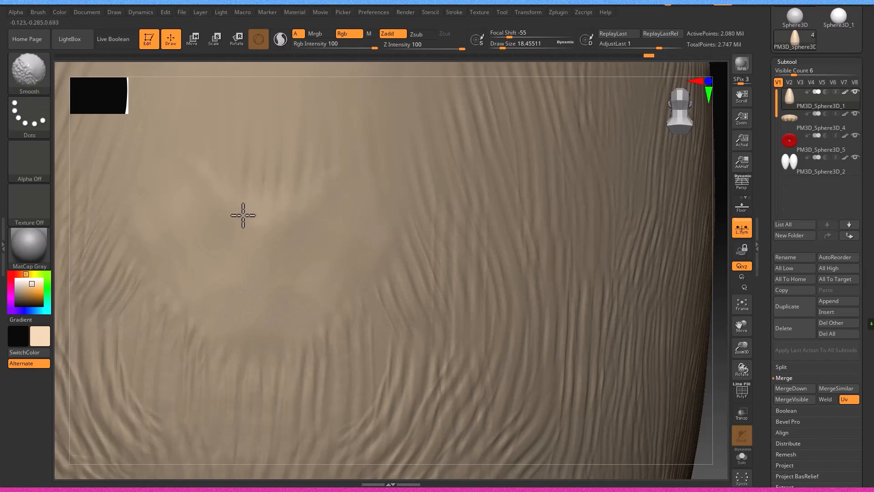
{"action": "mouse_move", "coordinate": [214, 245]}
{"action": "right_mouse_down"}
{"action": "mouse_move", "coordinate": [234, 260]}
{"action": "mouse_move", "coordinate": [239, 226]}
{"action": "right_mouse_up"}
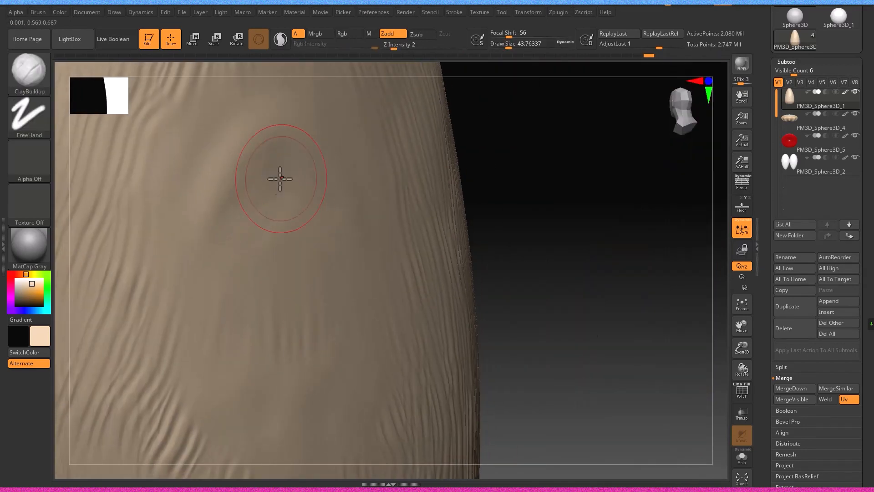
{"action": "right_click_drag", "start_coordinate": [215, 265], "coordinate": [274, 232], "text": "shift"}
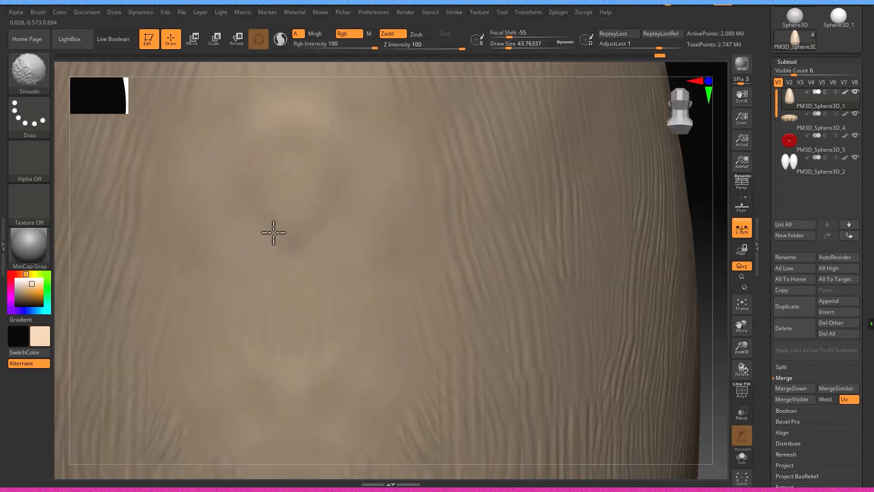
{"action": "left_click_drag", "start_coordinate": [264, 344], "coordinate": [305, 303], "text": "shift"}
{"action": "left_click_drag", "start_coordinate": [206, 284], "coordinate": [291, 318], "text": "shift"}
{"action": "left_click_drag", "start_coordinate": [293, 279], "coordinate": [277, 306], "text": "shift"}
- Carve vertical grooves back into the smoothed area with the Rake brush at Z Intensity 13 and undo the last stroke
{"action": "mouse_move", "coordinate": [281, 239]}
{"action": "right_mouse_down"}
{"action": "mouse_move", "coordinate": [295, 201]}
{"action": "mouse_move", "coordinate": [348, 342]}
{"action": "mouse_move", "coordinate": [282, 217]}
{"action": "right_mouse_up"}
{"action": "key", "text": "b"}
{"action": "key", "text": "r"}
{"action": "key", "text": "a"}
{"action": "key", "text": "s"}
{"action": "left_click_drag", "start_coordinate": [240, 141], "coordinate": [228, 141]}
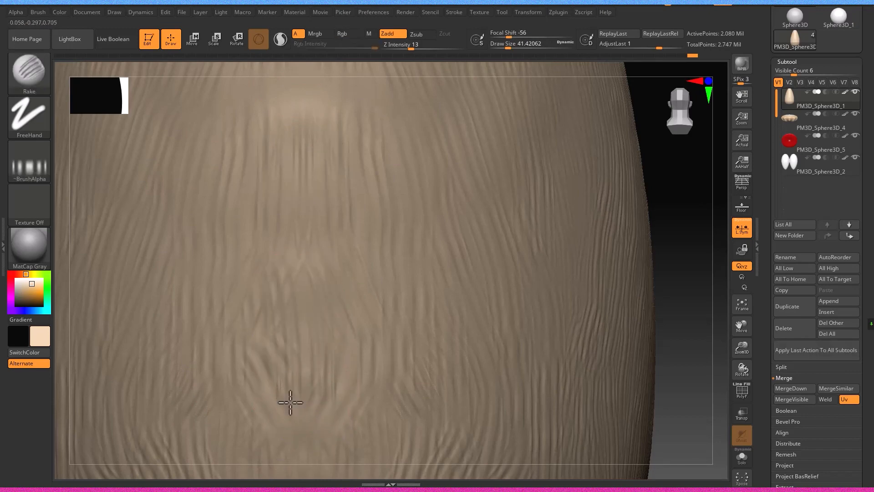
{"action": "left_click_drag", "start_coordinate": [290, 402], "coordinate": [253, 449]}
{"action": "left_click_drag", "start_coordinate": [320, 291], "coordinate": [292, 391]}
{"action": "mouse_move", "coordinate": [276, 355]}
{"action": "right_mouse_down", "text": "alt"}
{"action": "mouse_move", "coordinate": [267, 410]}
{"action": "mouse_move", "coordinate": [356, 383]}
{"action": "right_mouse_up", "text": "alt"}
{"action": "key", "text": "ctrl+z"}
{"action": "key", "text": "["}
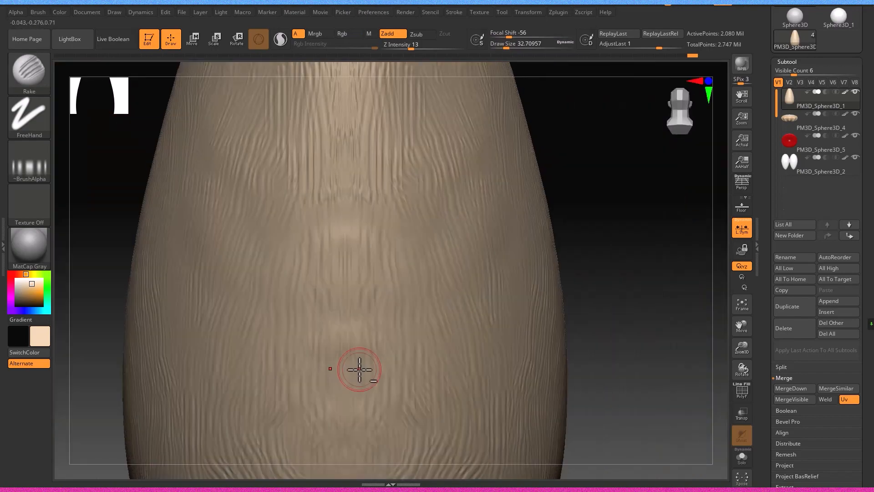
- Apply the SkinShade4 material and return to the face
{"action": "right_click_drag", "start_coordinate": [359, 369], "coordinate": [166, 284]}
{"action": "left_click", "coordinate": [29, 246]}
{"action": "left_click", "coordinate": [258, 183]}
{"action": "right_click_drag", "start_coordinate": [282, 237], "coordinate": [400, 307], "text": "ctrl"}
- Choose a dark grey colour, isolate the body and try a Paint brush stroke inside the mouth
{"action": "left_click_drag", "start_coordinate": [27, 292], "coordinate": [73, 306]}
{"action": "key", "text": "v"}
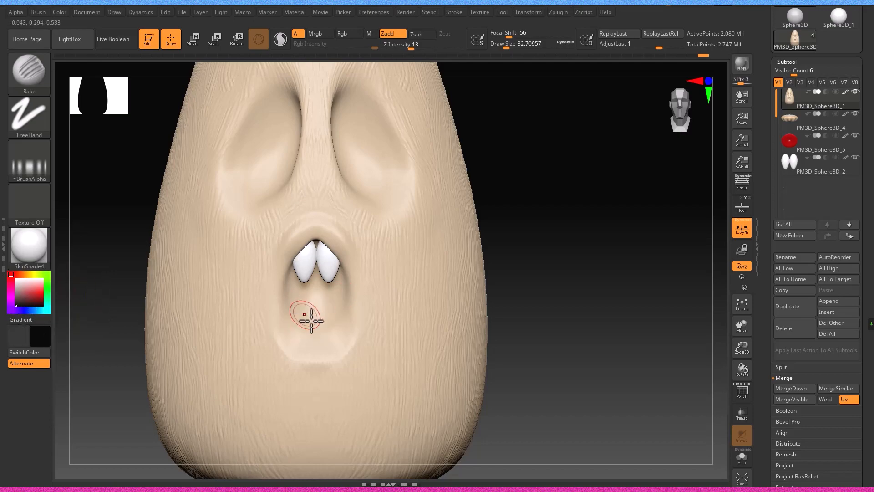
{"action": "key", "text": "b"}
{"action": "key", "text": "p"}
{"action": "key", "text": "a"}
{"action": "mouse_move", "coordinate": [255, 321]}
{"action": "right_mouse_down"}
{"action": "mouse_move", "coordinate": [293, 325]}
{"action": "mouse_move", "coordinate": [260, 316]}
{"action": "right_mouse_up"}
{"action": "mouse_move", "coordinate": [259, 316]}
{"action": "right_mouse_down", "text": "ctrl"}
{"action": "mouse_move", "coordinate": [325, 318]}
{"action": "mouse_move", "coordinate": [391, 296]}
{"action": "right_mouse_up", "text": "ctrl"}
{"action": "left_click", "coordinate": [742, 456]}
{"action": "left_click_drag", "start_coordinate": [317, 232], "coordinate": [314, 264]}
{"action": "key", "text": "ctrl+z"}
- Set the Rgb Intensity to 14 and paint the upper mouth cavity dark grey
{"action": "left_click_drag", "start_coordinate": [348, 49], "coordinate": [335, 49]}
{"action": "mouse_move", "coordinate": [324, 235]}
{"action": "left_mouse_down"}
{"action": "mouse_move", "coordinate": [367, 279]}
{"action": "mouse_move", "coordinate": [330, 264]}
{"action": "left_mouse_up"}
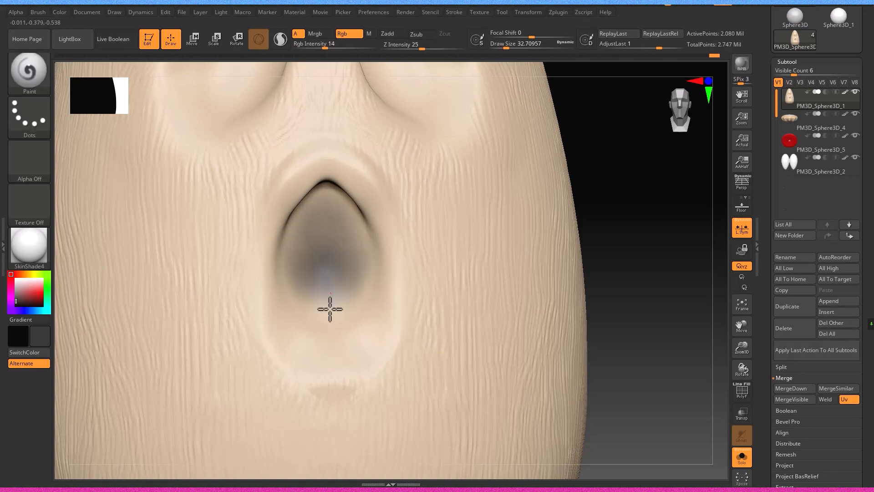
{"action": "right_click_drag", "start_coordinate": [321, 210], "coordinate": [351, 257]}
{"action": "right_click_drag", "start_coordinate": [338, 197], "coordinate": [302, 232]}
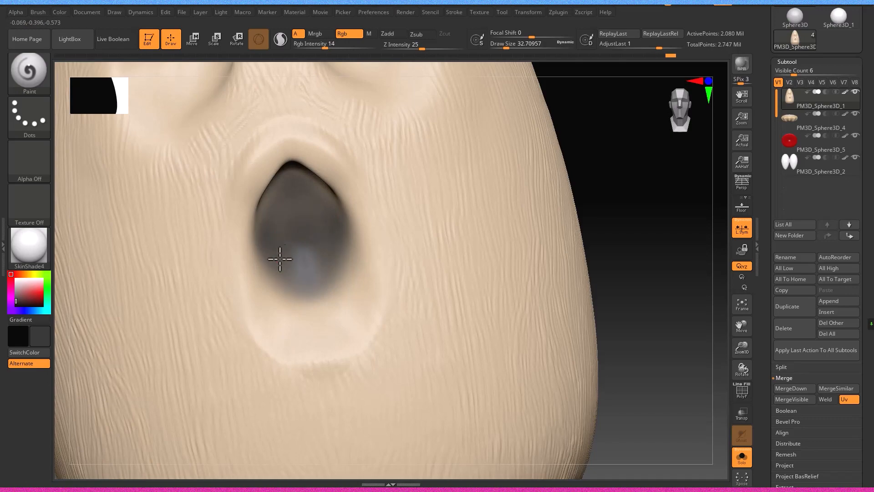
{"action": "right_click_drag", "start_coordinate": [262, 259], "coordinate": [274, 195]}
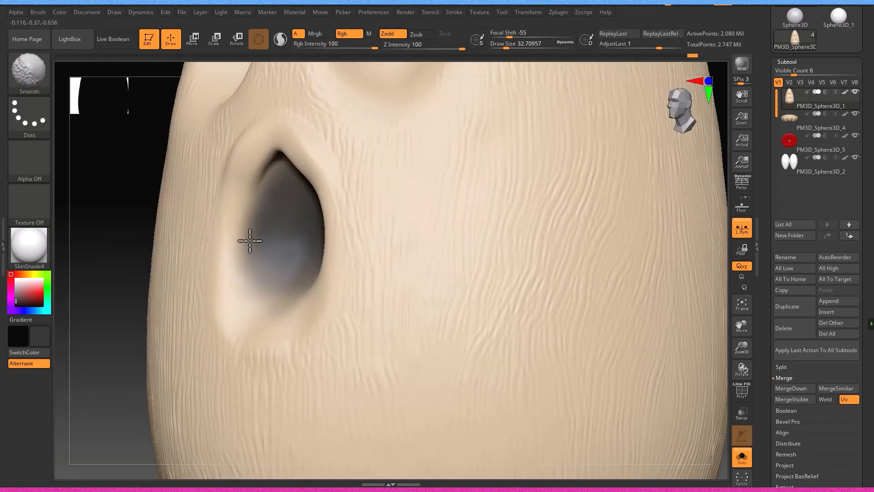
{"action": "right_click_drag", "start_coordinate": [250, 241], "coordinate": [373, 92]}
- Undo the last two strokes, extend the dark paint down the mouth cavity and show all subtools again
{"action": "key", "text": "ctrl+z"}
{"action": "key", "text": "ctrl+z"}
{"action": "mouse_move", "coordinate": [318, 222]}
{"action": "right_mouse_down"}
{"action": "mouse_move", "coordinate": [260, 262]}
{"action": "mouse_move", "coordinate": [381, 283]}
{"action": "right_mouse_up"}
{"action": "mouse_move", "coordinate": [335, 310]}
{"action": "left_mouse_down"}
{"action": "mouse_move", "coordinate": [271, 318]}
{"action": "mouse_move", "coordinate": [305, 341]}
{"action": "mouse_move", "coordinate": [321, 328]}
{"action": "left_mouse_up"}
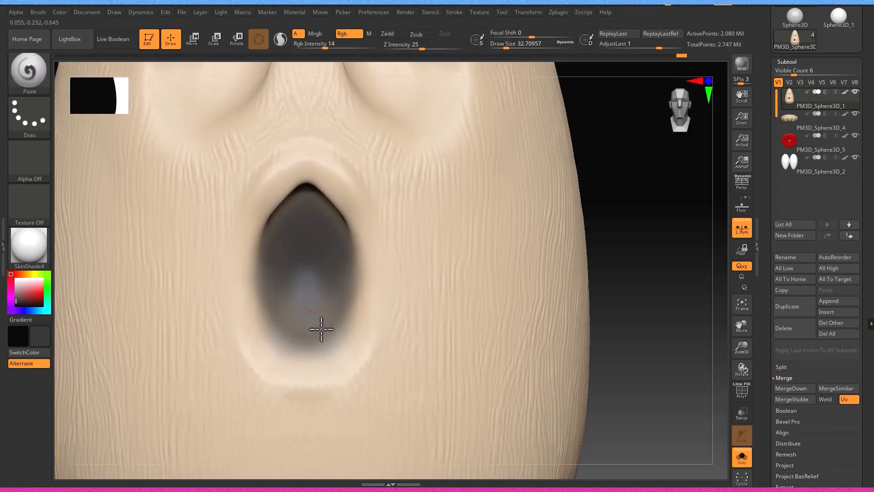
{"action": "right_click_drag", "start_coordinate": [306, 255], "coordinate": [309, 214], "text": "ctrl"}
{"action": "left_click", "coordinate": [744, 457]}
{"action": "mouse_move", "coordinate": [323, 285]}
{"action": "left_mouse_down", "text": "shift"}
{"action": "mouse_move", "coordinate": [273, 287]}
{"action": "mouse_move", "coordinate": [315, 332]}
{"action": "left_mouse_up", "text": "shift"}
{"action": "mouse_move", "coordinate": [335, 212]}
{"action": "right_mouse_down", "text": "ctrl"}
{"action": "mouse_move", "coordinate": [382, 242]}
{"action": "mouse_move", "coordinate": [277, 328]}
{"action": "right_mouse_up", "text": "ctrl"}
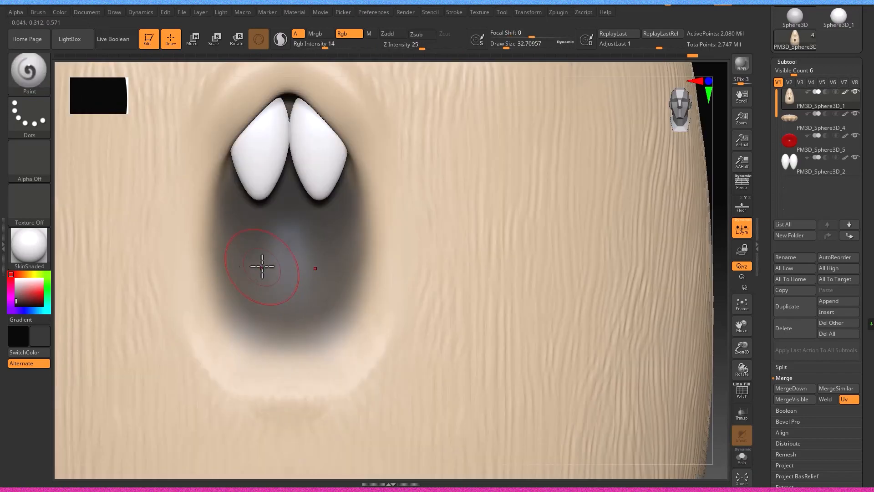
- Shade the insides of both eye sockets dark grey, raising the Rgb Intensity to 24
{"action": "right_click_drag", "start_coordinate": [299, 248], "coordinate": [365, 322]}
{"action": "right_click_drag", "start_coordinate": [388, 278], "coordinate": [389, 291], "text": "ctrl"}
{"action": "left_click_drag", "start_coordinate": [396, 273], "coordinate": [374, 241]}
{"action": "right_click_drag", "start_coordinate": [374, 242], "coordinate": [353, 243]}
{"action": "mouse_move", "coordinate": [363, 303]}
{"action": "left_mouse_down"}
{"action": "mouse_move", "coordinate": [356, 228]}
{"action": "mouse_move", "coordinate": [423, 252]}
{"action": "mouse_move", "coordinate": [430, 353]}
{"action": "left_mouse_up"}
{"action": "left_click_drag", "start_coordinate": [325, 48], "coordinate": [335, 49]}
{"action": "mouse_move", "coordinate": [396, 214]}
{"action": "left_mouse_down"}
{"action": "mouse_move", "coordinate": [433, 332]}
{"action": "mouse_move", "coordinate": [341, 214]}
{"action": "mouse_move", "coordinate": [431, 343]}
{"action": "mouse_move", "coordinate": [392, 304]}
{"action": "mouse_move", "coordinate": [382, 254]}
{"action": "mouse_move", "coordinate": [368, 299]}
{"action": "left_mouse_up"}
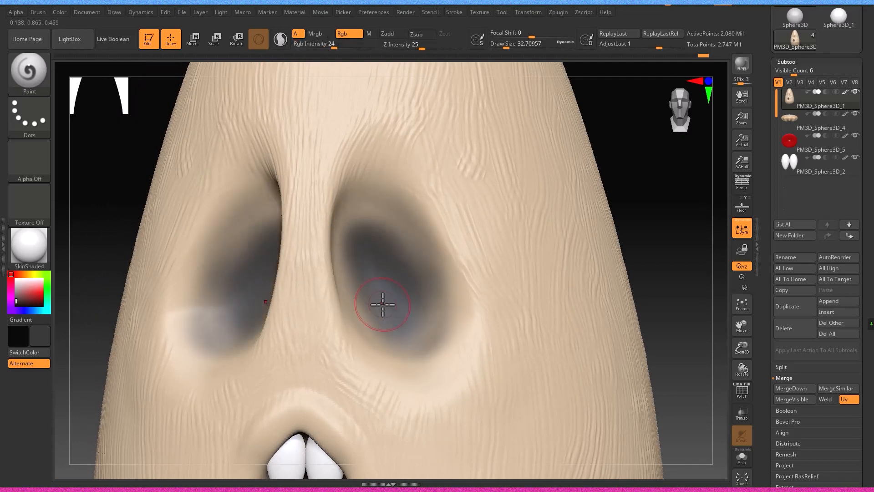
- Deepen the dark grey across the eye sockets until their insides are evenly filled
{"action": "right_click_drag", "start_coordinate": [369, 298], "coordinate": [343, 244]}
{"action": "left_click_drag", "start_coordinate": [340, 302], "coordinate": [402, 352]}
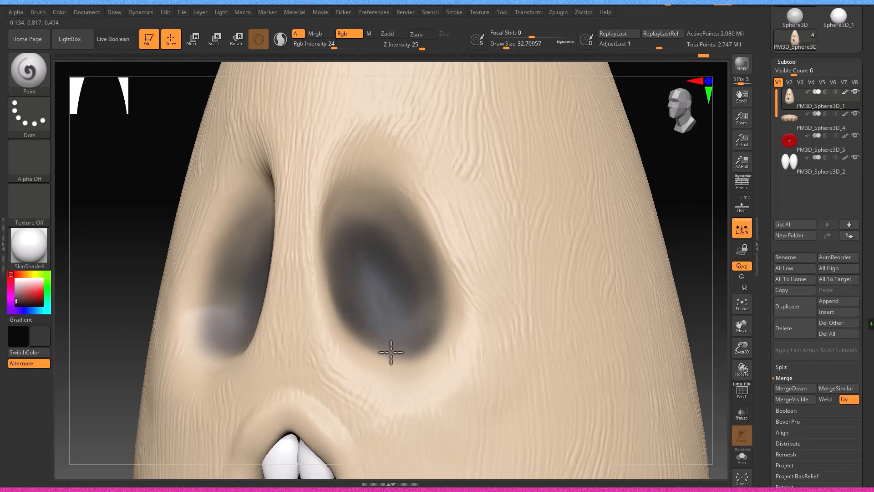
{"action": "left_click_drag", "start_coordinate": [401, 243], "coordinate": [428, 310]}
{"action": "left_click_drag", "start_coordinate": [356, 201], "coordinate": [397, 354]}
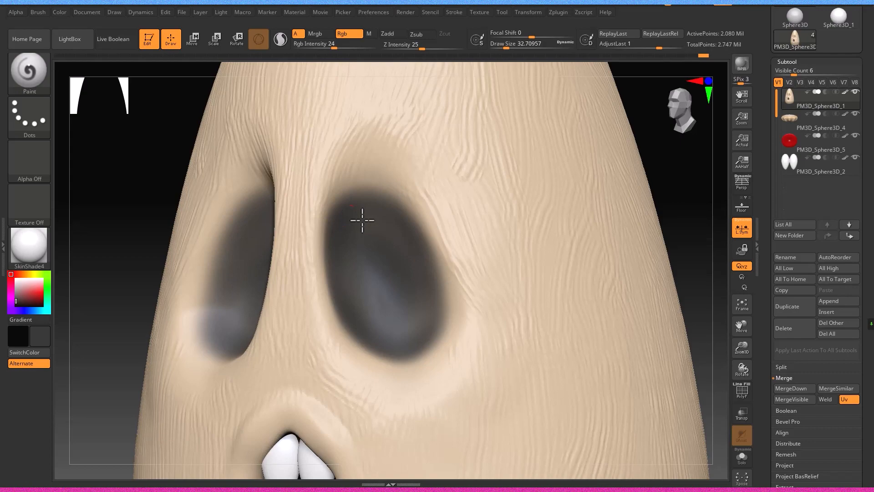
{"action": "mouse_move", "coordinate": [404, 335]}
{"action": "right_mouse_down"}
{"action": "mouse_move", "coordinate": [394, 302]}
{"action": "mouse_move", "coordinate": [397, 265]}
{"action": "right_mouse_up"}
{"action": "left_click_drag", "start_coordinate": [458, 368], "coordinate": [465, 348]}
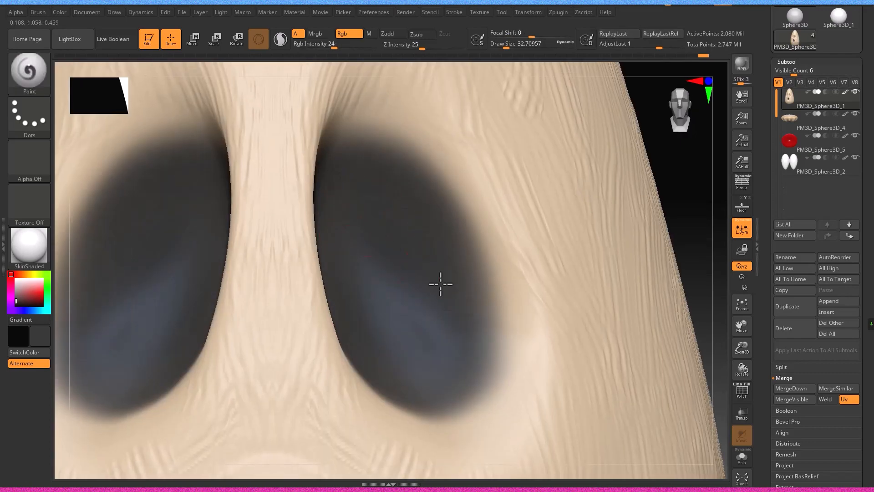
- Touch up the lower edges of the dark eye sockets and check the body in isolation
{"action": "right_click_drag", "start_coordinate": [452, 353], "coordinate": [374, 359]}
{"action": "left_click_drag", "start_coordinate": [385, 374], "coordinate": [364, 398]}
{"action": "mouse_move", "coordinate": [364, 398]}
{"action": "right_mouse_down"}
{"action": "mouse_move", "coordinate": [437, 396]}
{"action": "mouse_move", "coordinate": [353, 381]}
{"action": "mouse_move", "coordinate": [328, 258]}
{"action": "right_mouse_up"}
{"action": "left_click", "coordinate": [741, 457]}
{"action": "left_click", "coordinate": [741, 457]}
{"action": "right_click_drag", "start_coordinate": [410, 302], "coordinate": [429, 290], "text": "ctrl"}
{"action": "right_click_drag", "start_coordinate": [429, 290], "coordinate": [441, 288], "text": "alt"}
- Insert a Sphere3D_1 subtool, scale it down and move it up to the eye sockets
{"action": "left_click", "coordinate": [828, 313]}
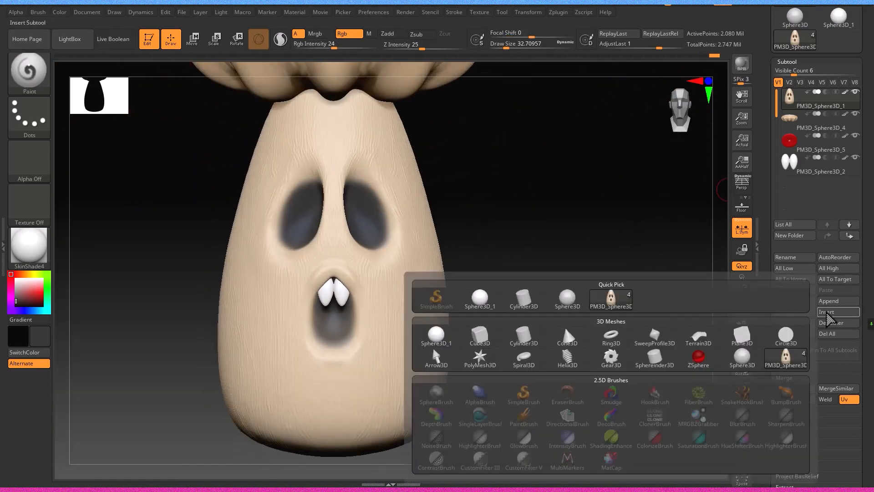
{"action": "left_click", "coordinate": [480, 303]}
{"action": "left_click", "coordinate": [195, 42]}
{"action": "right_click_drag", "start_coordinate": [401, 318], "coordinate": [537, 346]}
{"action": "left_click_drag", "start_coordinate": [484, 379], "coordinate": [495, 388]}
{"action": "left_click_drag", "start_coordinate": [484, 328], "coordinate": [484, 164]}
{"action": "left_click_drag", "start_coordinate": [546, 217], "coordinate": [470, 219]}
- Fit the sphere as a small oval eyeball into one eye socket and set the colour to white
{"action": "right_click_drag", "start_coordinate": [483, 242], "coordinate": [364, 223]}
{"action": "mouse_move", "coordinate": [339, 215]}
{"action": "left_mouse_down"}
{"action": "mouse_move", "coordinate": [309, 215]}
{"action": "mouse_move", "coordinate": [356, 226]}
{"action": "mouse_move", "coordinate": [328, 215]}
{"action": "left_mouse_up"}
{"action": "right_click_drag", "start_coordinate": [455, 191], "coordinate": [545, 246], "text": "ctrl"}
{"action": "right_click_drag", "start_coordinate": [419, 207], "coordinate": [429, 208]}
{"action": "left_click_drag", "start_coordinate": [433, 173], "coordinate": [432, 160]}
{"action": "left_click_drag", "start_coordinate": [380, 202], "coordinate": [388, 201]}
{"action": "left_click", "coordinate": [16, 279]}
{"action": "right_click_drag", "start_coordinate": [428, 342], "coordinate": [498, 315]}
{"action": "right_click_drag", "start_coordinate": [498, 315], "coordinate": [542, 311], "text": "alt"}
{"action": "left_click_drag", "start_coordinate": [455, 235], "coordinate": [451, 231]}
{"action": "right_click_drag", "start_coordinate": [452, 231], "coordinate": [398, 191]}
{"action": "left_click_drag", "start_coordinate": [412, 223], "coordinate": [445, 228]}
- Duplicate the eyeball into the other socket with Mirror And Weld
{"action": "left_click_drag", "start_coordinate": [827, 453], "coordinate": [800, 323]}
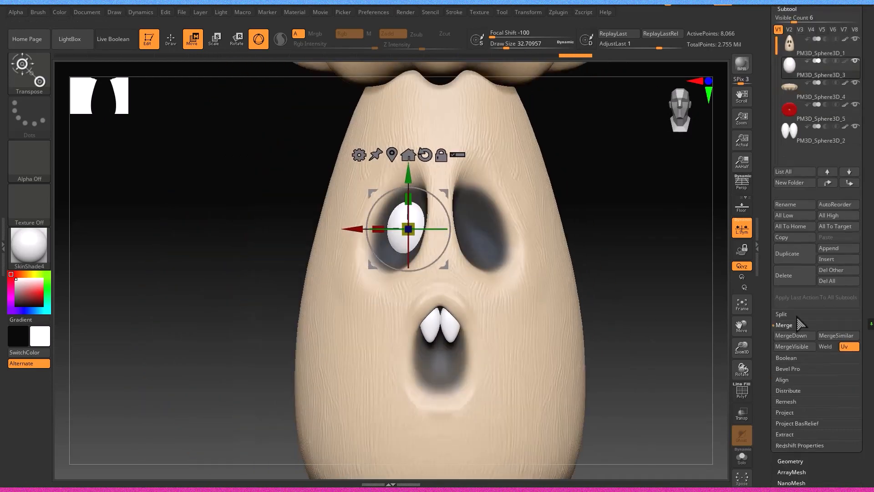
{"action": "left_click", "coordinate": [799, 387]}
{"action": "left_click", "coordinate": [797, 218]}
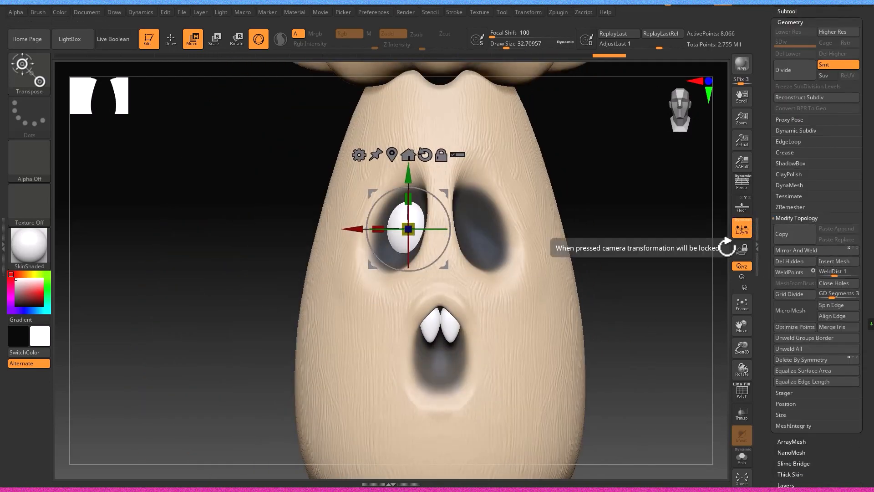
{"action": "left_click", "coordinate": [792, 250]}
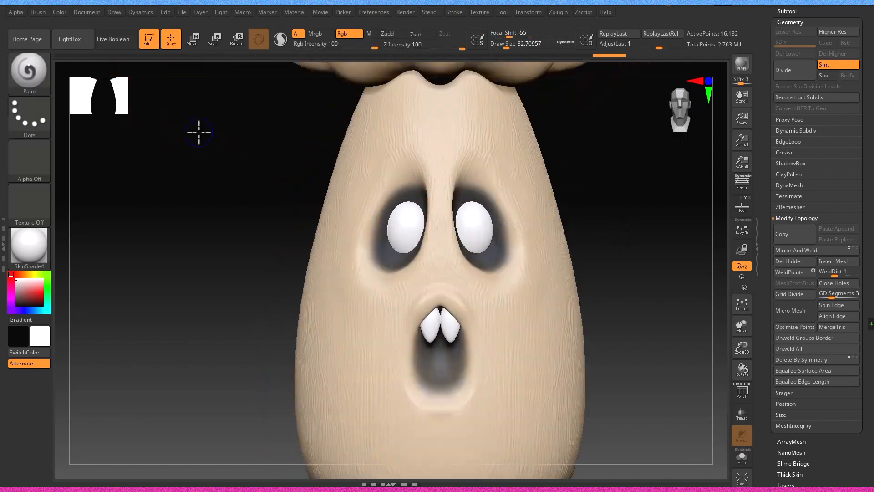
- Centre the transform gizmo between the two eyeballs and sink them slightly deeper into their sockets
{"action": "left_click", "coordinate": [410, 155]}
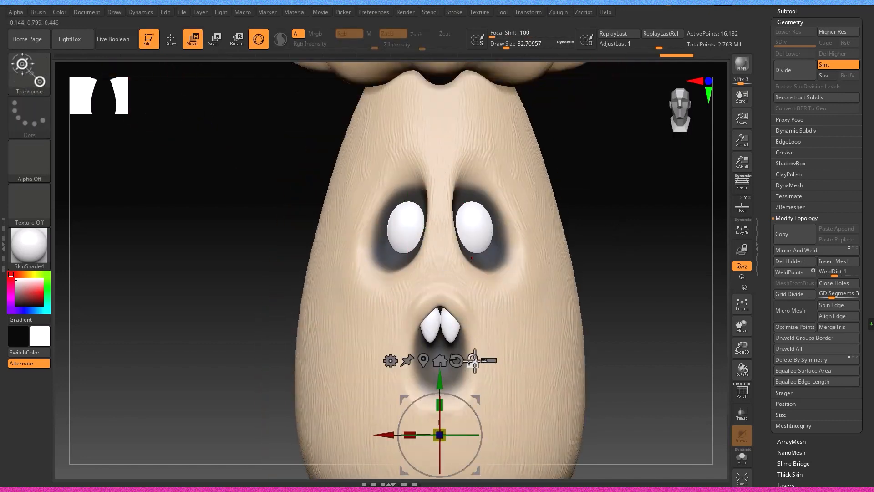
{"action": "left_click", "coordinate": [423, 360]}
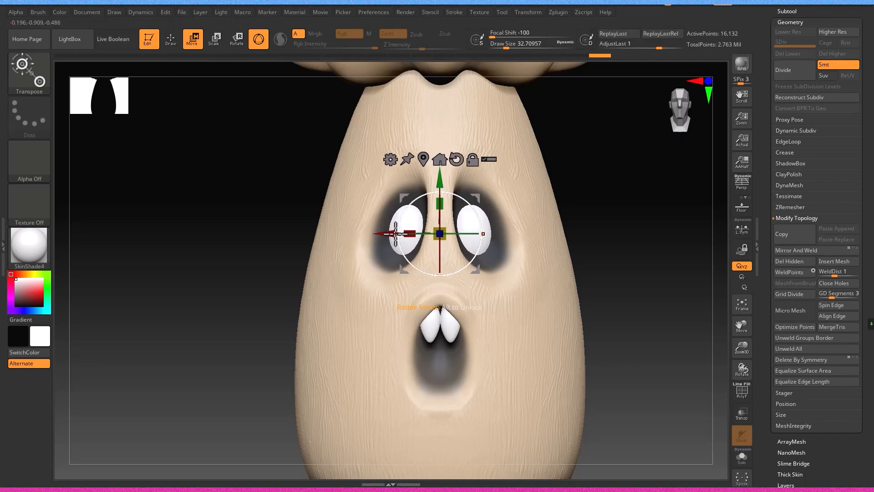
{"action": "left_click_drag", "start_coordinate": [389, 233], "coordinate": [387, 233]}
{"action": "right_click_drag", "start_coordinate": [387, 233], "coordinate": [364, 232]}
{"action": "left_click_drag", "start_coordinate": [441, 232], "coordinate": [440, 234]}
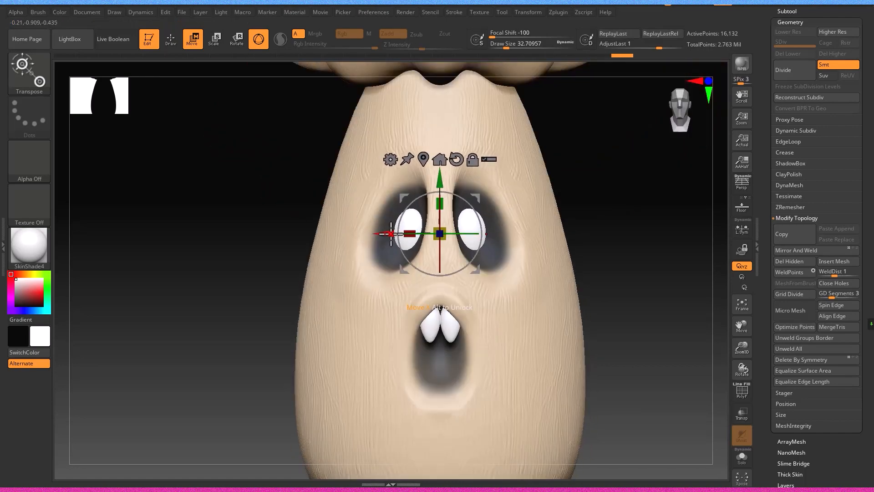
- Sample the body's light beige as the current colour and switch back to Draw mode
{"action": "left_click", "coordinate": [16, 298]}
{"action": "key", "text": "c"}
{"action": "mouse_move", "coordinate": [319, 310]}
{"action": "right_mouse_down"}
{"action": "mouse_move", "coordinate": [298, 306]}
{"action": "mouse_move", "coordinate": [437, 404]}
{"action": "mouse_move", "coordinate": [319, 405]}
{"action": "right_mouse_up"}
{"action": "left_click", "coordinate": [175, 44]}
{"action": "mouse_move", "coordinate": [441, 314]}
{"action": "right_mouse_down"}
{"action": "mouse_move", "coordinate": [508, 284]}
{"action": "mouse_move", "coordinate": [435, 280]}
{"action": "mouse_move", "coordinate": [569, 299]}
{"action": "mouse_move", "coordinate": [464, 287]}
{"action": "right_mouse_up"}
{"action": "right_click_drag", "start_coordinate": [464, 287], "coordinate": [486, 209]}
- Delete the lower subdivision levels of the folded underside and the red cap, and reselect the body
{"action": "left_click", "coordinate": [409, 152], "text": "alt"}
{"action": "scroll", "coordinate": [776, 209], "scroll_direction": "up", "scroll_amount": 3}
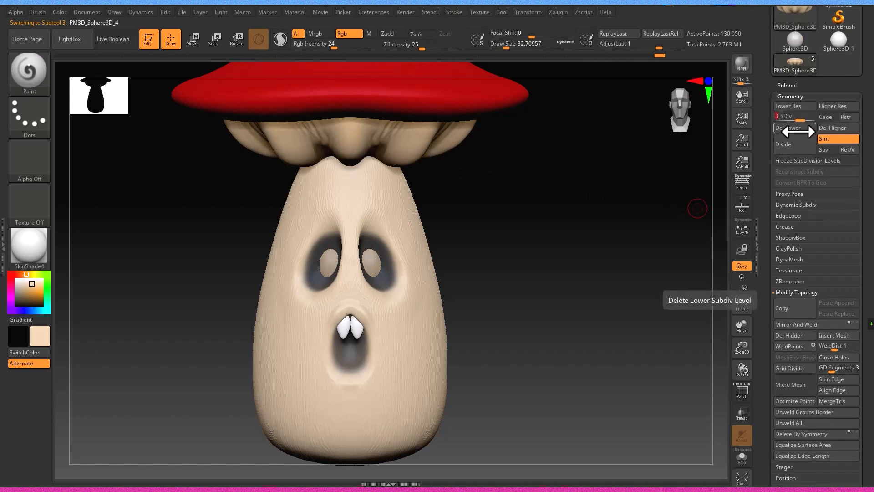
{"action": "left_click", "coordinate": [378, 104], "text": "alt"}
{"action": "left_click", "coordinate": [804, 128]}
{"action": "left_click", "coordinate": [417, 312], "text": "alt"}
{"action": "right_click_drag", "start_coordinate": [525, 302], "coordinate": [506, 303]}
{"action": "right_click_drag", "start_coordinate": [506, 303], "coordinate": [496, 356], "text": "ctrl"}
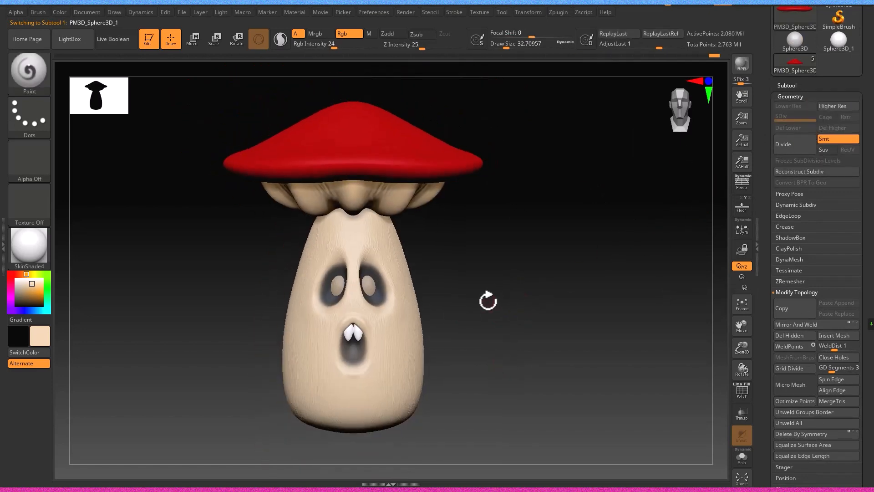
- Insert a Sphere3D_1 subtool and place it against the side of the body beside the mouth as an arm
{"action": "left_click", "coordinate": [789, 85]}
{"action": "left_click", "coordinate": [838, 283]}
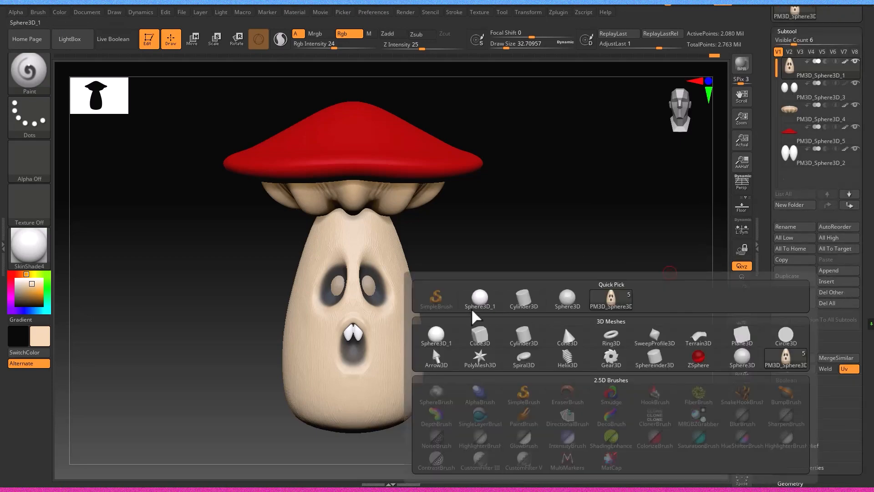
{"action": "left_click", "coordinate": [476, 298]}
{"action": "key", "text": "w"}
{"action": "left_click_drag", "start_coordinate": [352, 386], "coordinate": [307, 401]}
{"action": "left_click_drag", "start_coordinate": [298, 386], "coordinate": [368, 385]}
{"action": "left_click_drag", "start_coordinate": [423, 331], "coordinate": [424, 271]}
{"action": "left_click_drag", "start_coordinate": [423, 326], "coordinate": [394, 339]}
{"action": "right_click_drag", "start_coordinate": [394, 339], "coordinate": [364, 340], "text": "shift"}
{"action": "right_click_drag", "start_coordinate": [364, 341], "coordinate": [390, 364], "text": "ctrl"}
- Shape the sphere into a stubby arm with the Move brush and copy it to the other side with Mirror And Weld
{"action": "key", "text": "q"}
{"action": "right_click_drag", "start_coordinate": [422, 327], "coordinate": [423, 358]}
{"action": "right_click_drag", "start_coordinate": [385, 324], "coordinate": [529, 321]}
{"action": "left_click", "coordinate": [380, 259], "text": "alt"}
{"action": "left_click", "coordinate": [472, 332], "text": "alt"}
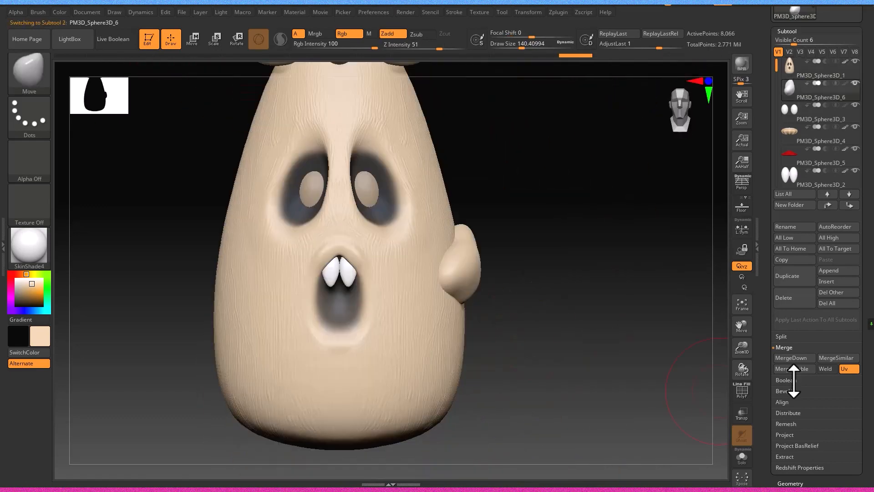
{"action": "left_click", "coordinate": [791, 483]}
{"action": "left_click", "coordinate": [796, 250]}
- Pick red as the current colour and turn on polypaint for all subtools
{"action": "key", "text": "s"}
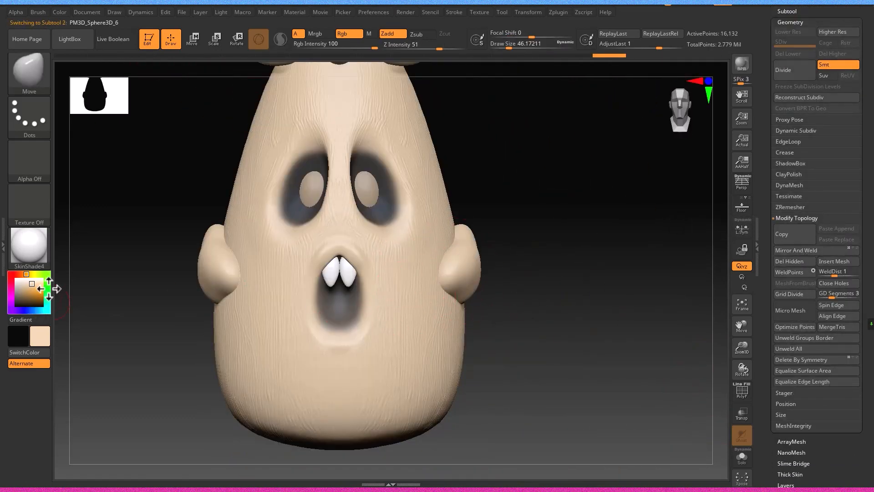
{"action": "left_click", "coordinate": [13, 275]}
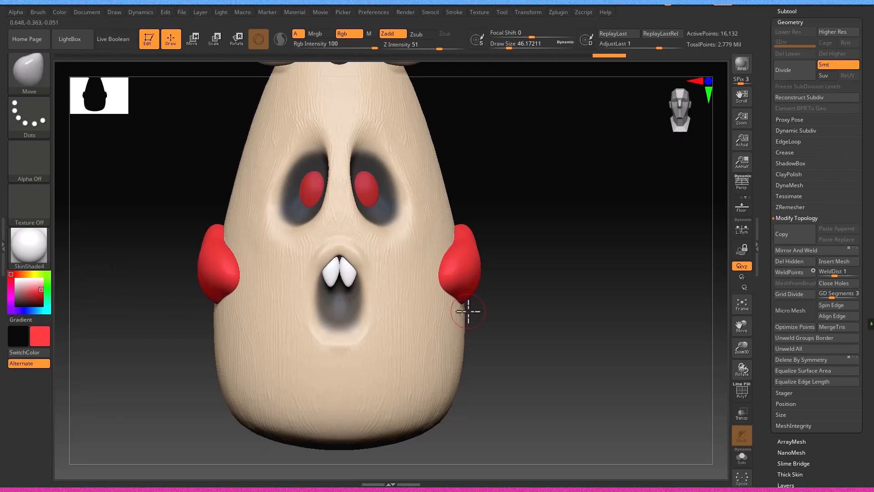
{"action": "left_click_drag", "start_coordinate": [800, 29], "coordinate": [800, 171]}
{"action": "left_click", "coordinate": [788, 155]}
{"action": "left_click", "coordinate": [845, 78], "text": "shift"}
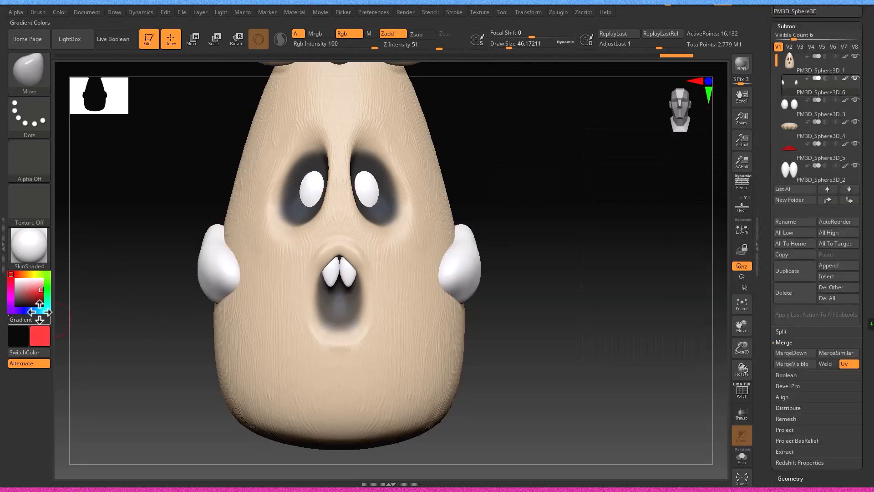
- Sample the body's beige and cover both arms and both eyeballs with the Paint brush at Rgb Intensity 100
{"action": "key", "text": "b"}
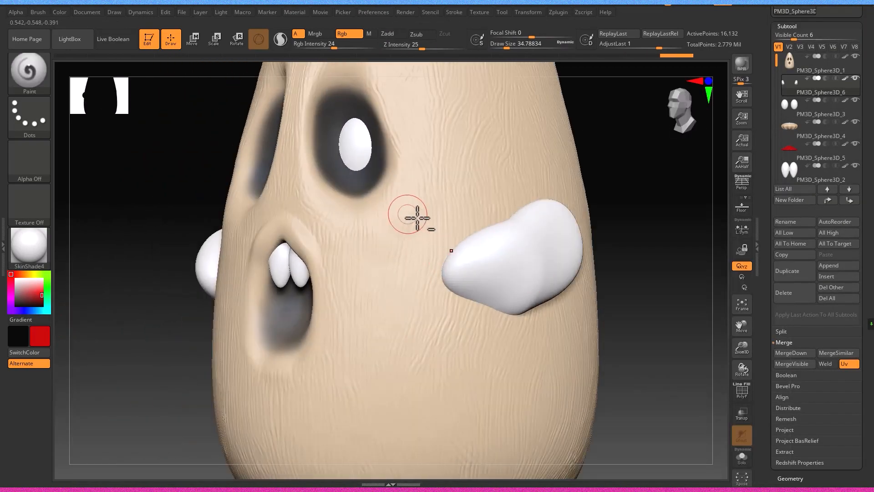
{"action": "key", "text": "c"}
{"action": "left_click_drag", "start_coordinate": [333, 48], "coordinate": [367, 48]}
{"action": "left_click_drag", "start_coordinate": [505, 254], "coordinate": [546, 240]}
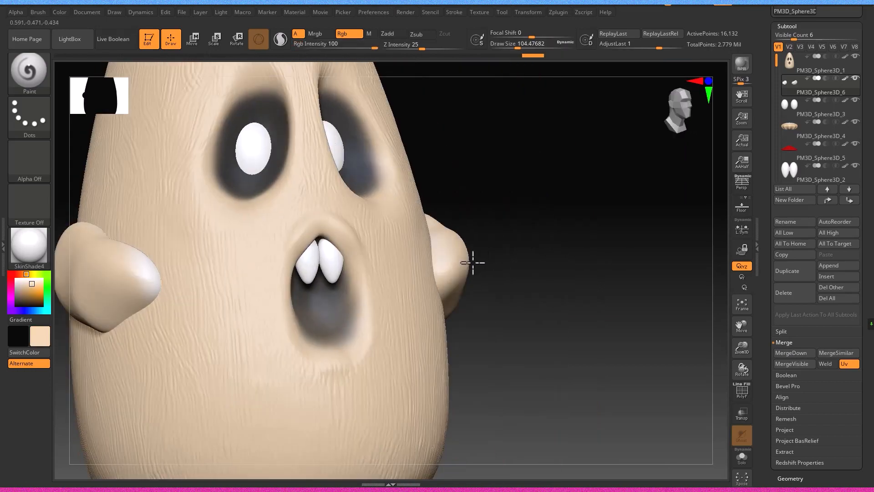
{"action": "left_click_drag", "start_coordinate": [153, 273], "coordinate": [104, 269]}
{"action": "mouse_move", "coordinate": [506, 269]}
{"action": "left_mouse_down"}
{"action": "mouse_move", "coordinate": [191, 269]}
{"action": "mouse_move", "coordinate": [244, 291]}
{"action": "mouse_move", "coordinate": [391, 277]}
{"action": "left_mouse_up"}
{"action": "left_click", "coordinate": [235, 154], "text": "alt"}
{"action": "left_click_drag", "start_coordinate": [235, 154], "coordinate": [247, 125]}
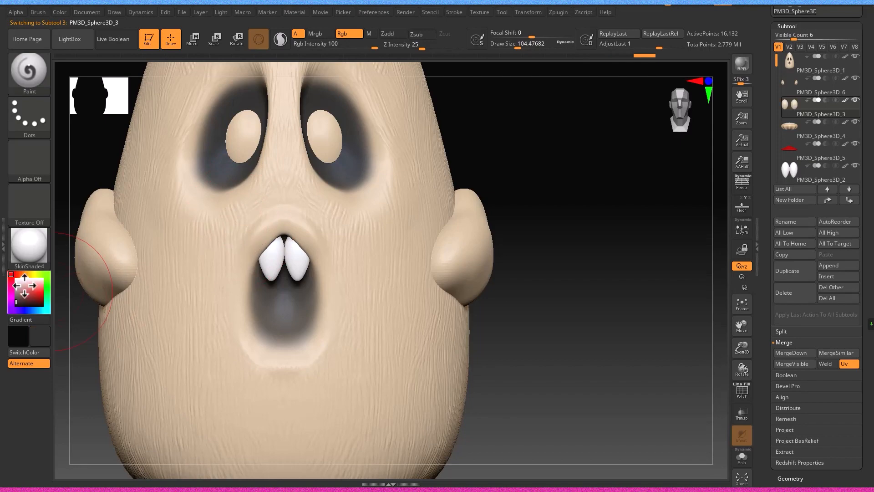
- Pick bright red and paint a short streak on the arm tips with a small brush at Rgb Intensity 21
{"action": "left_click", "coordinate": [11, 274]}
{"action": "key", "text": "s"}
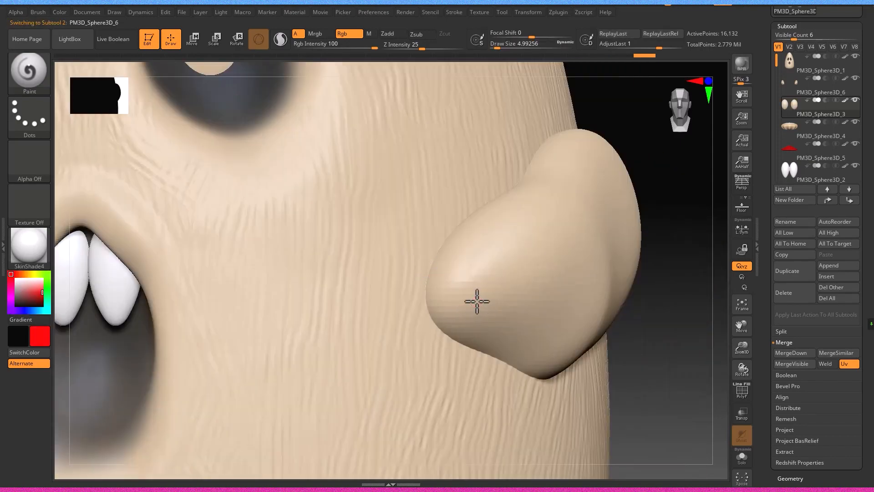
{"action": "mouse_move", "coordinate": [450, 325]}
{"action": "left_mouse_down", "text": "shift"}
{"action": "mouse_move", "coordinate": [479, 305]}
{"action": "mouse_move", "coordinate": [448, 324]}
{"action": "left_mouse_up", "text": "shift"}
{"action": "mouse_move", "coordinate": [363, 365]}
{"action": "right_mouse_down", "text": "alt"}
{"action": "mouse_move", "coordinate": [323, 373]}
{"action": "mouse_move", "coordinate": [532, 301]}
{"action": "right_mouse_up", "text": "alt"}
- Select the body and paint four faint vertical red streaks inside the dark mouth
{"action": "left_click", "coordinate": [223, 315], "text": "alt"}
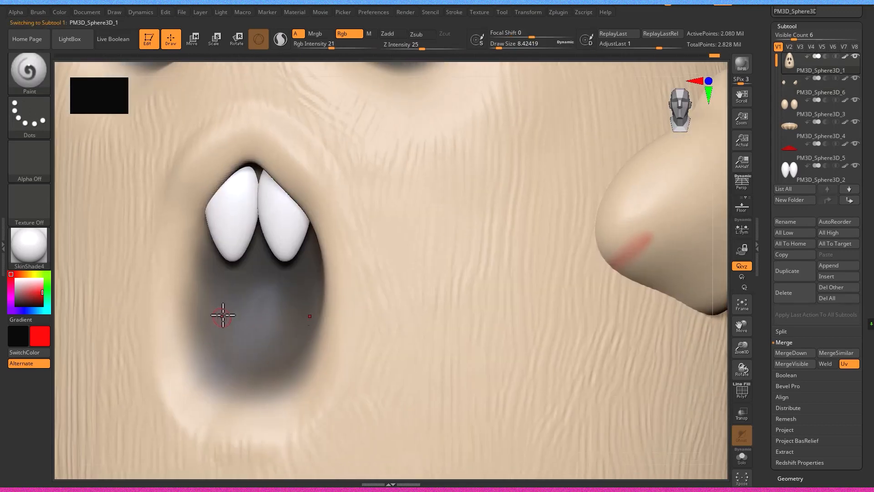
{"action": "right_click_drag", "start_coordinate": [236, 304], "coordinate": [263, 315]}
{"action": "left_click_drag", "start_coordinate": [263, 316], "coordinate": [264, 337]}
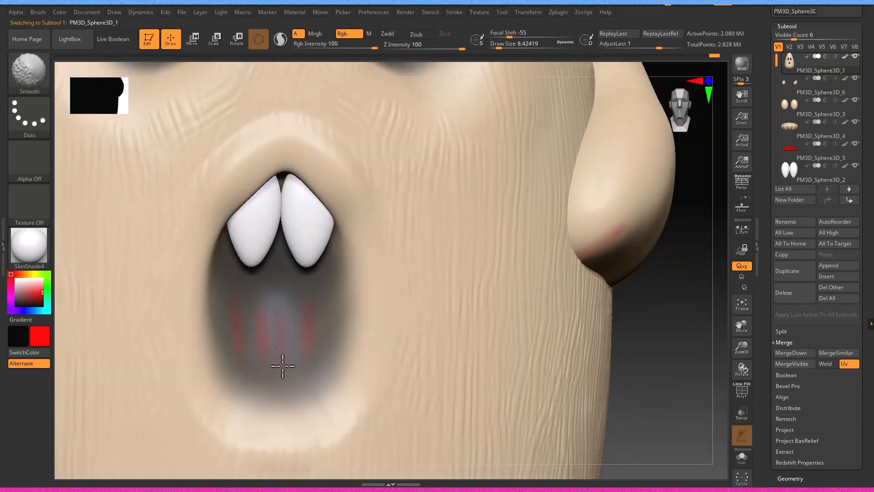
{"action": "right_click_drag", "start_coordinate": [283, 366], "coordinate": [258, 291]}
- Select the teeth and paint a red stain on one tooth's lower tip and a long red stripe down the other
{"action": "left_click", "coordinate": [241, 218], "text": "alt"}
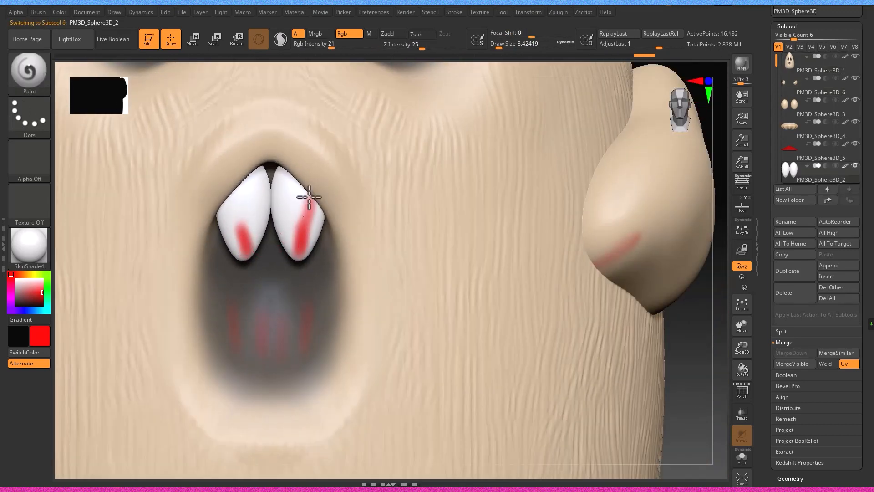
{"action": "left_click_drag", "start_coordinate": [298, 239], "coordinate": [307, 212], "text": "shift"}
{"action": "mouse_move", "coordinate": [292, 227]}
{"action": "right_mouse_down", "text": "ctrl"}
{"action": "mouse_move", "coordinate": [256, 280]}
{"action": "mouse_move", "coordinate": [306, 246]}
{"action": "right_mouse_up", "text": "ctrl"}
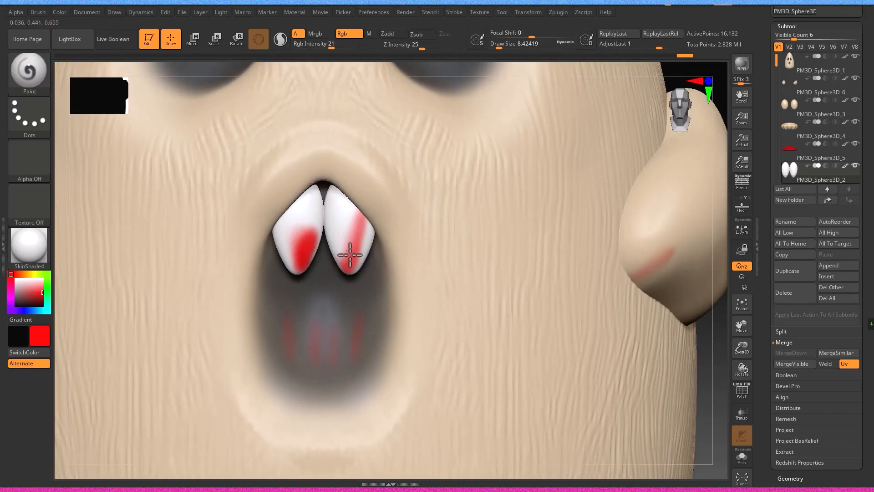
{"action": "right_click_drag", "start_coordinate": [434, 257], "coordinate": [403, 277], "text": "ctrl"}
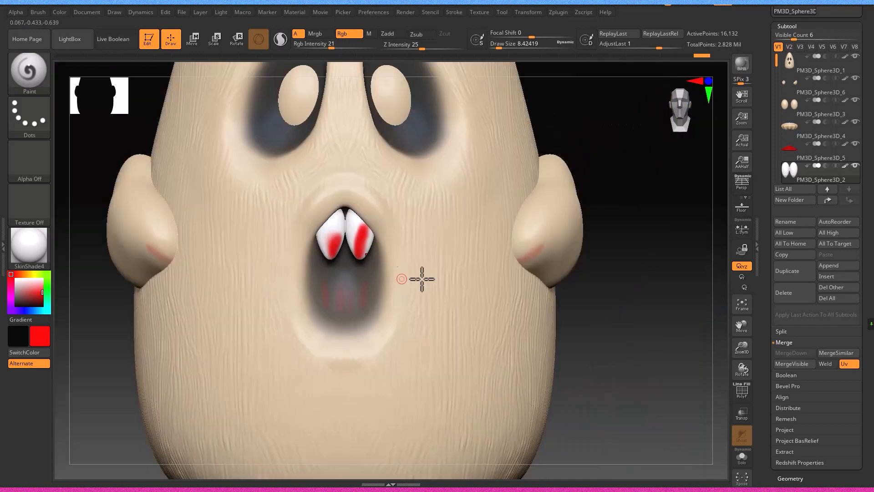
- Select the arms and paint several red finger-like stripes across the lower edge of the arm tips
{"action": "right_click_drag", "start_coordinate": [631, 272], "coordinate": [549, 273]}
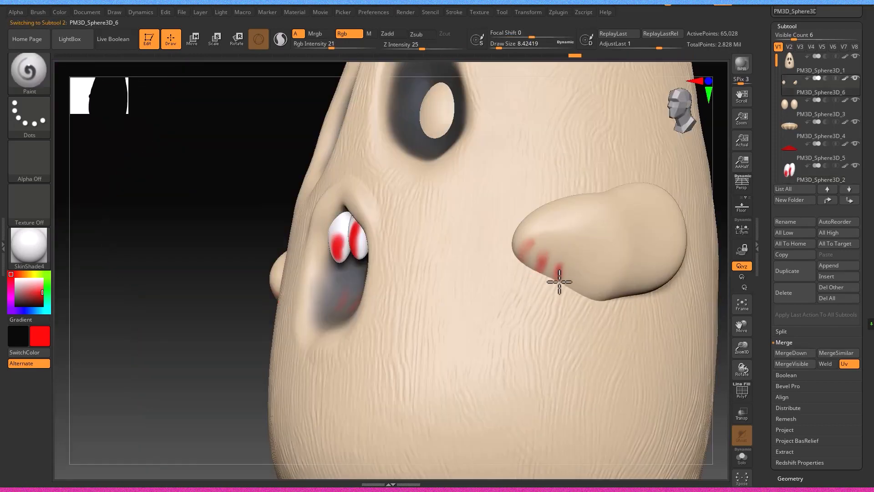
{"action": "key", "text": "shift"}
{"action": "mouse_move", "coordinate": [520, 247]}
{"action": "right_mouse_down"}
{"action": "mouse_move", "coordinate": [501, 260]}
{"action": "mouse_move", "coordinate": [554, 288]}
{"action": "mouse_move", "coordinate": [569, 334]}
{"action": "mouse_move", "coordinate": [346, 365]}
{"action": "right_mouse_up"}
{"action": "left_click_drag", "start_coordinate": [347, 365], "coordinate": [370, 311]}
{"action": "mouse_move", "coordinate": [417, 371]}
{"action": "left_mouse_down"}
{"action": "mouse_move", "coordinate": [425, 351]}
{"action": "mouse_move", "coordinate": [403, 393]}
{"action": "left_mouse_up"}
{"action": "mouse_move", "coordinate": [281, 325]}
{"action": "left_mouse_down"}
{"action": "mouse_move", "coordinate": [328, 244]}
{"action": "mouse_move", "coordinate": [283, 324]}
{"action": "left_mouse_up"}
{"action": "mouse_move", "coordinate": [389, 283]}
{"action": "left_mouse_down"}
{"action": "mouse_move", "coordinate": [341, 363]}
{"action": "mouse_move", "coordinate": [386, 295]}
{"action": "left_mouse_up"}
{"action": "left_click_drag", "start_coordinate": [386, 296], "coordinate": [357, 359]}
{"action": "left_click_drag", "start_coordinate": [423, 372], "coordinate": [441, 333]}
{"action": "left_click_drag", "start_coordinate": [441, 333], "coordinate": [404, 396]}
- Select the teeth and trim the edges of the red stains with white paint
{"action": "right_click_drag", "start_coordinate": [394, 417], "coordinate": [346, 360], "text": "ctrl"}
{"action": "mouse_move", "coordinate": [346, 360]}
{"action": "right_mouse_down"}
{"action": "mouse_move", "coordinate": [269, 322]}
{"action": "mouse_move", "coordinate": [318, 364]}
{"action": "right_mouse_up"}
{"action": "mouse_move", "coordinate": [318, 364]}
{"action": "right_mouse_down", "text": "alt"}
{"action": "mouse_move", "coordinate": [355, 333]}
{"action": "mouse_move", "coordinate": [323, 377]}
{"action": "right_mouse_up", "text": "alt"}
{"action": "left_click", "coordinate": [356, 334], "text": "alt"}
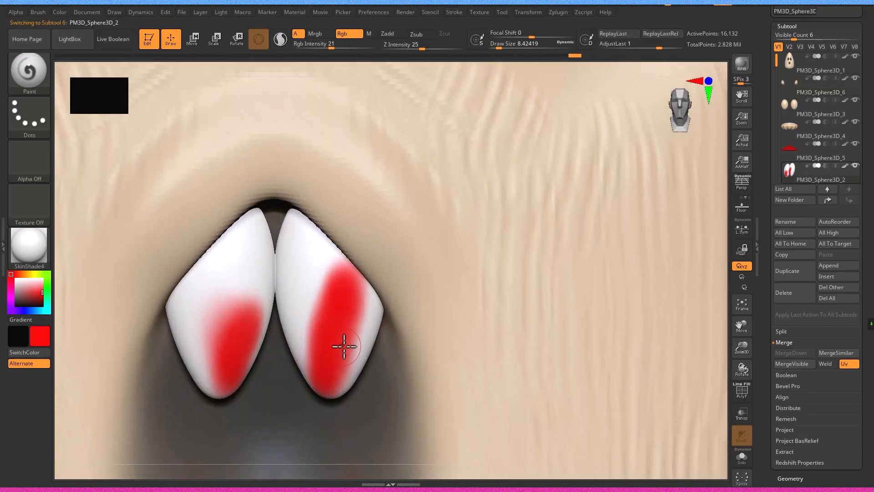
{"action": "mouse_move", "coordinate": [329, 296]}
{"action": "left_mouse_down"}
{"action": "mouse_move", "coordinate": [347, 283]}
{"action": "mouse_move", "coordinate": [332, 255]}
{"action": "left_mouse_up"}
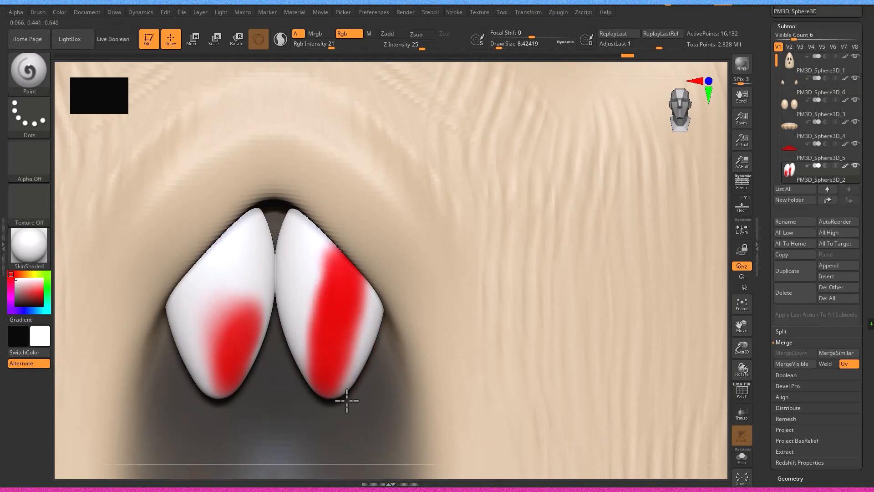
{"action": "right_click_drag", "start_coordinate": [358, 376], "coordinate": [352, 362]}
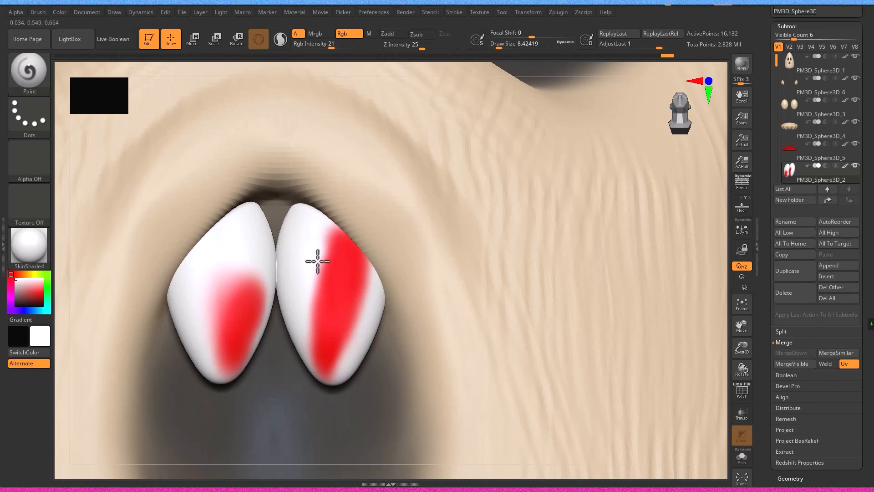
{"action": "left_click_drag", "start_coordinate": [232, 255], "coordinate": [209, 377], "text": "alt"}
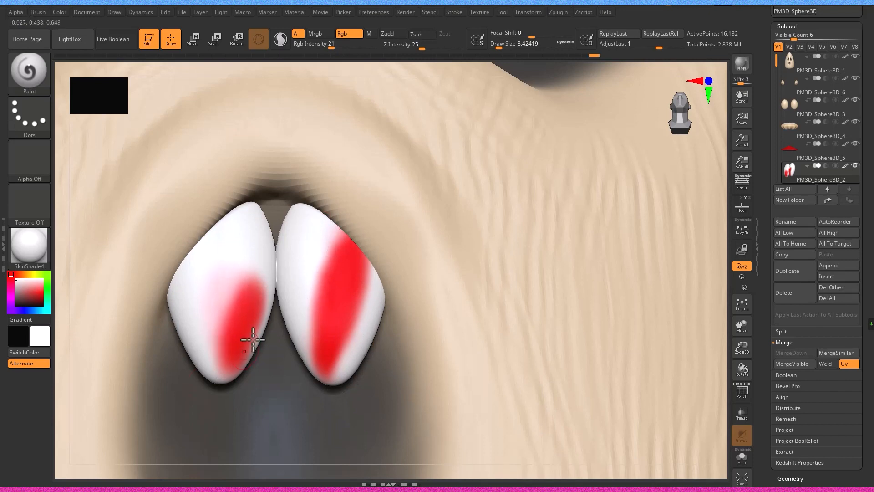
{"action": "left_click_drag", "start_coordinate": [231, 260], "coordinate": [209, 381]}
{"action": "left_click_drag", "start_coordinate": [219, 346], "coordinate": [226, 374]}
- Sample the red from the teeth and rework the stains, widening the long stripe towards the tooth's upper edge and tip
{"action": "key", "text": "c"}
{"action": "right_click_drag", "start_coordinate": [221, 336], "coordinate": [253, 318]}
{"action": "mouse_move", "coordinate": [264, 309]}
{"action": "left_mouse_down"}
{"action": "mouse_move", "coordinate": [261, 350]}
{"action": "mouse_move", "coordinate": [275, 315]}
{"action": "left_mouse_up"}
{"action": "key", "text": "s"}
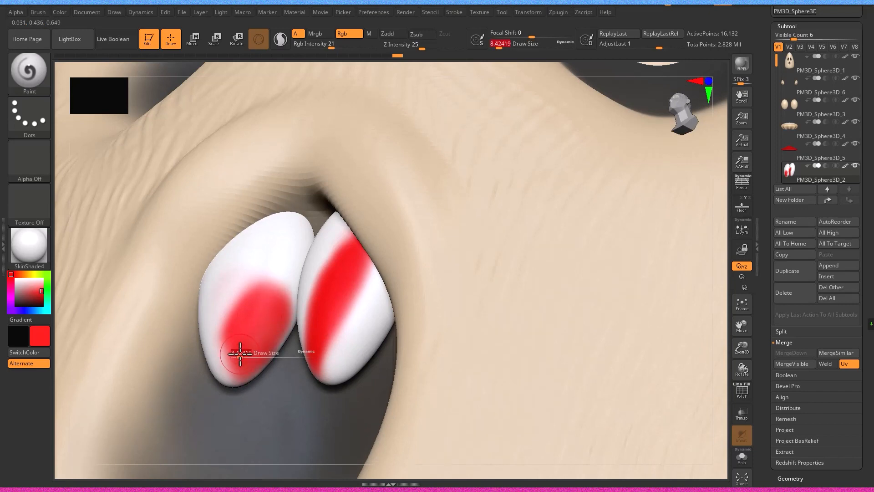
{"action": "mouse_move", "coordinate": [250, 403]}
{"action": "right_mouse_down"}
{"action": "mouse_move", "coordinate": [381, 389]}
{"action": "mouse_move", "coordinate": [347, 392]}
{"action": "right_mouse_up"}
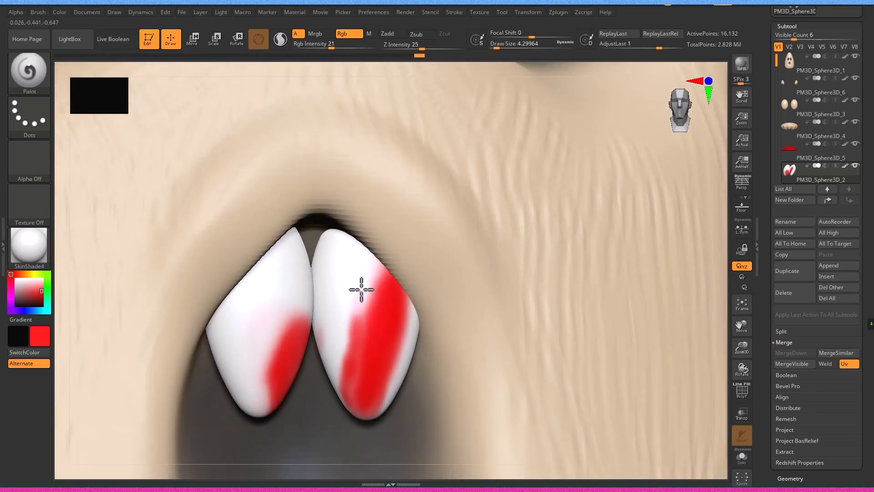
{"action": "left_click_drag", "start_coordinate": [358, 288], "coordinate": [381, 266]}
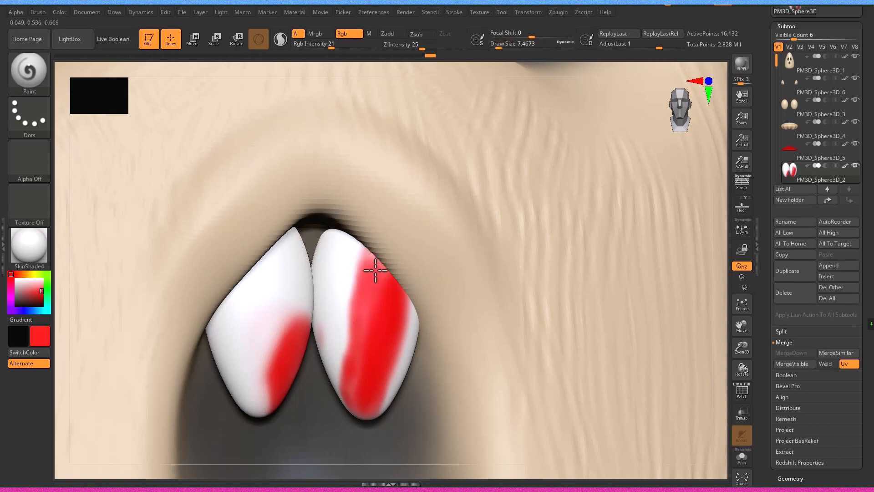
{"action": "left_click_drag", "start_coordinate": [358, 393], "coordinate": [370, 414]}
{"action": "mouse_move", "coordinate": [370, 413]}
{"action": "right_mouse_down", "text": "ctrl"}
{"action": "mouse_move", "coordinate": [316, 394]}
{"action": "mouse_move", "coordinate": [345, 369]}
{"action": "mouse_move", "coordinate": [355, 378]}
{"action": "right_mouse_up", "text": "ctrl"}
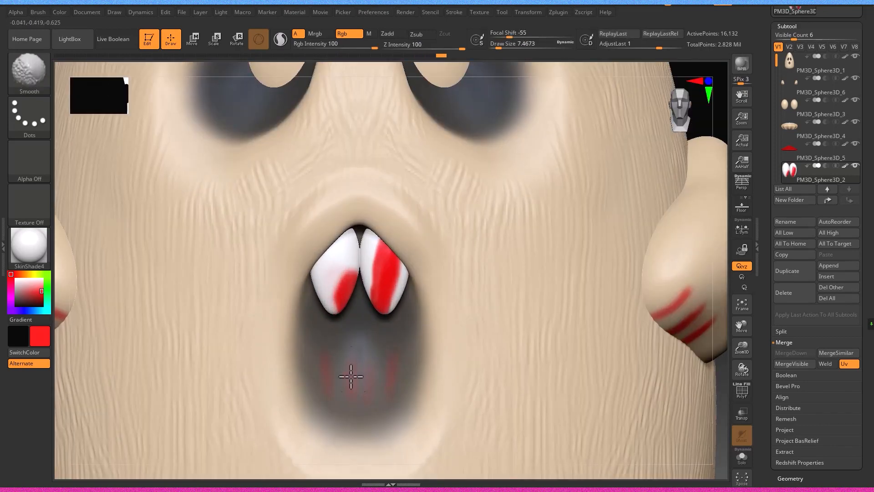
- Select the body and smooth the red streaks inside the mouth with a larger Smooth brush
{"action": "left_click", "coordinate": [333, 382], "text": "alt"}
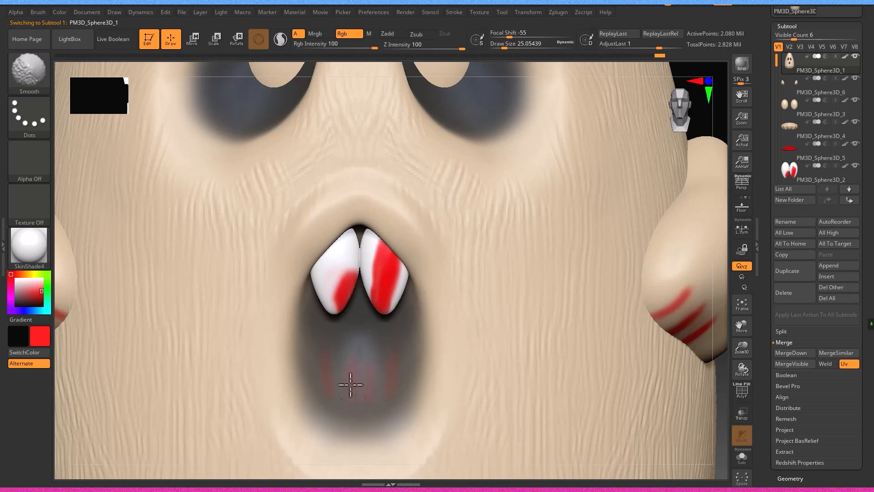
{"action": "left_click_drag", "start_coordinate": [360, 386], "coordinate": [378, 378], "text": "shift"}
{"action": "right_click_drag", "start_coordinate": [378, 378], "coordinate": [337, 367], "text": "ctrl"}
- Select the teeth and soften the stain edges with red paint at Rgb Intensity 5
{"action": "left_click", "coordinate": [348, 328], "text": "alt"}
{"action": "right_click_drag", "start_coordinate": [349, 329], "coordinate": [506, 368], "text": "ctrl"}
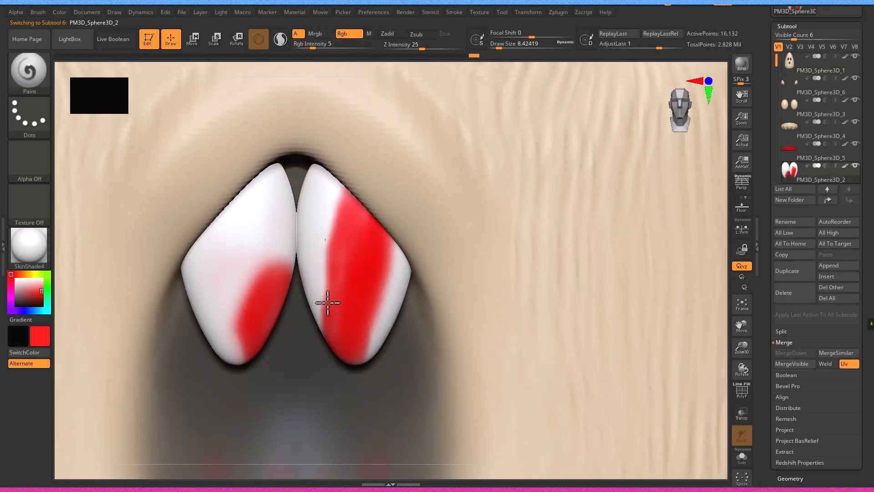
{"action": "right_click_drag", "start_coordinate": [300, 258], "coordinate": [314, 459]}
{"action": "right_click_drag", "start_coordinate": [314, 459], "coordinate": [313, 324], "text": "alt"}
- Select the body and blend a faint red tint between the middle streaks in the mouth
{"action": "left_click", "coordinate": [302, 337], "text": "alt"}
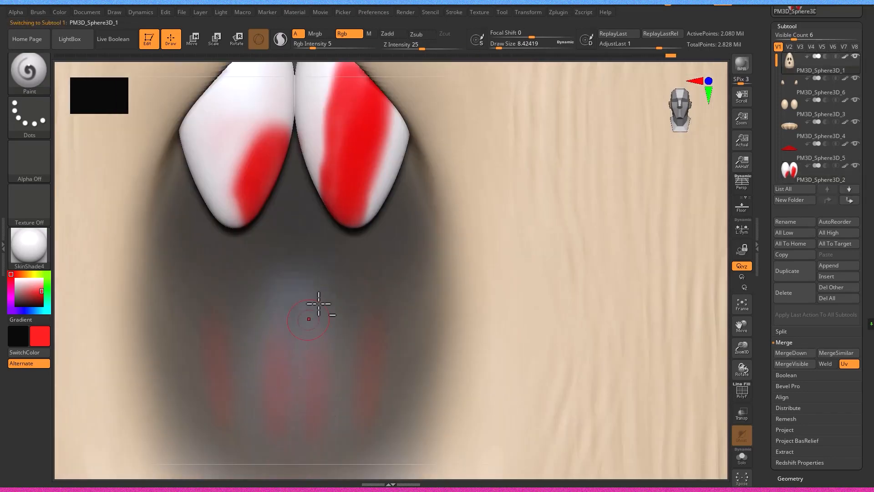
{"action": "key", "text": "shift"}
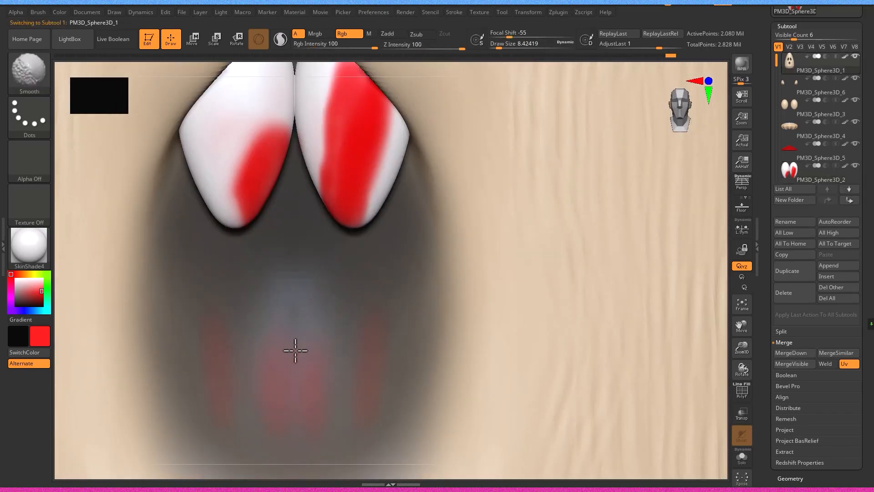
{"action": "key", "text": "c"}
{"action": "key", "text": "c"}
- Select the eyeballs and set the Paint brush to Focal Shift -82 and a Draw Size of about 1.8
{"action": "mouse_move", "coordinate": [357, 181]}
{"action": "right_mouse_down", "text": "alt"}
{"action": "mouse_move", "coordinate": [285, 403]}
{"action": "mouse_move", "coordinate": [314, 292]}
{"action": "right_mouse_up", "text": "alt"}
{"action": "left_click", "coordinate": [378, 261], "text": "alt"}
{"action": "right_click_drag", "start_coordinate": [378, 262], "coordinate": [358, 334], "text": "ctrl"}
{"action": "key", "text": "s"}
{"action": "left_click_drag", "start_coordinate": [361, 334], "coordinate": [356, 334]}
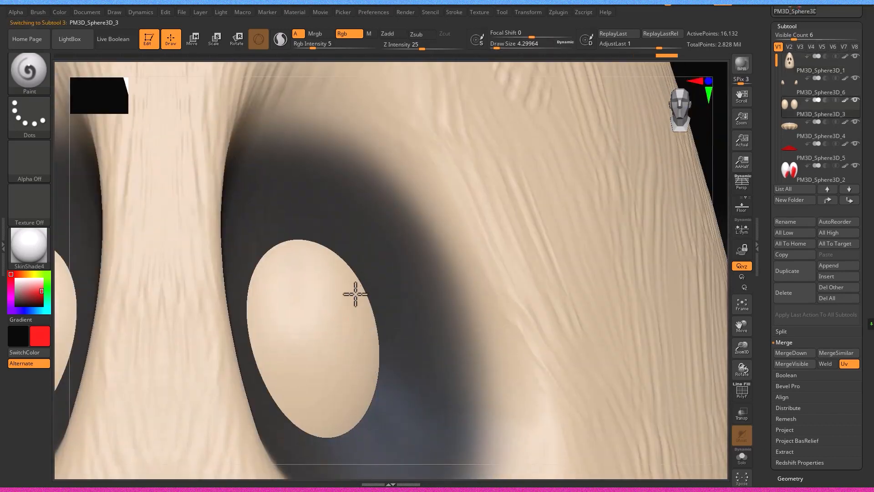
{"action": "key", "text": "s"}
{"action": "key", "text": "ctrl+z"}
{"action": "mouse_move", "coordinate": [500, 44]}
{"action": "left_mouse_down"}
{"action": "mouse_move", "coordinate": [517, 44]}
{"action": "mouse_move", "coordinate": [498, 34]}
{"action": "left_mouse_up"}
{"action": "left_click_drag", "start_coordinate": [516, 45], "coordinate": [498, 48]}
{"action": "key", "text": "s"}
{"action": "left_click_drag", "start_coordinate": [374, 246], "coordinate": [368, 246]}
- Undo the trial stroke on the eyeball and subdivide the eyeballs for finer paint detail
{"action": "left_click_drag", "start_coordinate": [345, 306], "coordinate": [360, 281]}
{"action": "key", "text": "ctrl+z"}
{"action": "key", "text": "ctrl+d"}
{"action": "key", "text": "ctrl+z"}
{"action": "key", "text": "ctrl+d"}
- Paint short red veins pointing inward all around the rims of both eyeballs at Rgb Intensity 16
{"action": "left_click_drag", "start_coordinate": [372, 333], "coordinate": [378, 336]}
{"action": "mouse_move", "coordinate": [387, 364]}
{"action": "right_mouse_down", "text": "ctrl"}
{"action": "mouse_move", "coordinate": [405, 329]}
{"action": "mouse_move", "coordinate": [485, 279]}
{"action": "right_mouse_up", "text": "ctrl"}
{"action": "right_click_drag", "start_coordinate": [485, 280], "coordinate": [452, 293], "text": "ctrl"}
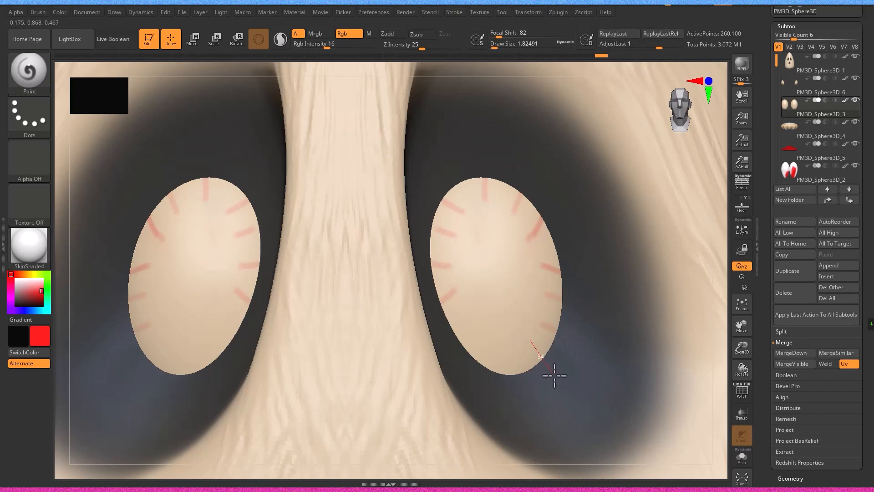
{"action": "mouse_move", "coordinate": [484, 344]}
{"action": "left_mouse_down"}
{"action": "mouse_move", "coordinate": [472, 361]}
{"action": "mouse_move", "coordinate": [479, 349]}
{"action": "left_mouse_up"}
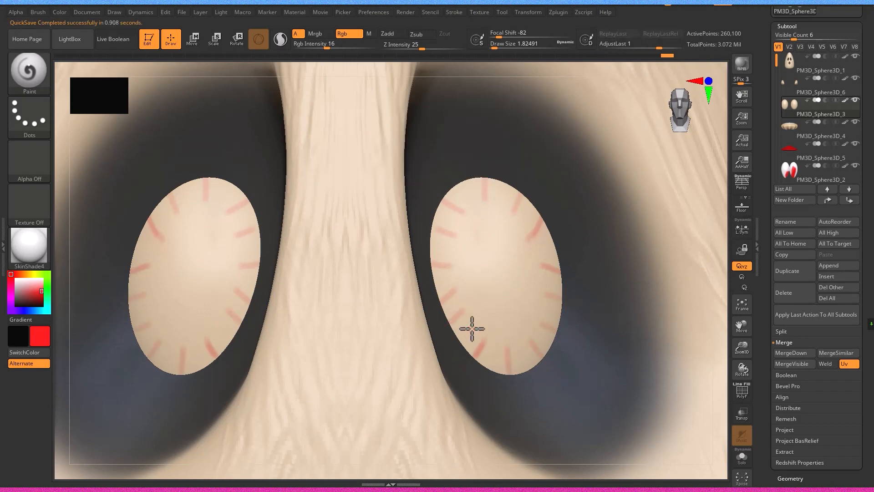
{"action": "left_click_drag", "start_coordinate": [467, 316], "coordinate": [453, 338]}
{"action": "left_click_drag", "start_coordinate": [457, 292], "coordinate": [434, 302]}
- Increase the Draw Size to about 5 and thicken the red veins along the eyeballs' lower and upper rims
{"action": "mouse_move", "coordinate": [434, 302]}
{"action": "right_mouse_down", "text": "alt"}
{"action": "mouse_move", "coordinate": [422, 339]}
{"action": "mouse_move", "coordinate": [411, 308]}
{"action": "mouse_move", "coordinate": [483, 272]}
{"action": "mouse_move", "coordinate": [384, 359]}
{"action": "mouse_move", "coordinate": [537, 345]}
{"action": "mouse_move", "coordinate": [515, 305]}
{"action": "right_mouse_up", "text": "alt"}
{"action": "mouse_move", "coordinate": [429, 275]}
{"action": "right_mouse_down", "text": "alt"}
{"action": "mouse_move", "coordinate": [540, 273]}
{"action": "mouse_move", "coordinate": [423, 301]}
{"action": "right_mouse_up", "text": "alt"}
{"action": "key", "text": "s"}
{"action": "left_click_drag", "start_coordinate": [423, 301], "coordinate": [422, 301]}
{"action": "left_click_drag", "start_coordinate": [386, 274], "coordinate": [390, 295]}
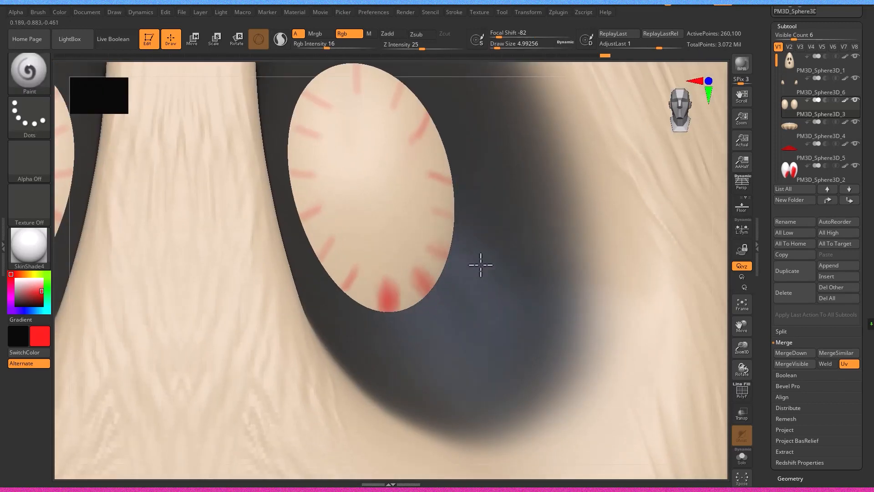
{"action": "right_click_drag", "start_coordinate": [406, 87], "coordinate": [370, 211], "text": "alt"}
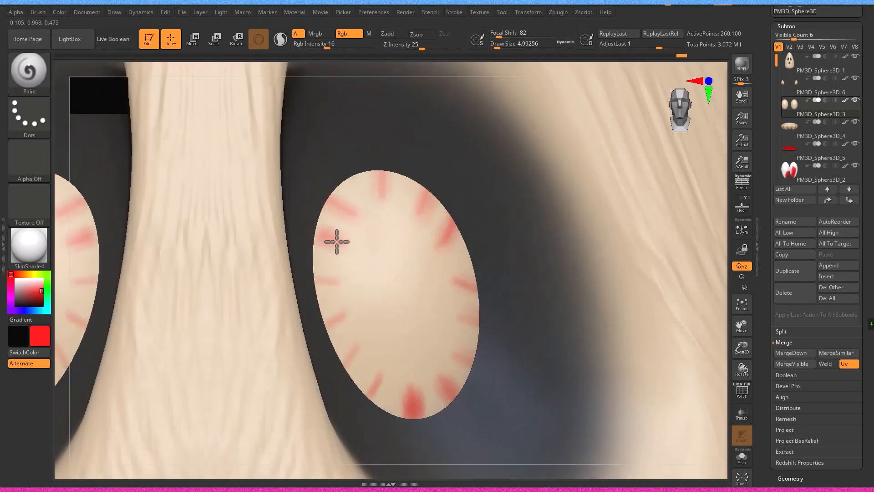
- Select the teeth, add red along their inner edges and undo the last stroke
{"action": "right_click_drag", "start_coordinate": [375, 382], "coordinate": [380, 337], "text": "alt"}
{"action": "left_click", "coordinate": [381, 337], "text": "alt"}
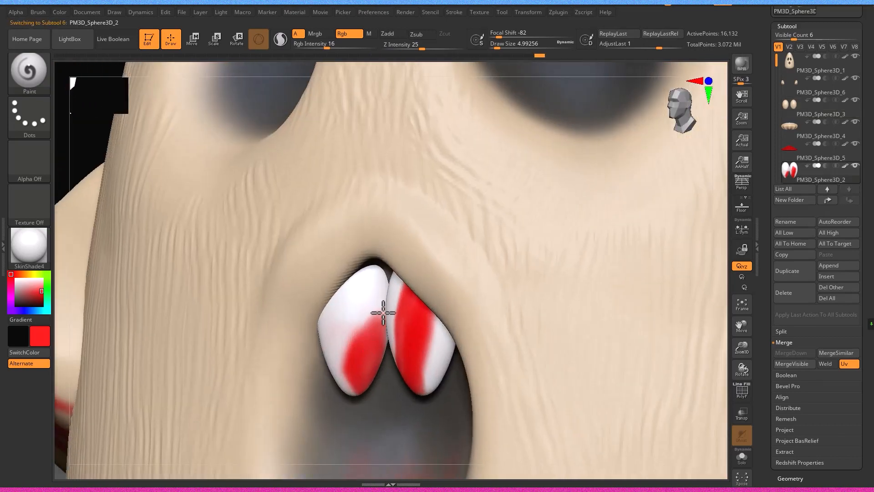
{"action": "right_click_drag", "start_coordinate": [354, 379], "coordinate": [379, 350], "text": "alt"}
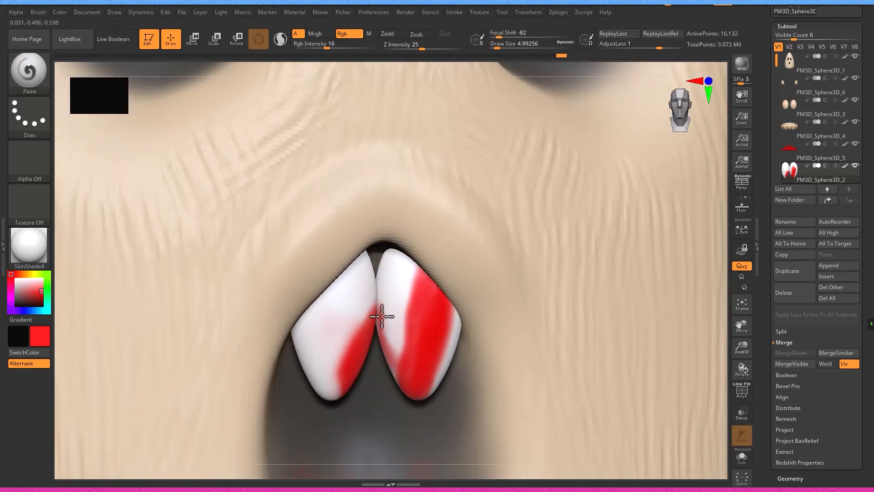
{"action": "mouse_move", "coordinate": [404, 325]}
{"action": "right_mouse_down", "text": "alt"}
{"action": "mouse_move", "coordinate": [474, 390]}
{"action": "mouse_move", "coordinate": [419, 310]}
{"action": "right_mouse_up", "text": "alt"}
{"action": "key", "text": "ctrl+z"}
- Select the body and subtly reshape its lower contour with the Move brush at a Draw Size of about 773
{"action": "right_click_drag", "start_coordinate": [513, 345], "coordinate": [578, 360], "text": "alt"}
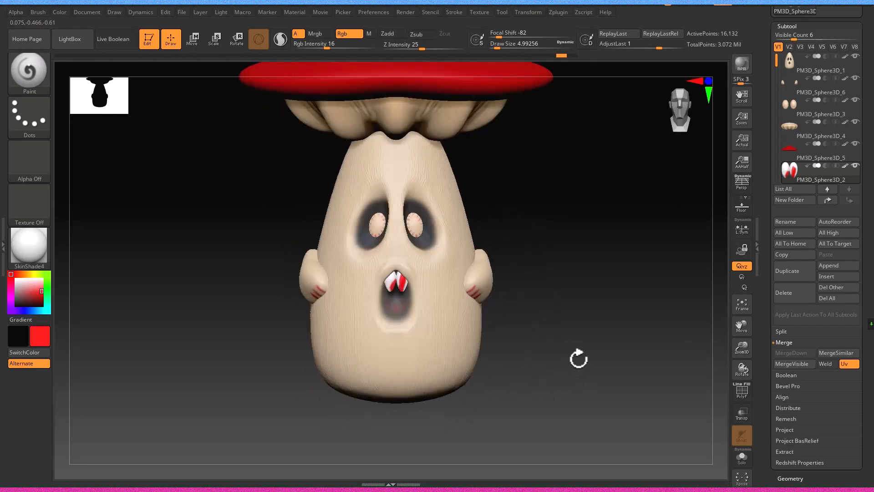
{"action": "left_click", "coordinate": [455, 322], "text": "alt"}
{"action": "right_click_drag", "start_coordinate": [455, 321], "coordinate": [618, 324], "text": "shift"}
{"action": "key", "text": "s"}
{"action": "left_click_drag", "start_coordinate": [498, 309], "coordinate": [570, 319]}
{"action": "left_click_drag", "start_coordinate": [571, 320], "coordinate": [565, 320]}
{"action": "key", "text": "ctrl+z"}
{"action": "key", "text": "s"}
{"action": "left_click_drag", "start_coordinate": [579, 356], "coordinate": [567, 356]}
{"action": "left_click_drag", "start_coordinate": [574, 326], "coordinate": [564, 326]}
{"action": "mouse_move", "coordinate": [564, 326]}
{"action": "right_mouse_down"}
{"action": "mouse_move", "coordinate": [593, 352]}
{"action": "mouse_move", "coordinate": [554, 347]}
{"action": "mouse_move", "coordinate": [566, 309]}
{"action": "mouse_move", "coordinate": [554, 319]}
{"action": "mouse_move", "coordinate": [576, 317]}
{"action": "right_mouse_up"}
{"action": "mouse_move", "coordinate": [576, 316]}
{"action": "right_mouse_down", "text": "alt"}
{"action": "mouse_move", "coordinate": [556, 343]}
{"action": "mouse_move", "coordinate": [487, 346]}
{"action": "right_mouse_up", "text": "alt"}
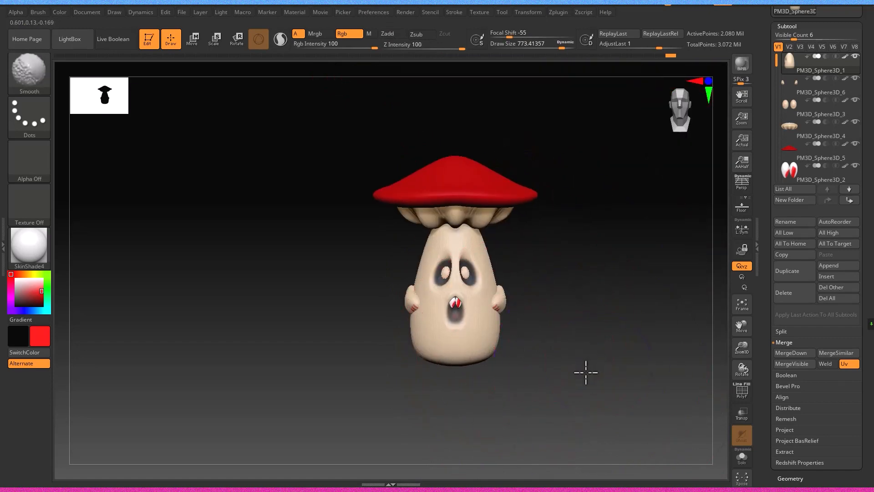
- Reduce the Move brush's Draw Size to about 1
{"action": "right_click_drag", "start_coordinate": [586, 372], "coordinate": [550, 403], "text": "alt"}
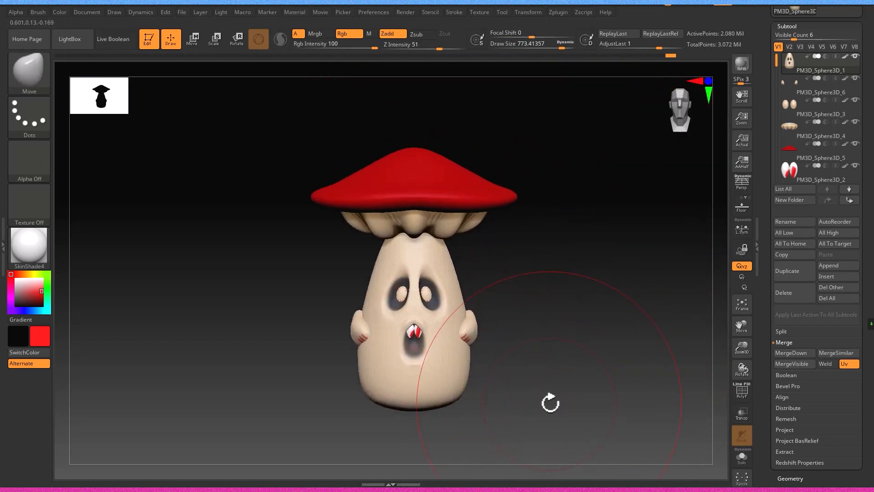
{"action": "right_click_drag", "start_coordinate": [609, 407], "coordinate": [433, 414]}
{"action": "key", "text": "s"}
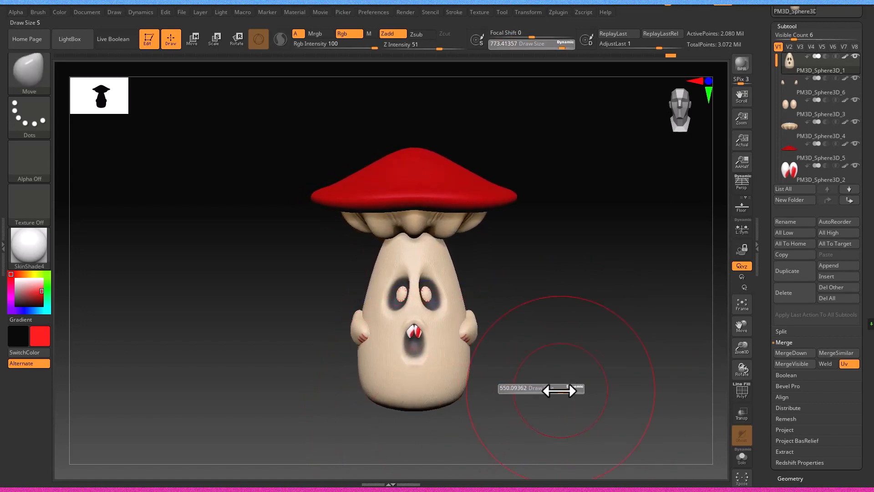
{"action": "left_click_drag", "start_coordinate": [519, 398], "coordinate": [495, 419]}
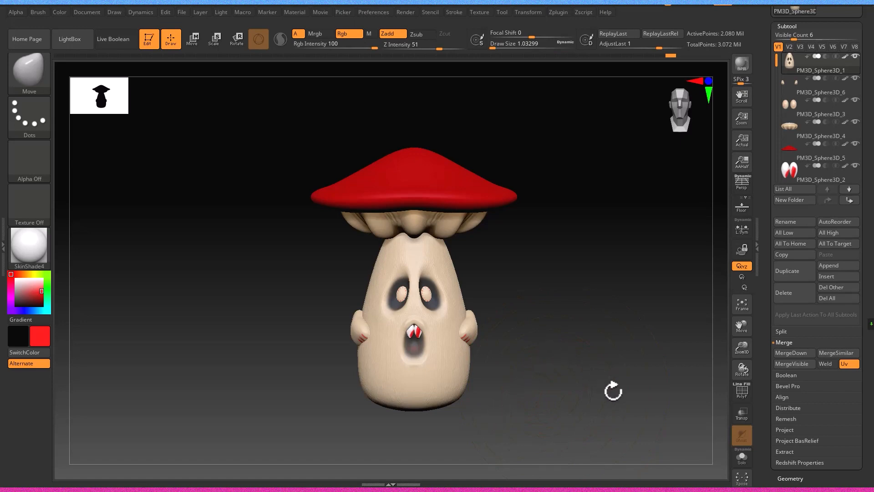